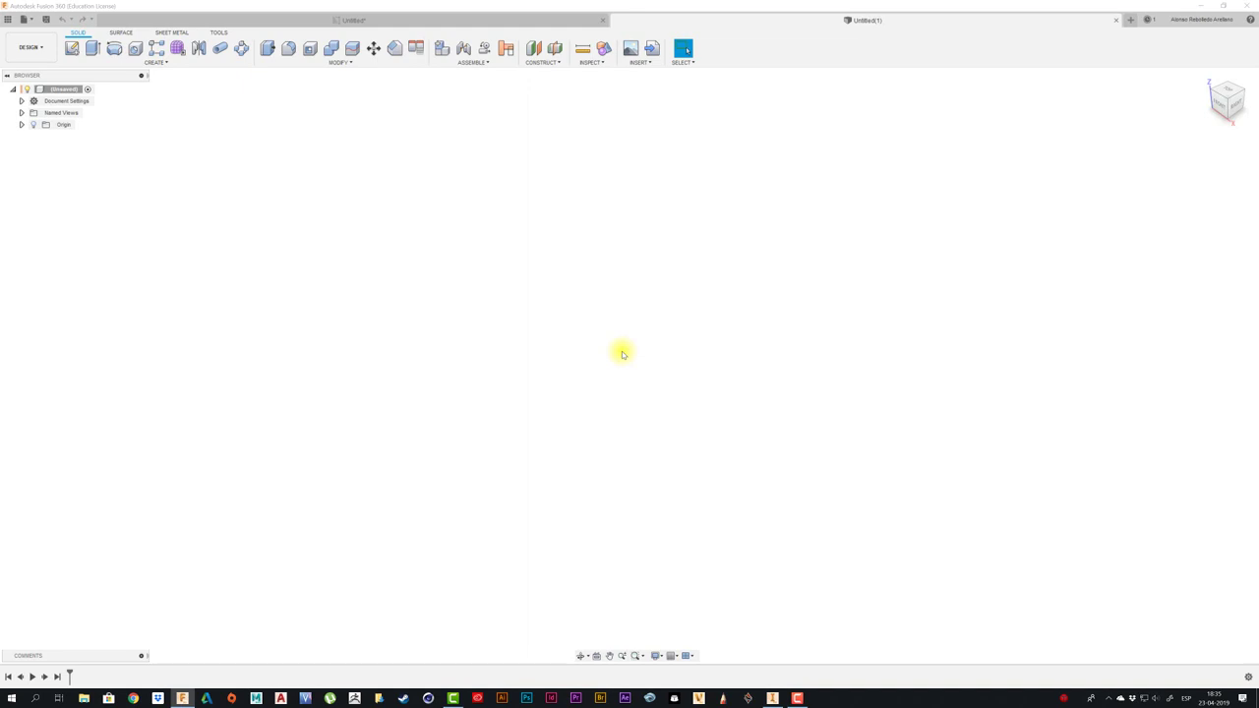
- Open the Untitled drawing and zoom around the scotch-yoke views and title block
left_click(485, 27)
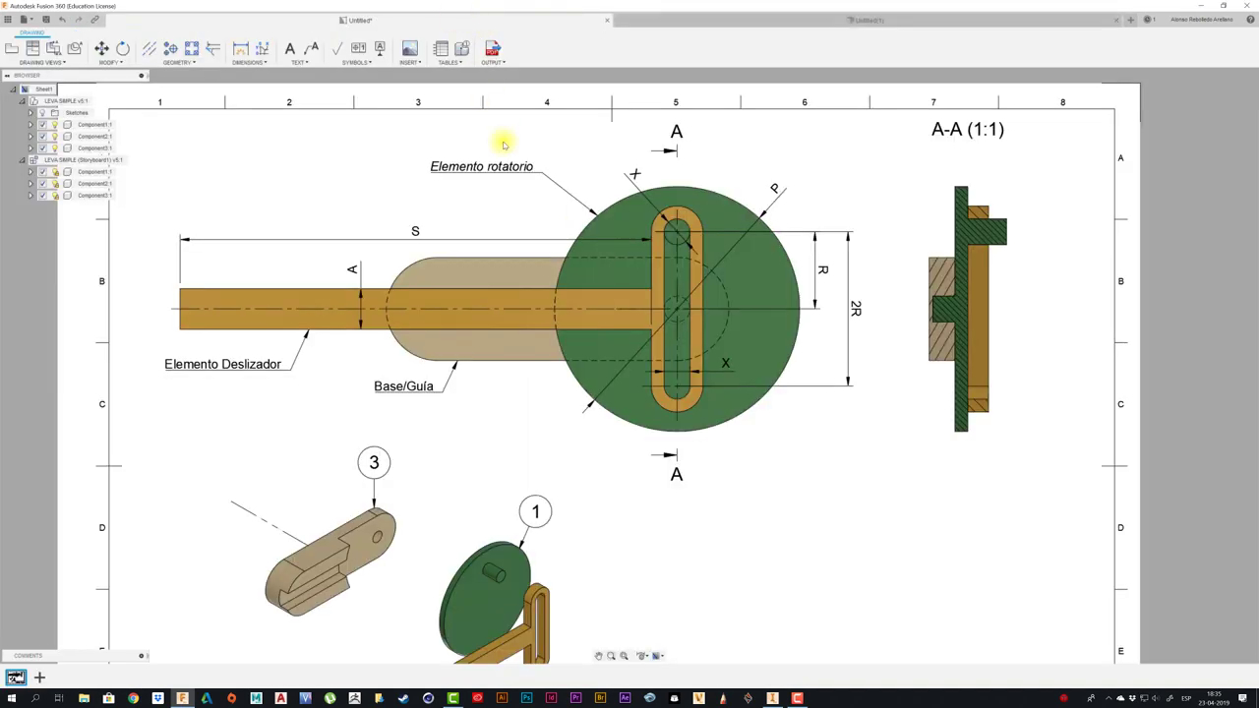
middle_click_drag(520, 380, 534, 247)
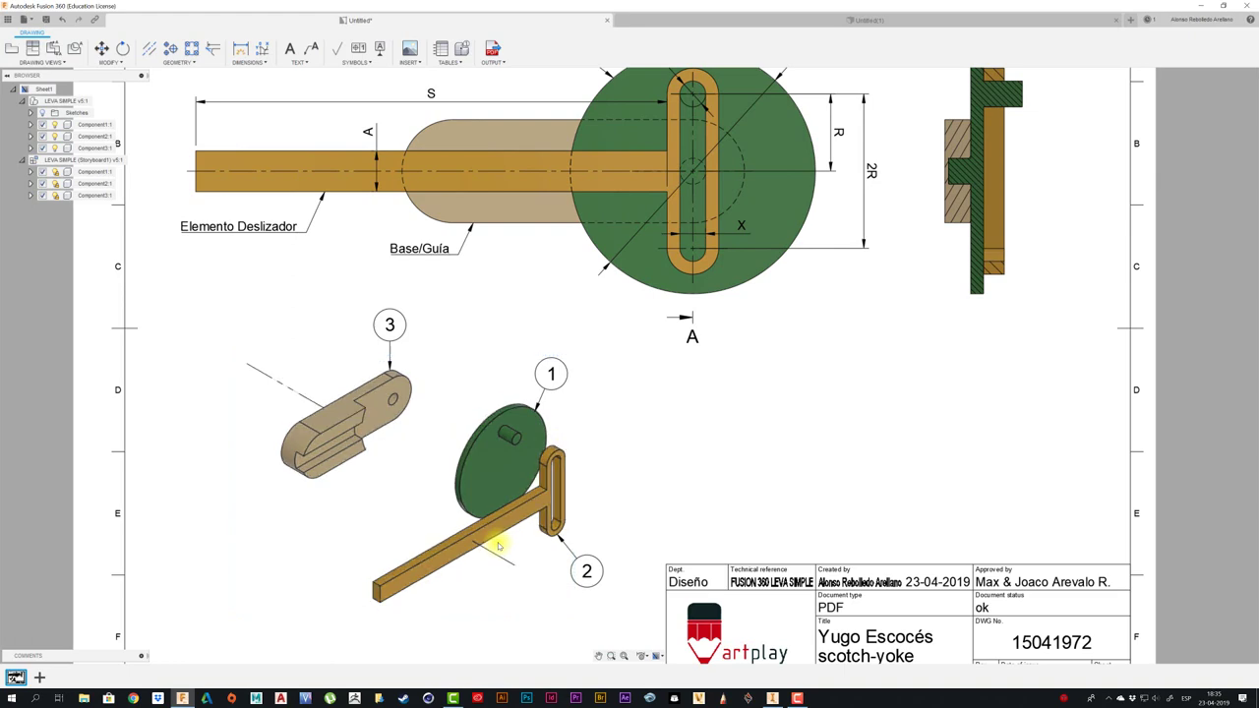
scroll(510, 538, "up", 2)
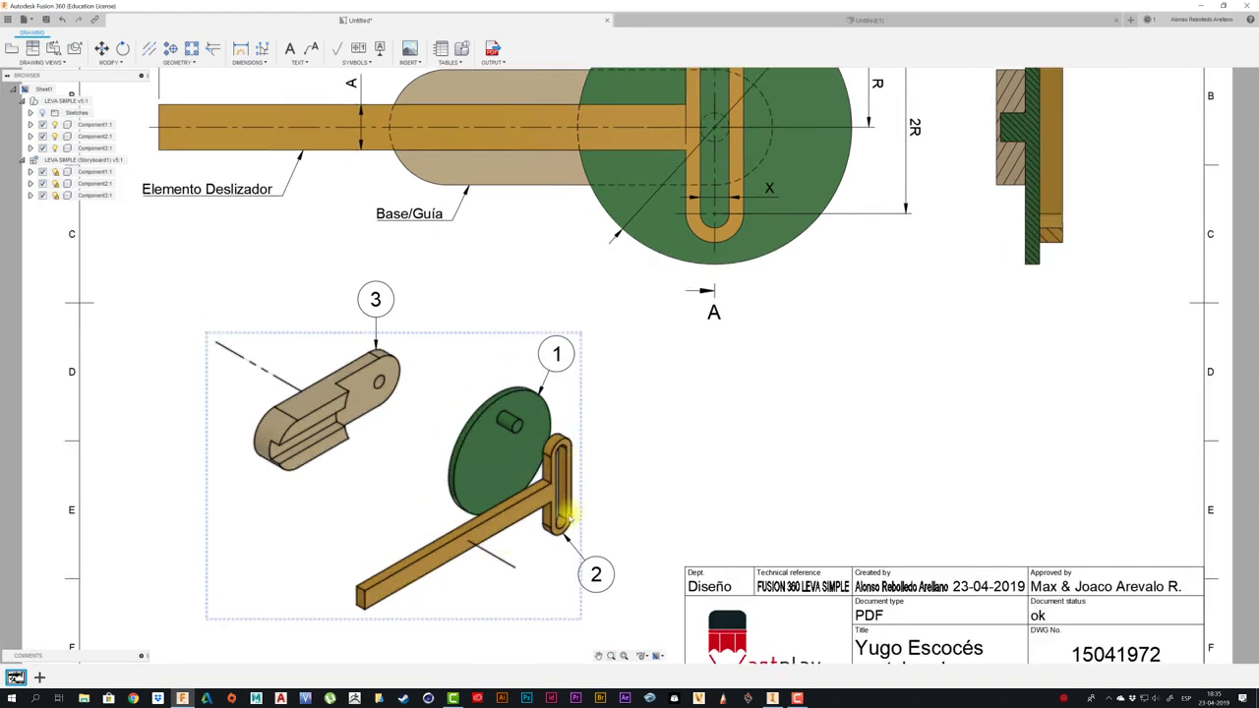
scroll(655, 429, "down", 3)
scroll(666, 534, "up", 2)
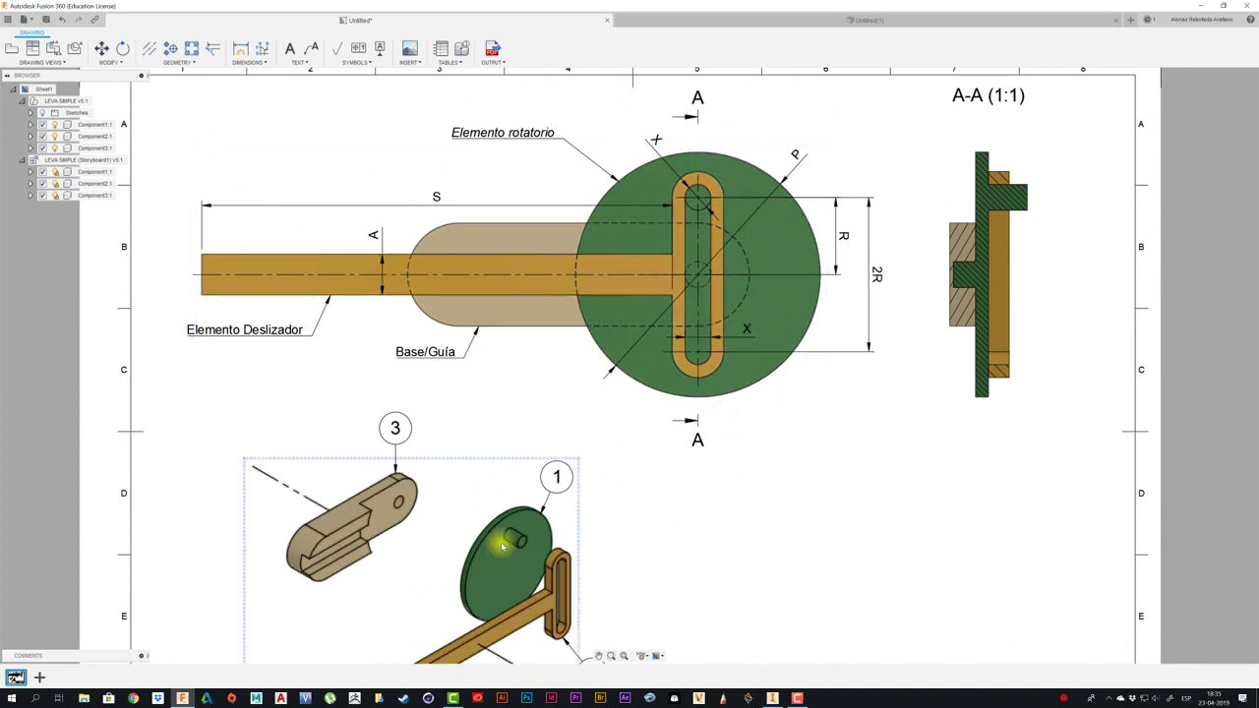
scroll(501, 533, "up", 1)
scroll(505, 538, "up", 1)
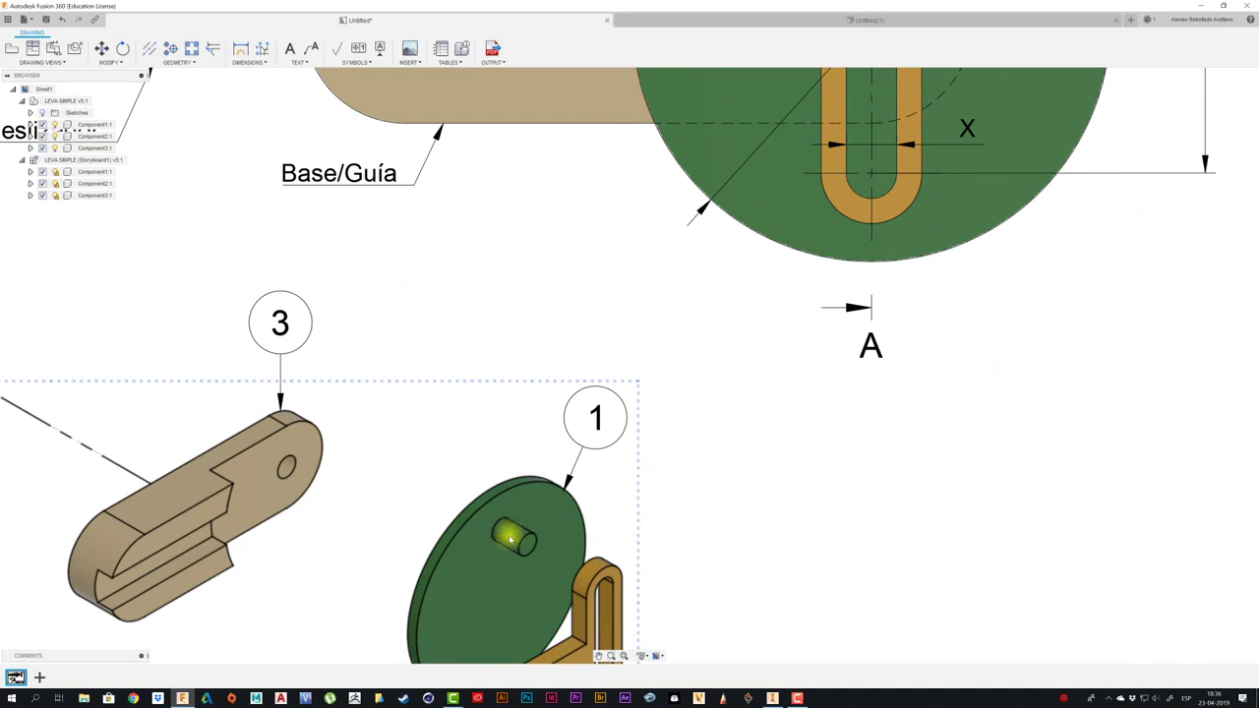
scroll(764, 483, "down", 1)
scroll(772, 483, "down", 1)
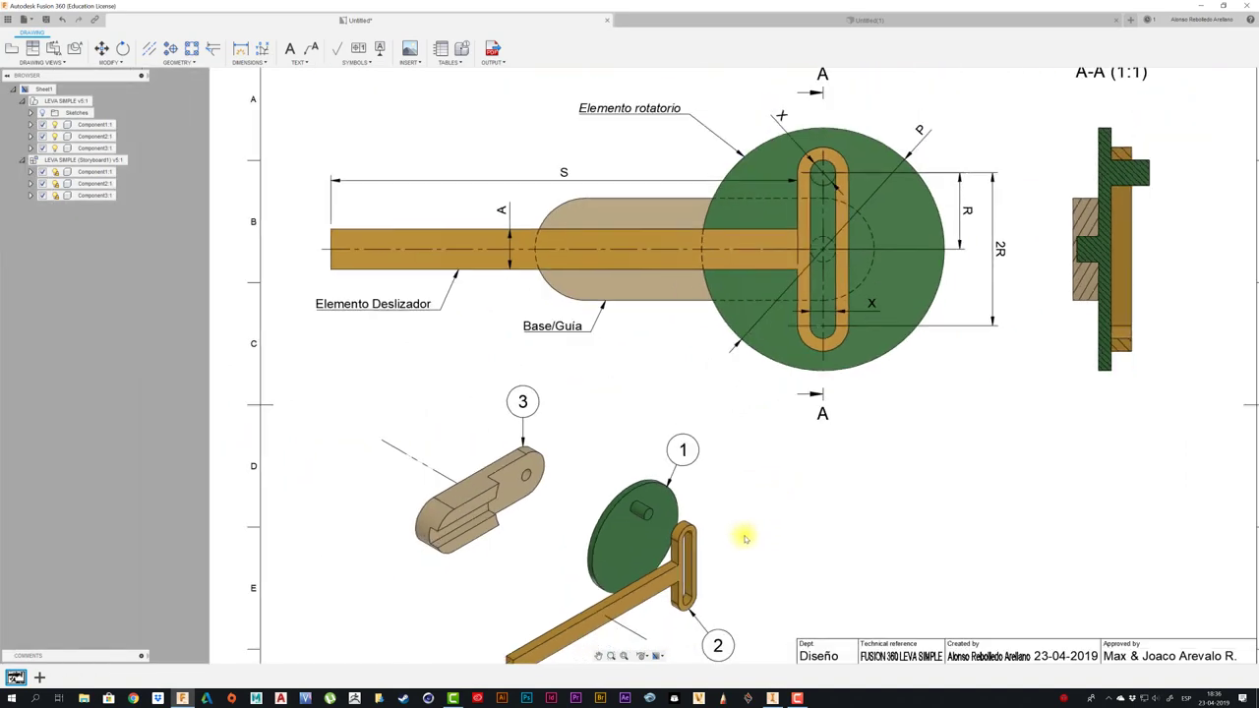
scroll(661, 481, "up", 1)
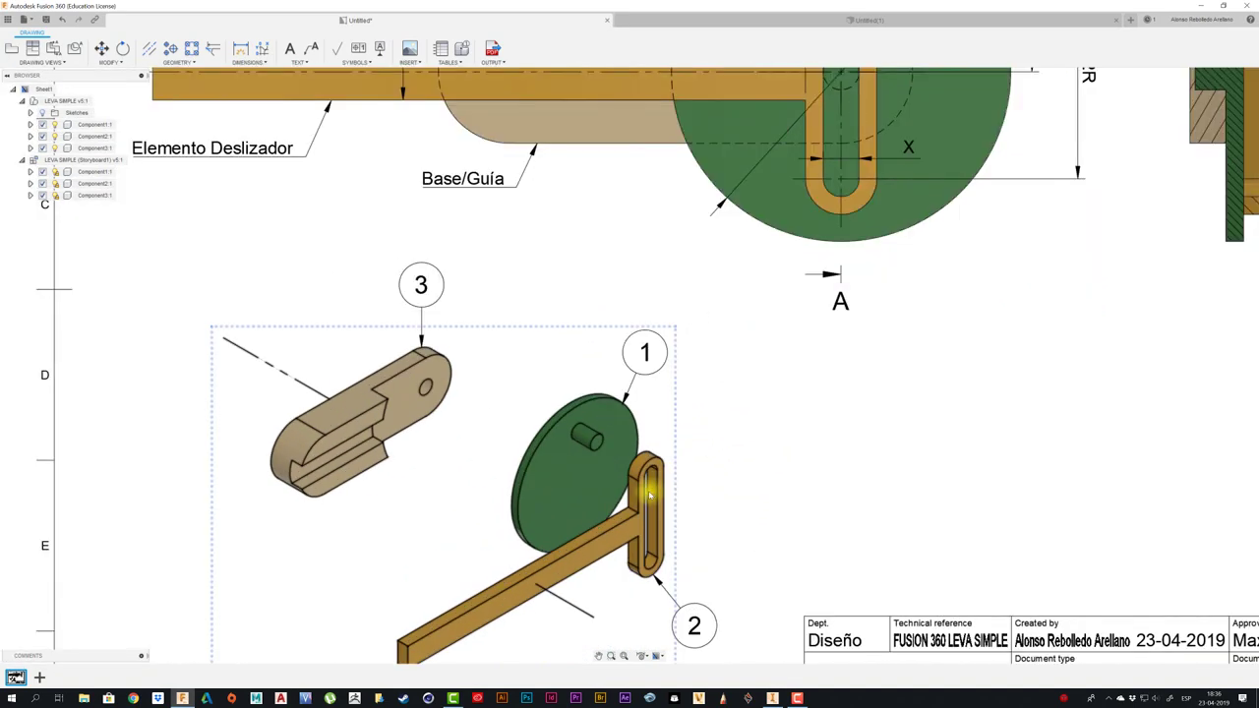
scroll(727, 450, "down", 1)
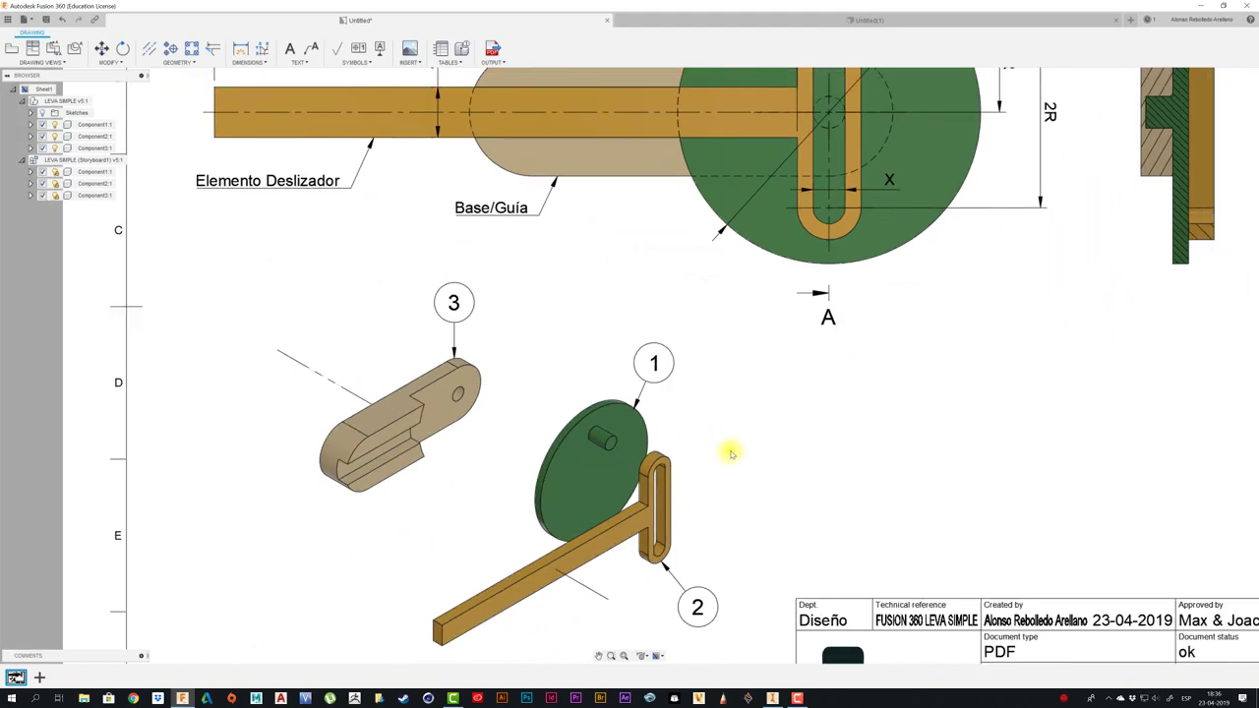
- Pan to the top view and sheet border and zoom in to review them
middle_click_drag(754, 438, 681, 565)
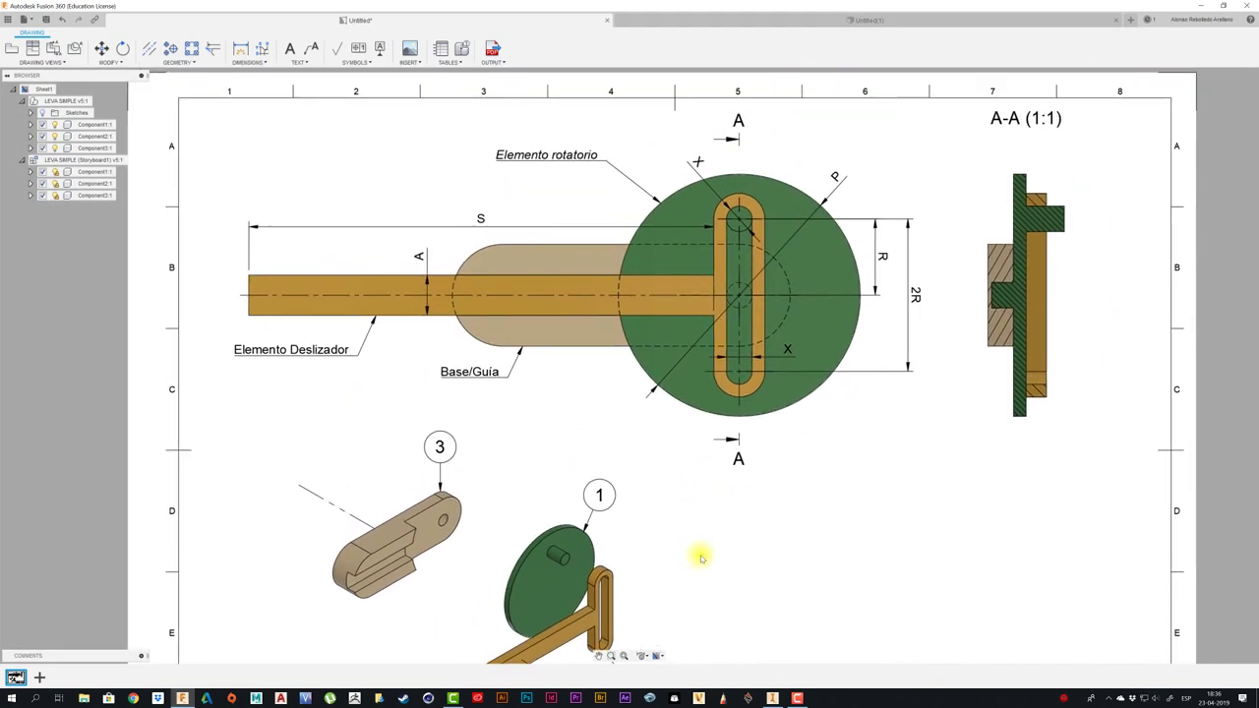
scroll(743, 570, "down", 1)
scroll(840, 325, "up", 1)
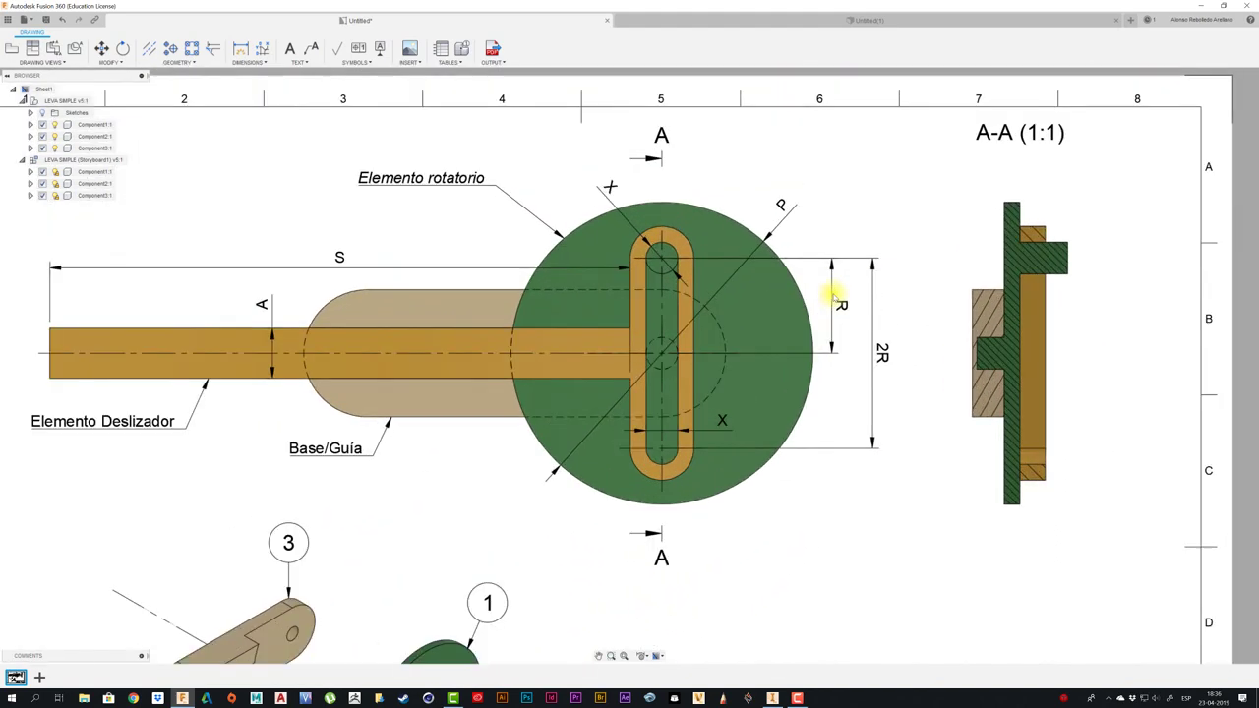
scroll(834, 275, "up", 1)
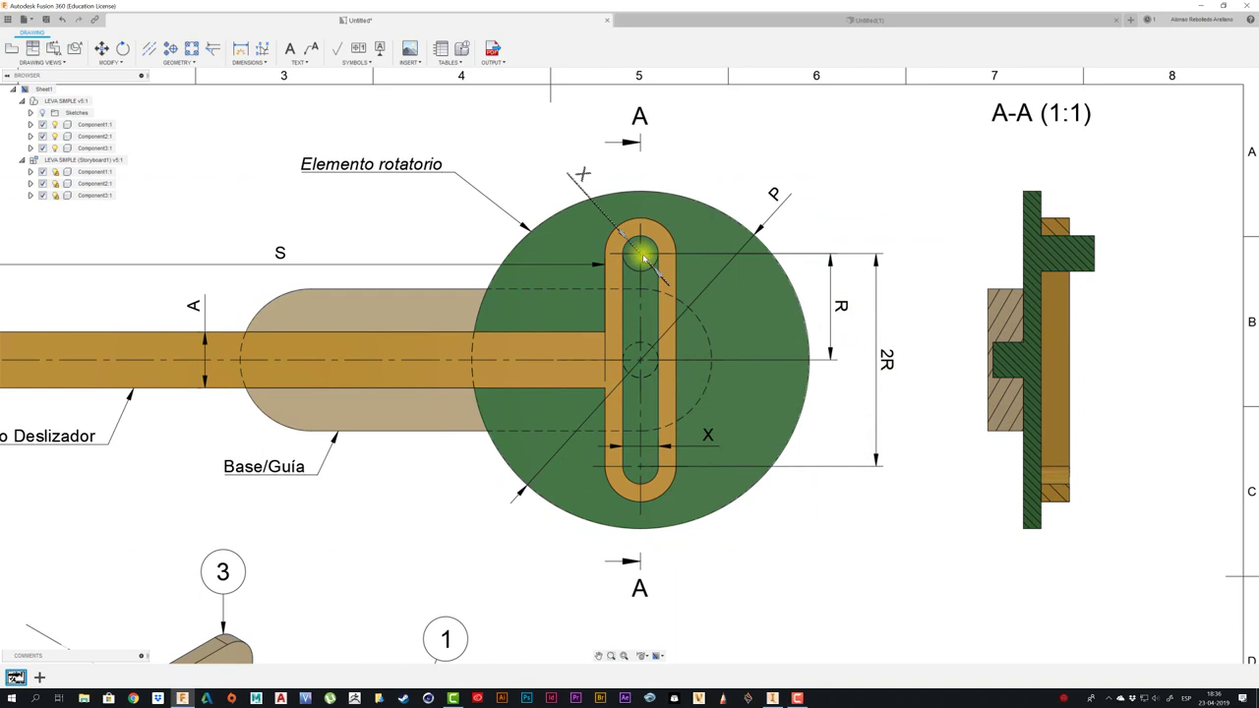
scroll(641, 257, "down", 1)
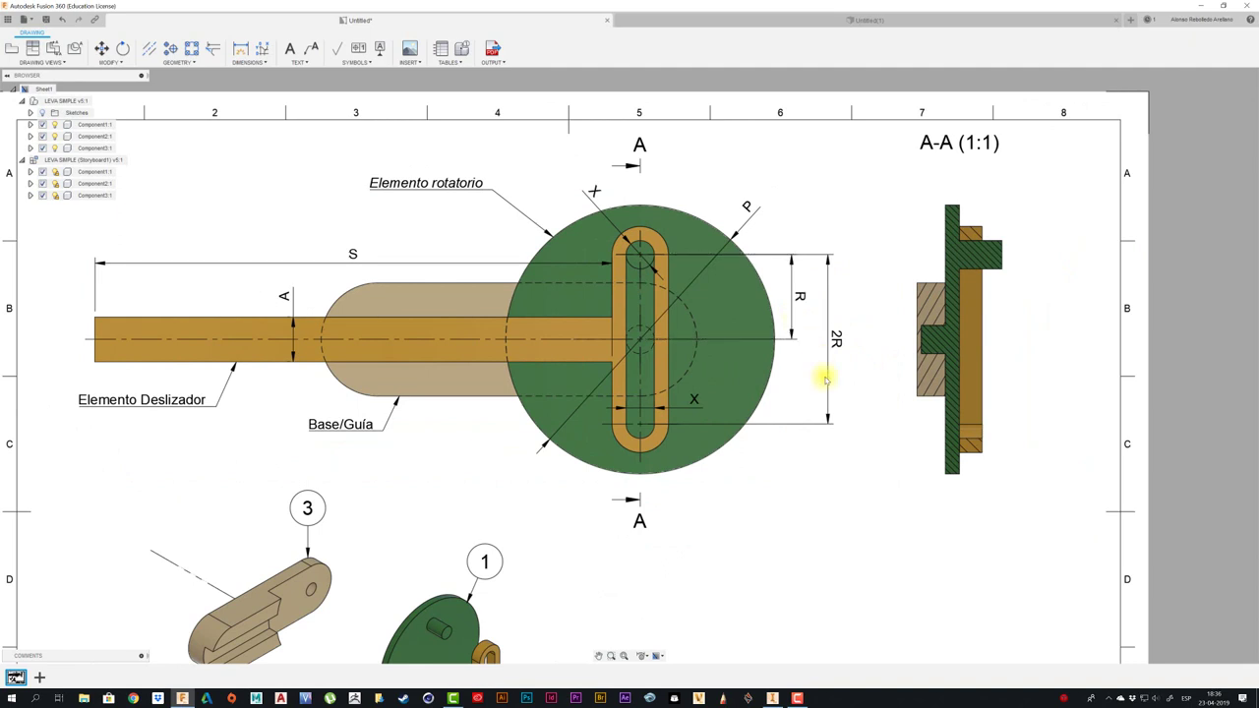
- In Untitled(1), create a new empty component and start a sketch on the Right plane
left_click(744, 22)
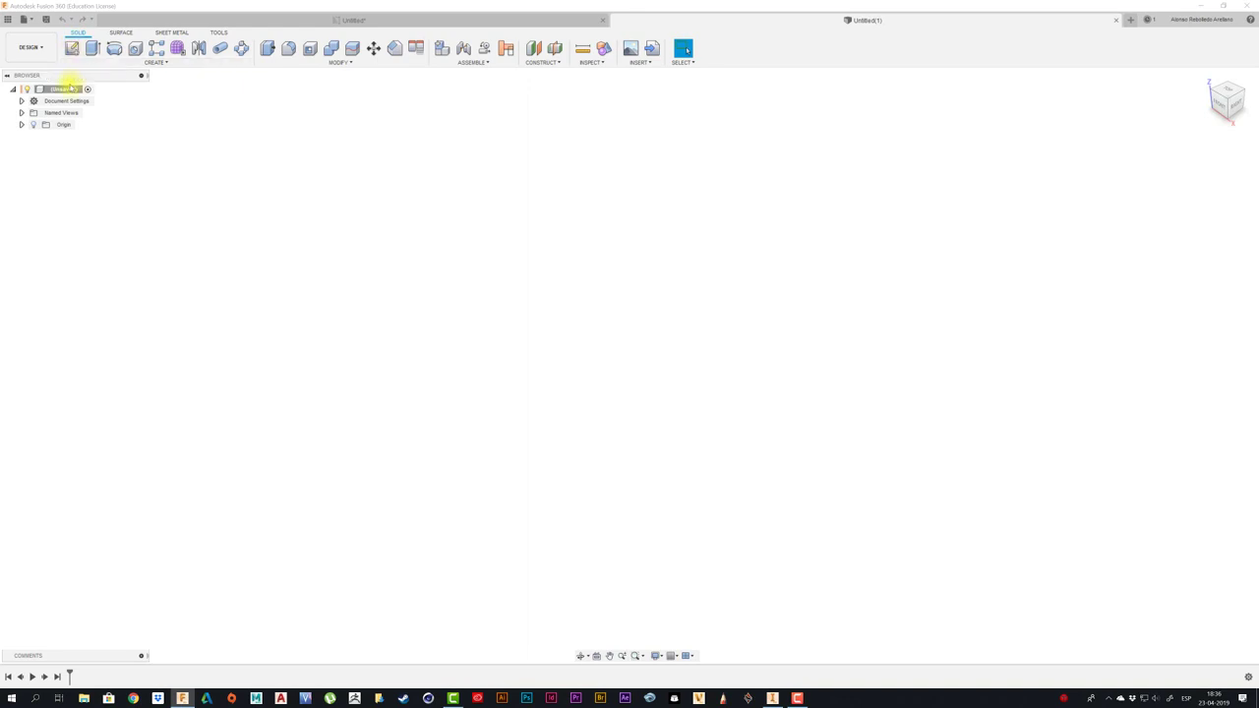
left_click(441, 50)
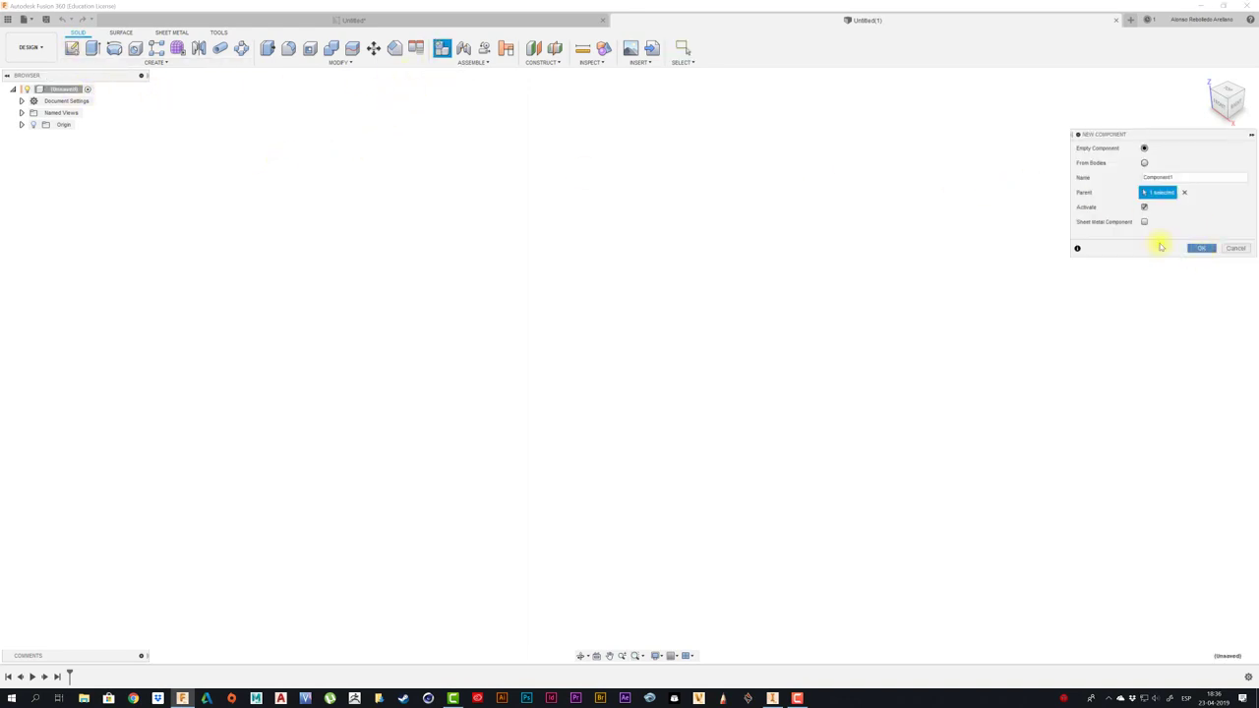
left_click(1200, 248)
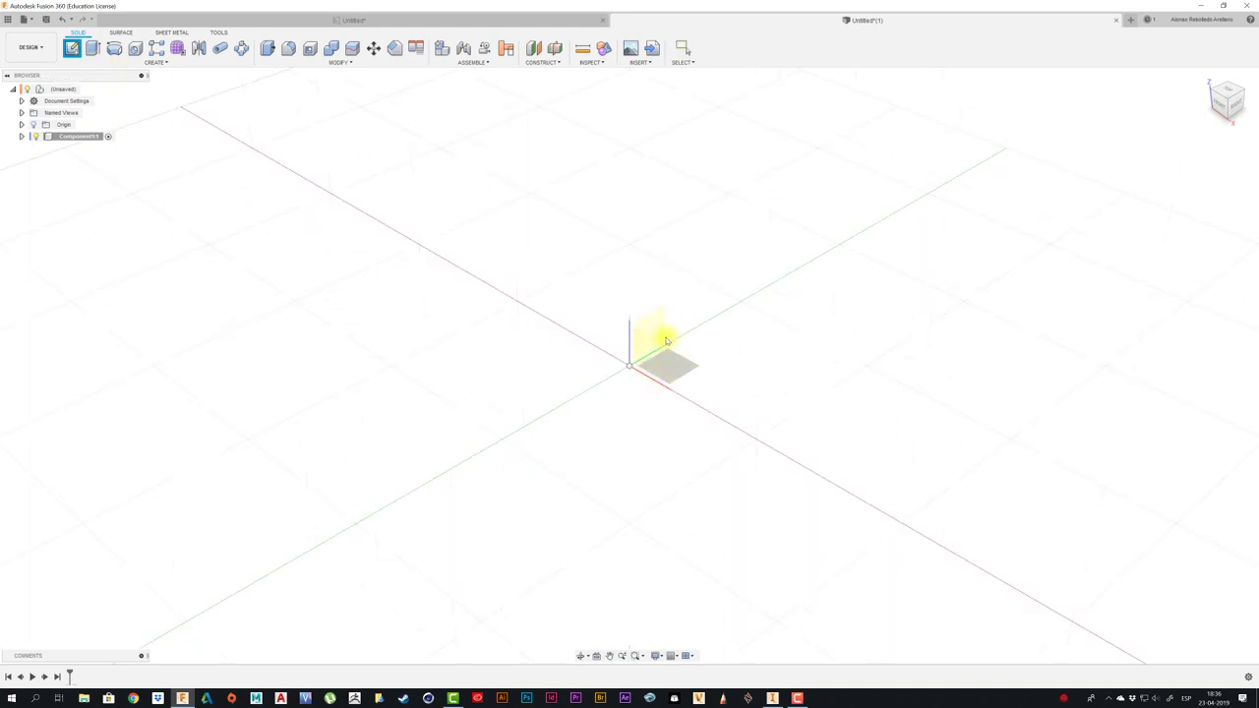
left_click(657, 334)
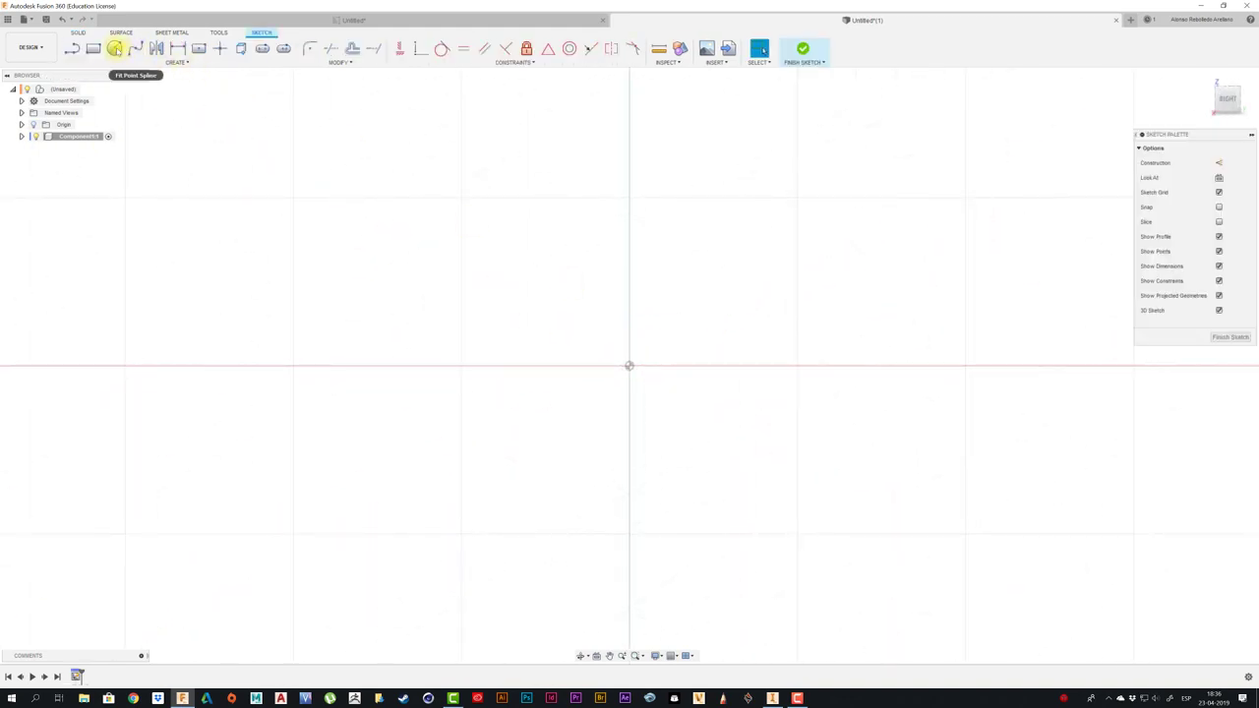
- Draw an 80 mm diameter circle centred at the origin
left_click(114, 49)
left_click(630, 366)
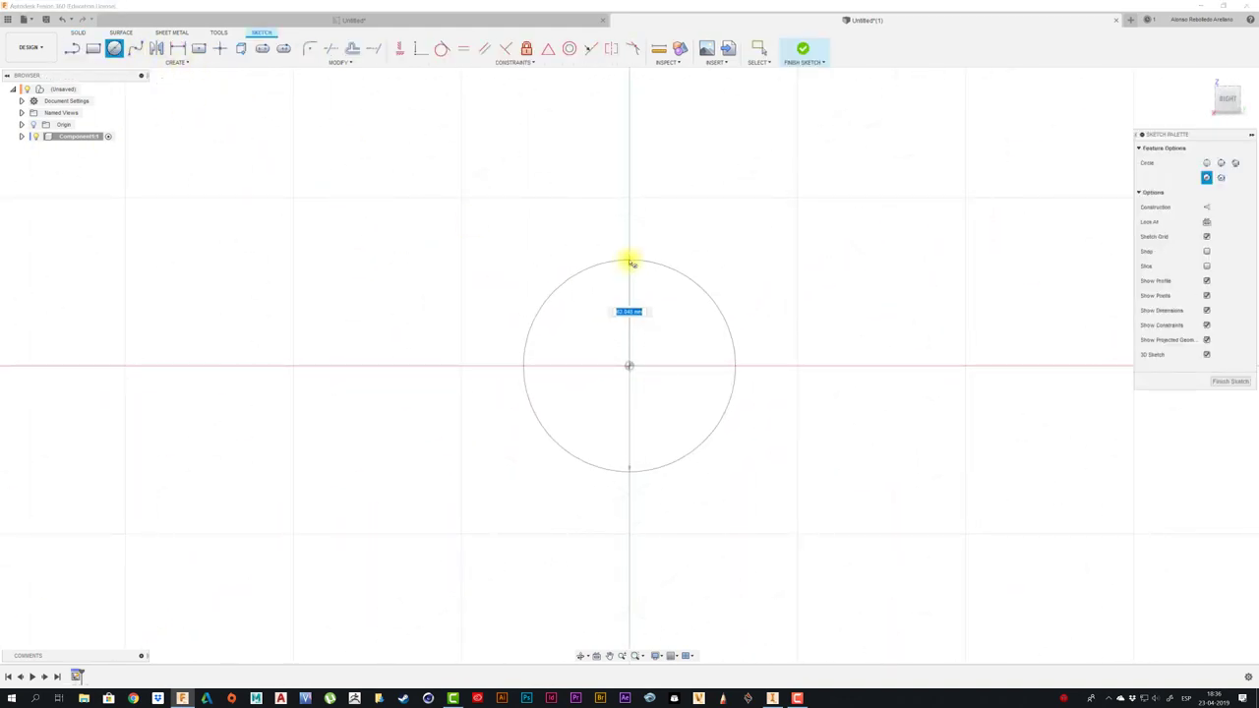
key("Return")
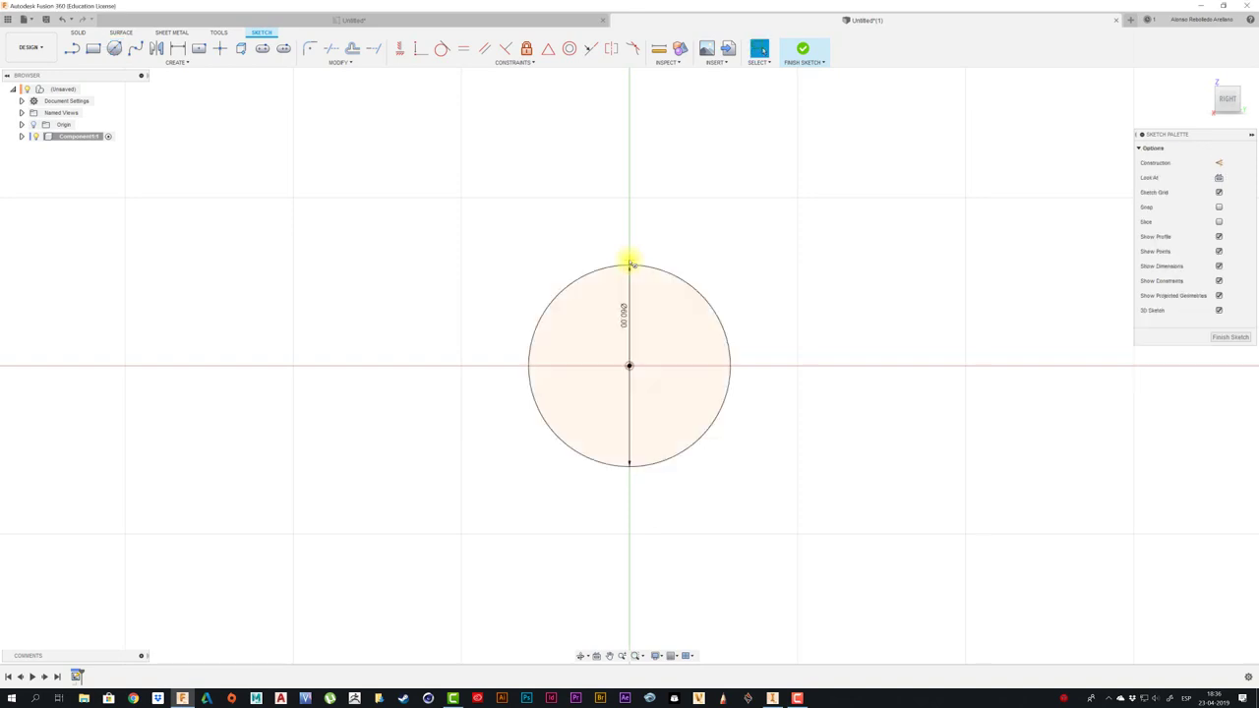
scroll(666, 311, "up", 2)
scroll(665, 311, "up", 2)
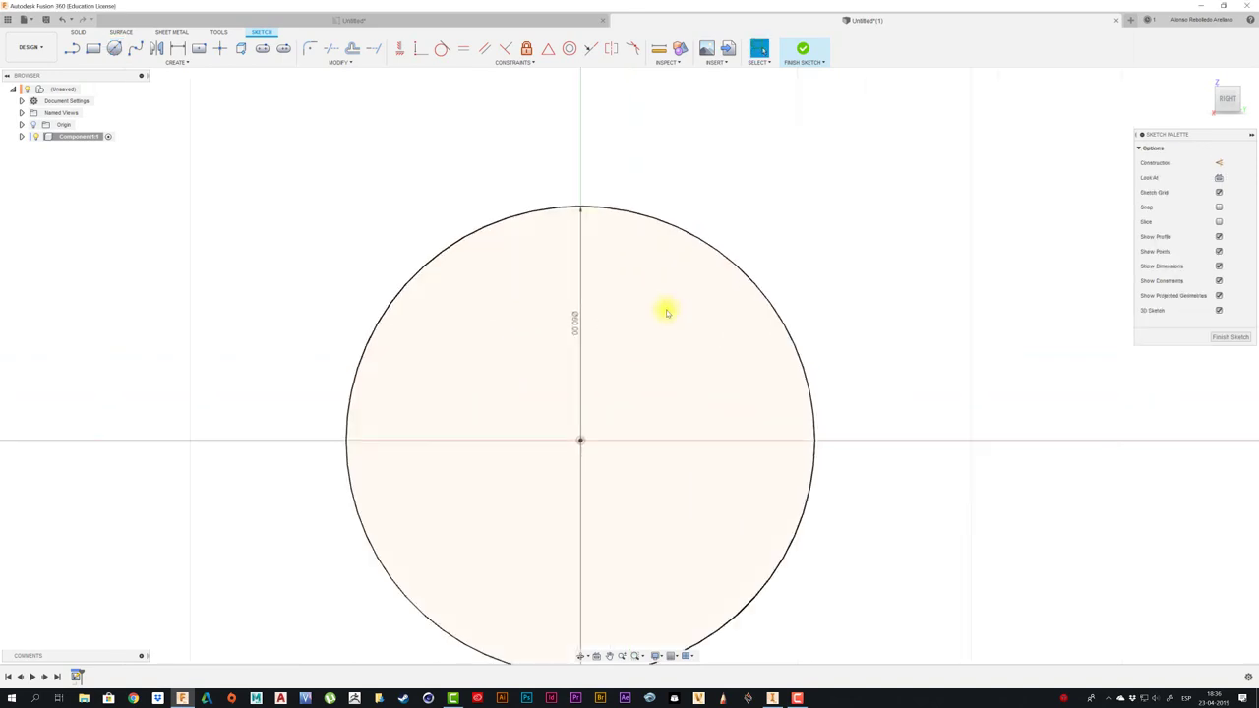
key("c")
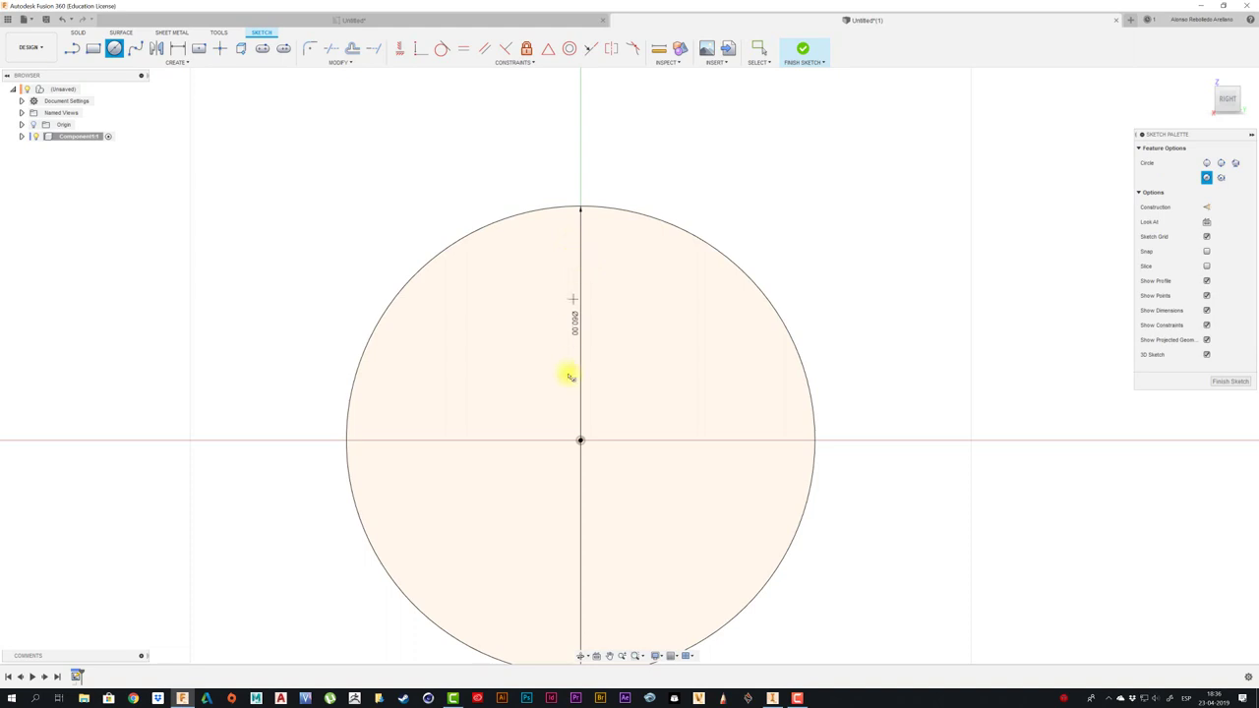
- Draw a 20 mm vertical line up from the circle centre
left_click(71, 48)
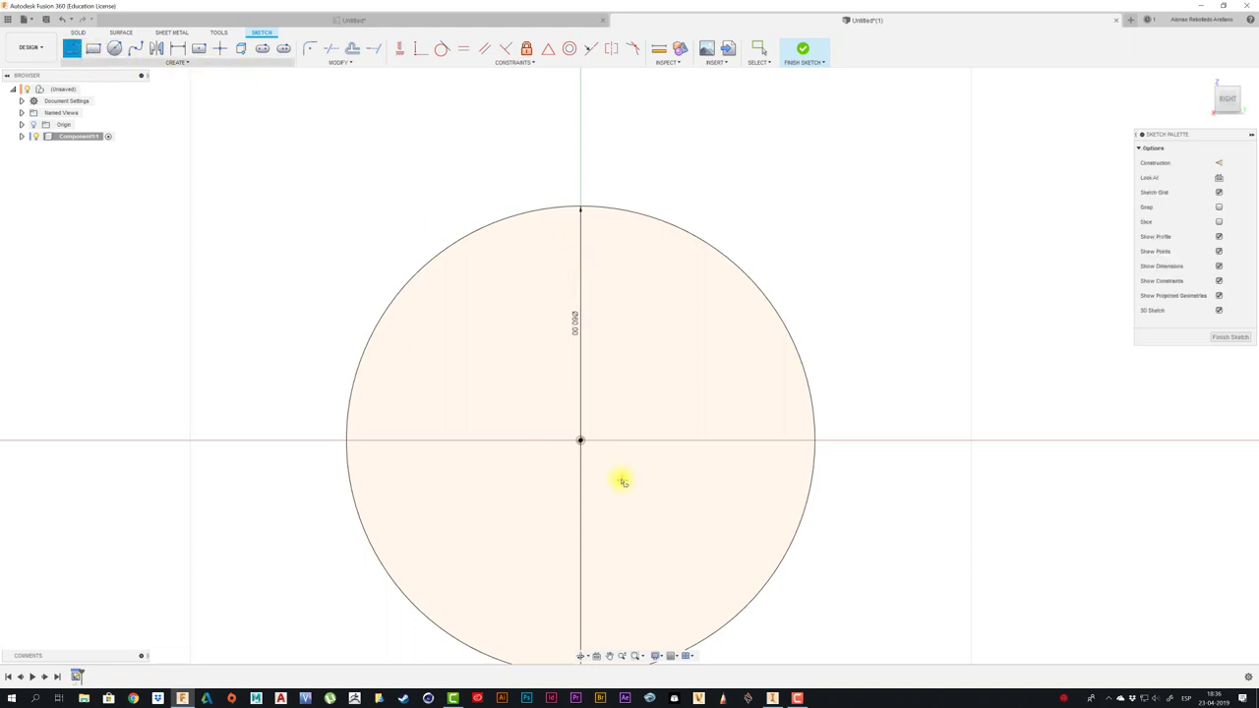
left_click(580, 441)
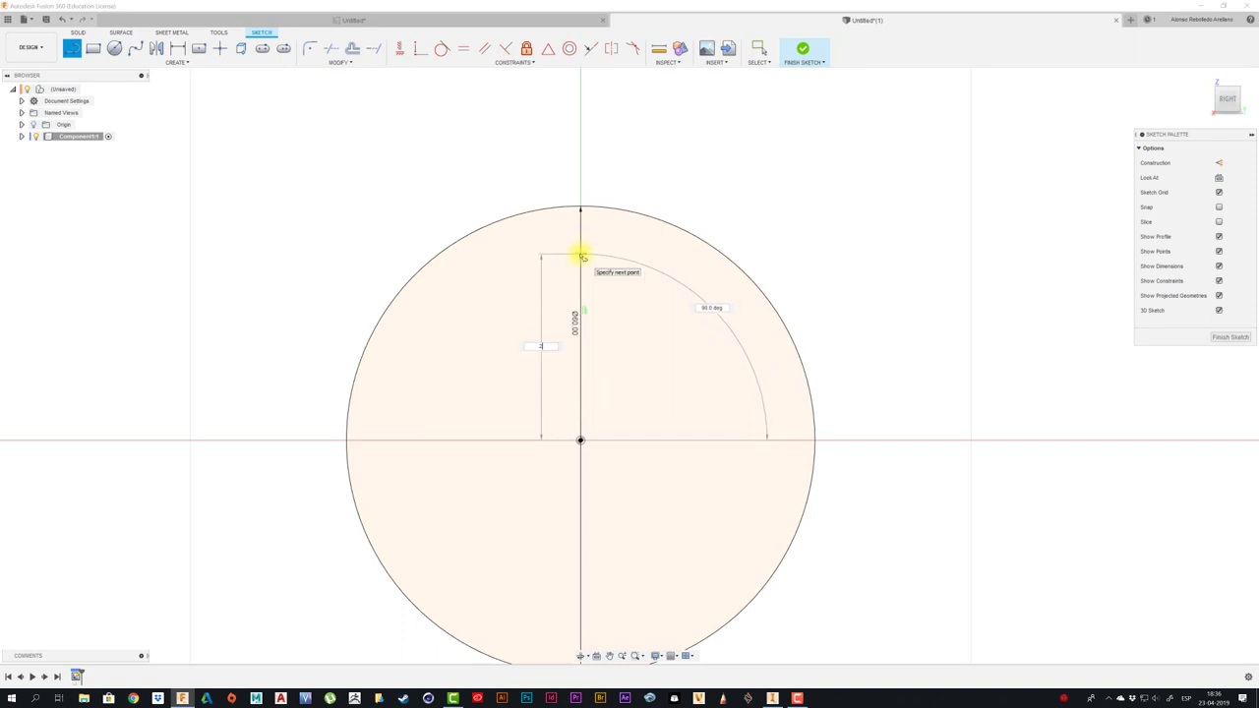
type("0")
key("Return")
key("Escape")
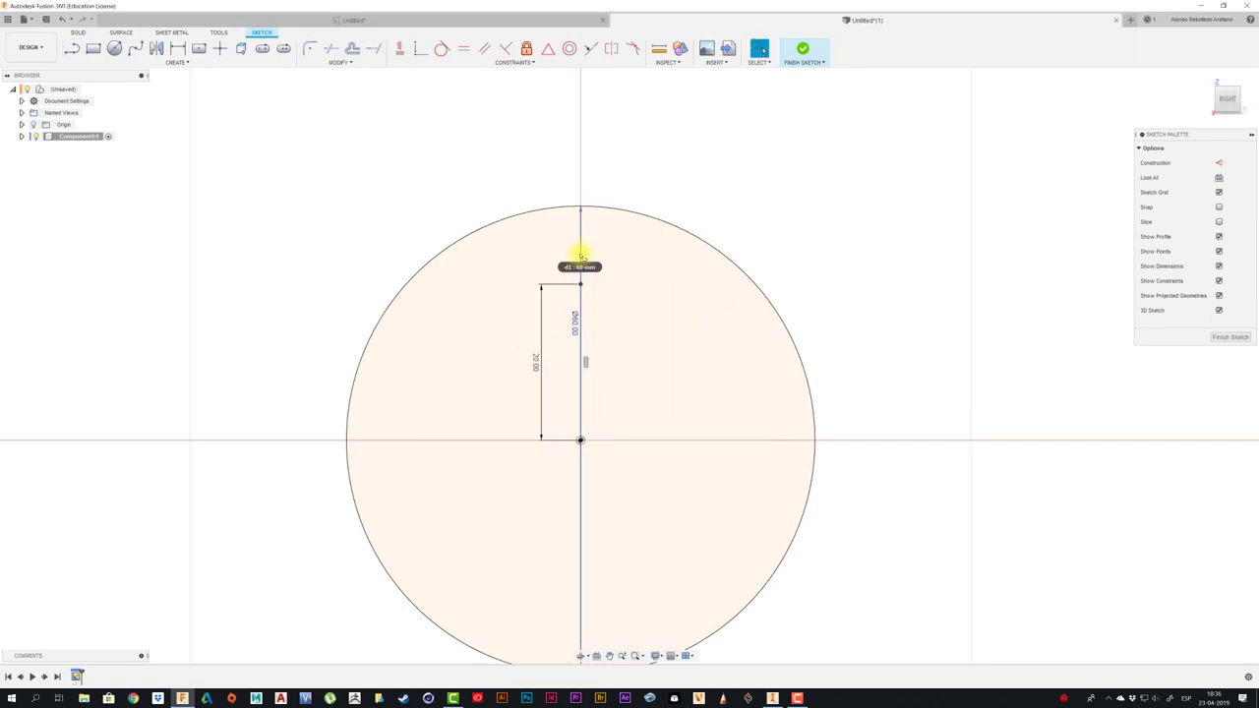
- Add a small circle at the line's top end and finish the sketch
key("c")
left_click(580, 285)
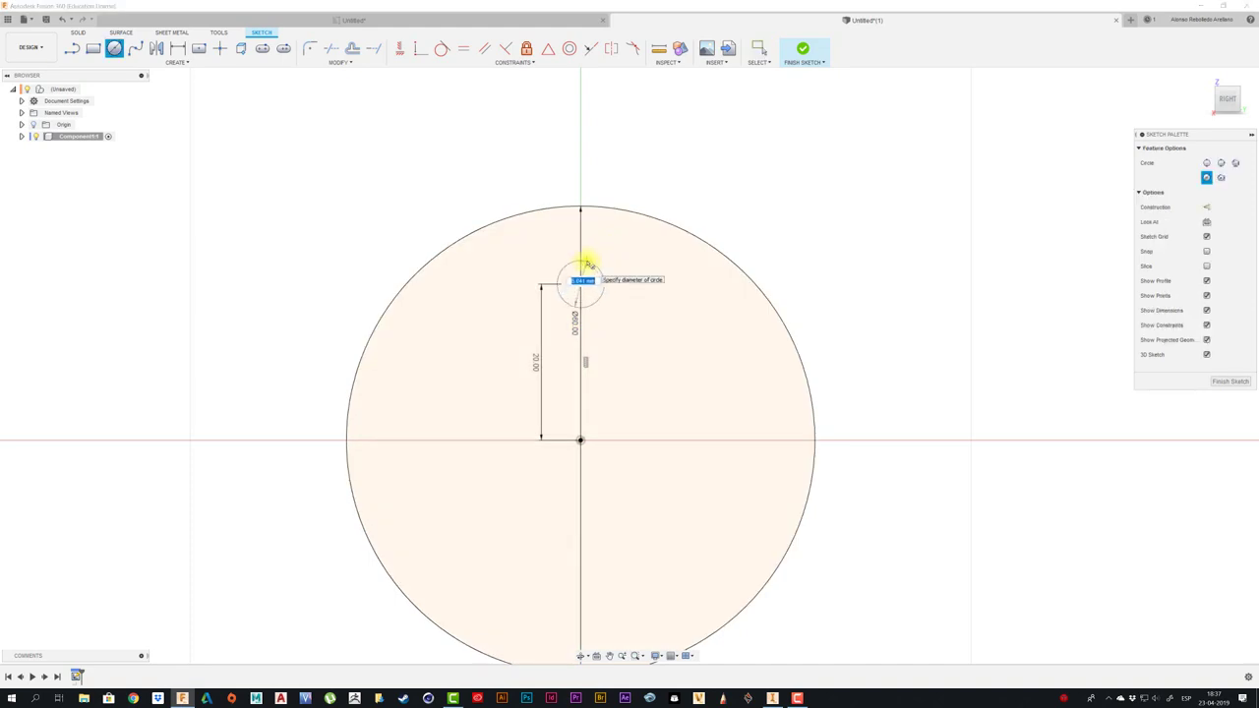
key("Return")
key("Escape")
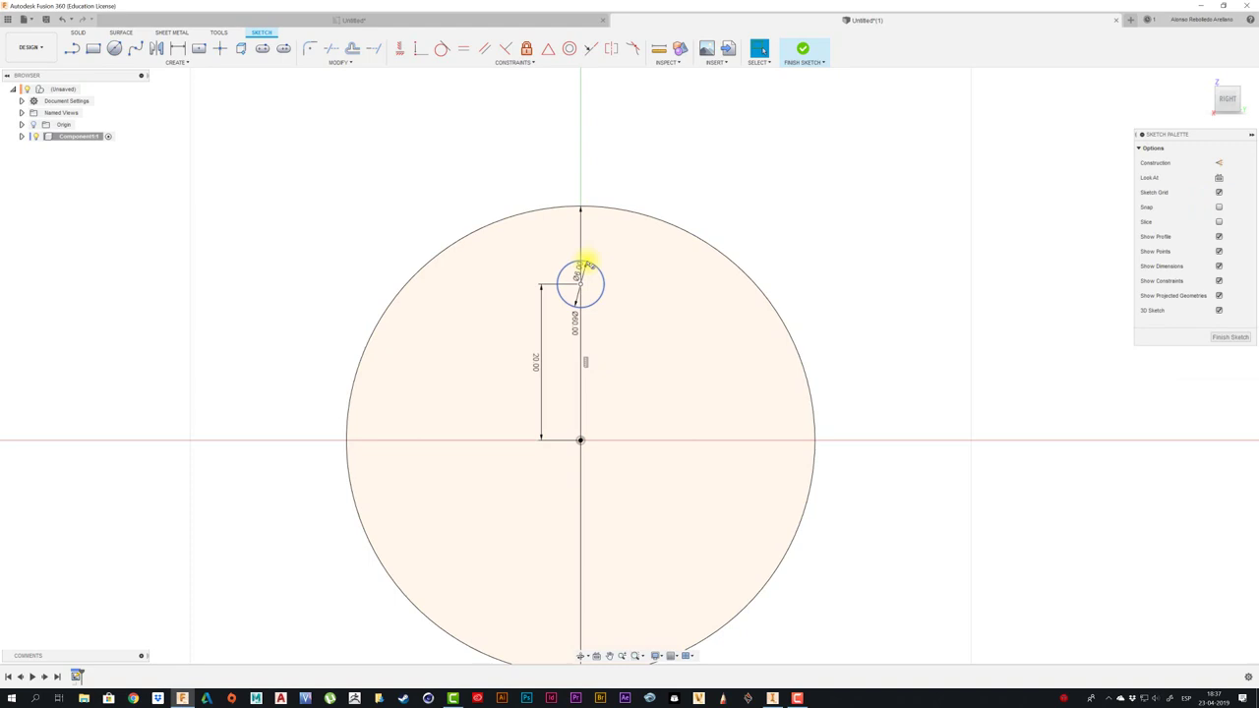
middle_click_drag(585, 265, 588, 201, "shift")
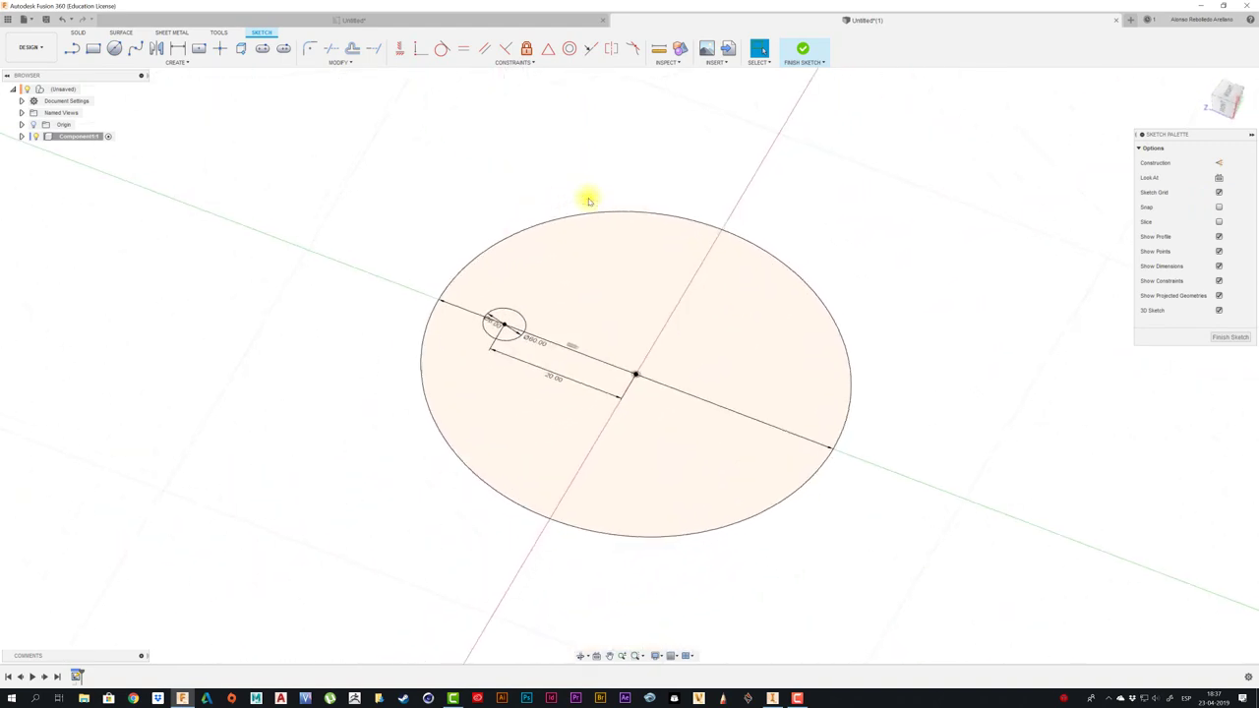
left_click(799, 54)
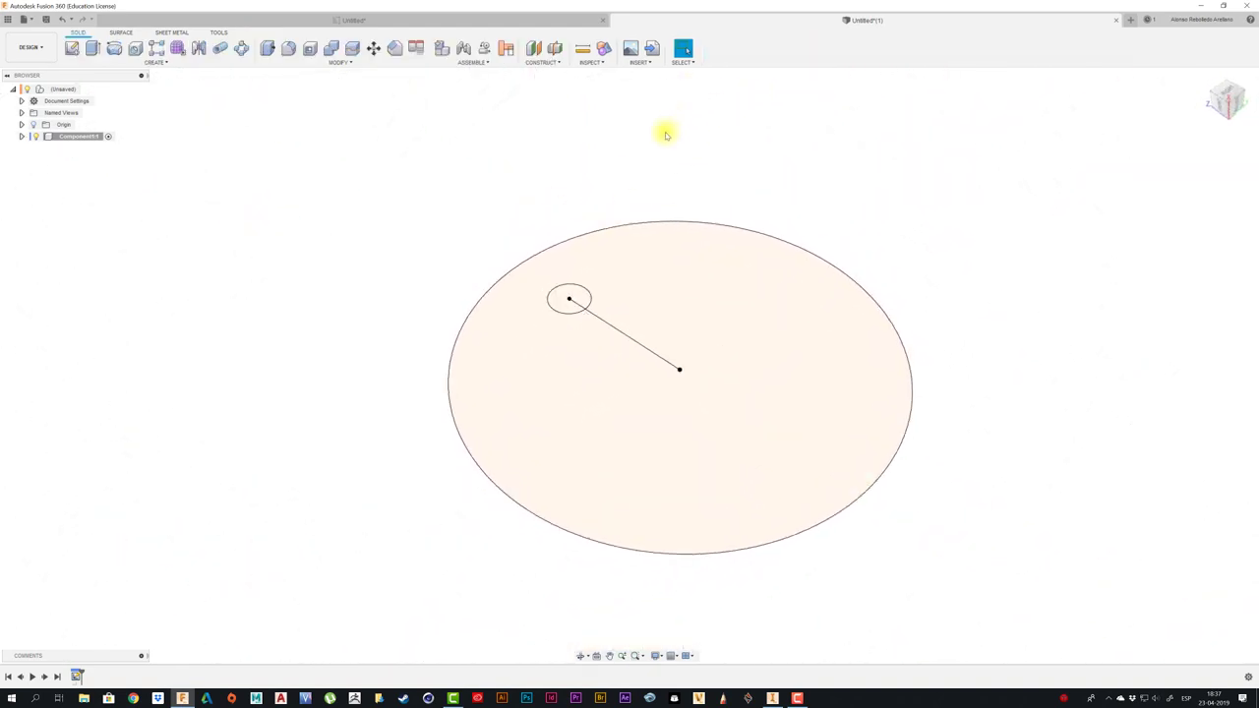
- Extrude the disc and small circle profiles about 5.9 mm into a solid disc
key("e")
left_click(618, 426)
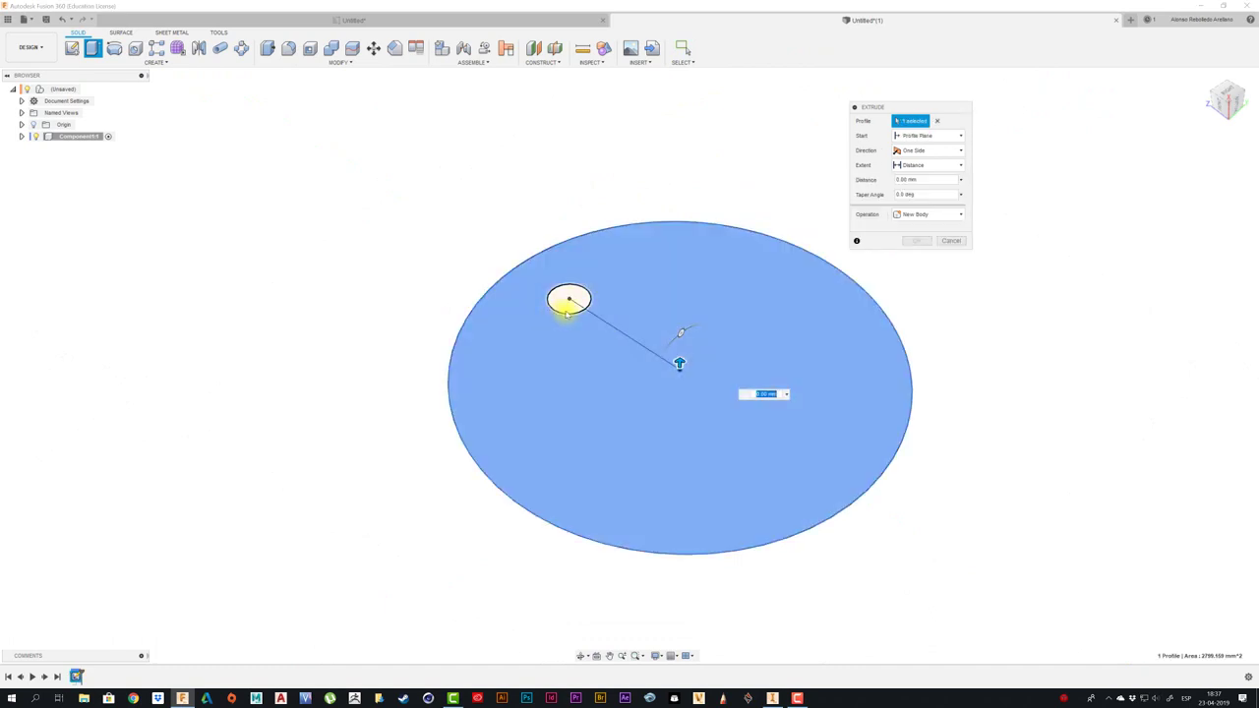
left_click(570, 299)
left_click_drag(568, 293, 568, 259)
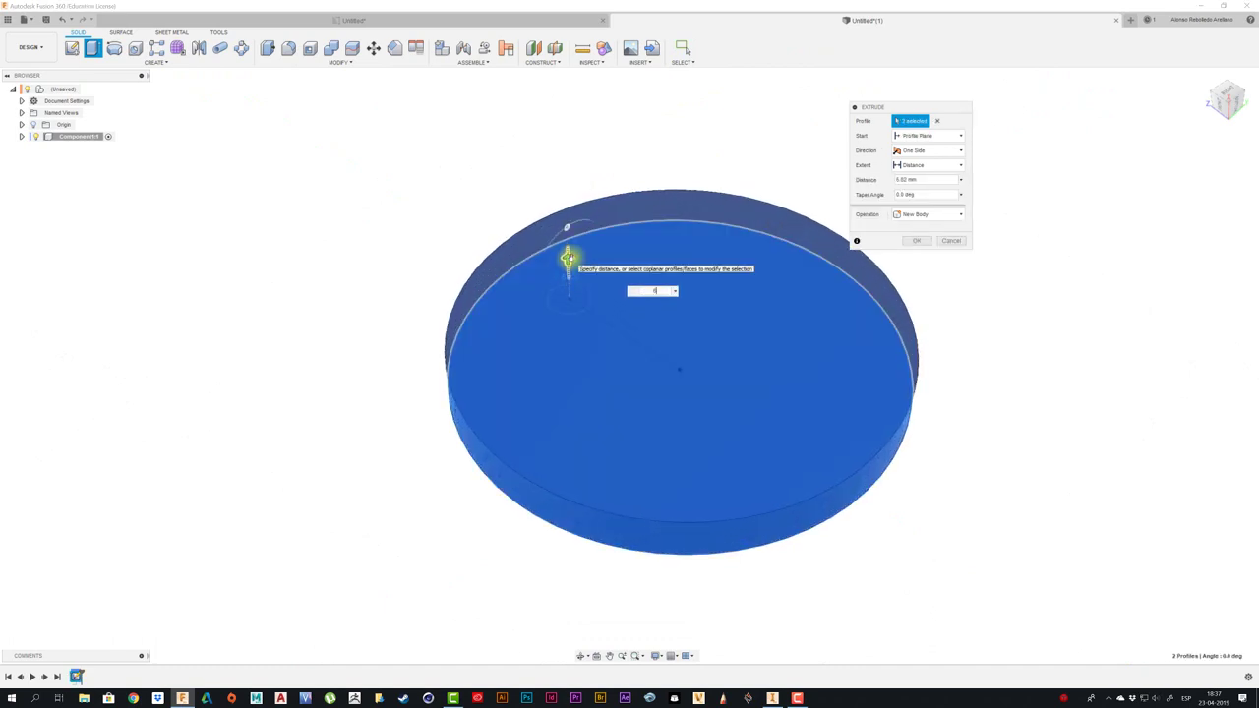
left_click(915, 241)
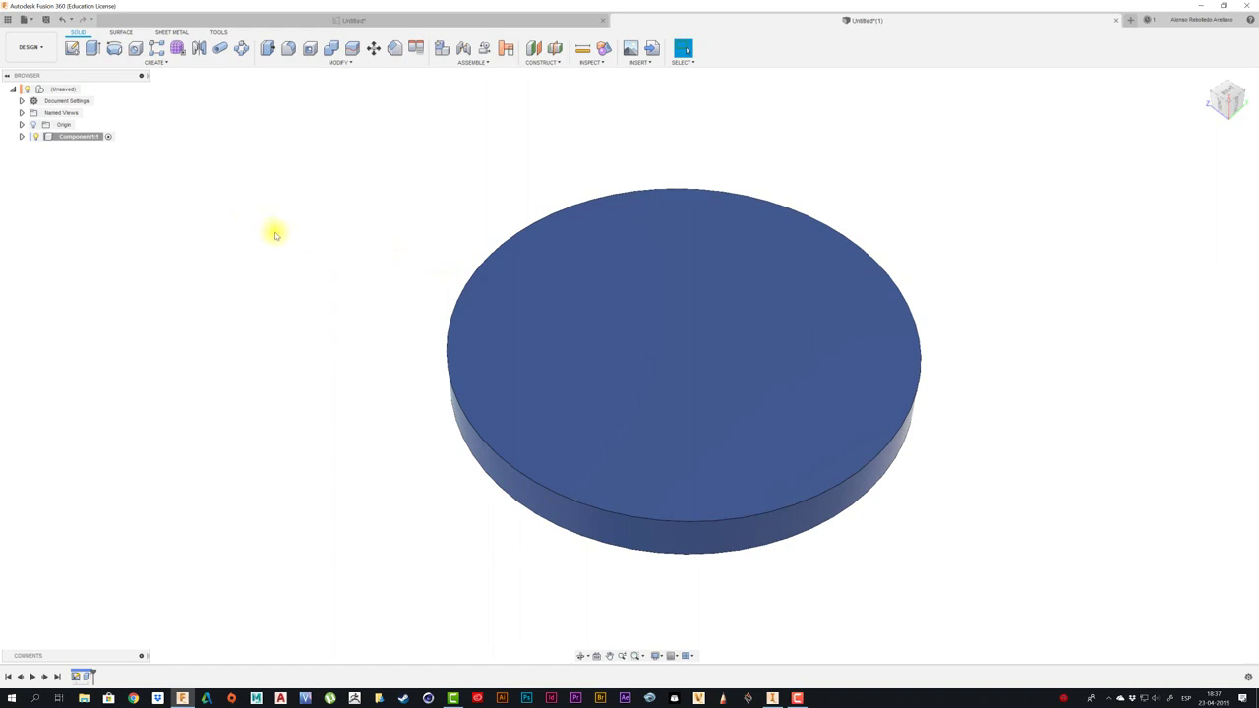
- Make Sketch1 visible again so its small circle and line show on the disc
left_click(22, 137)
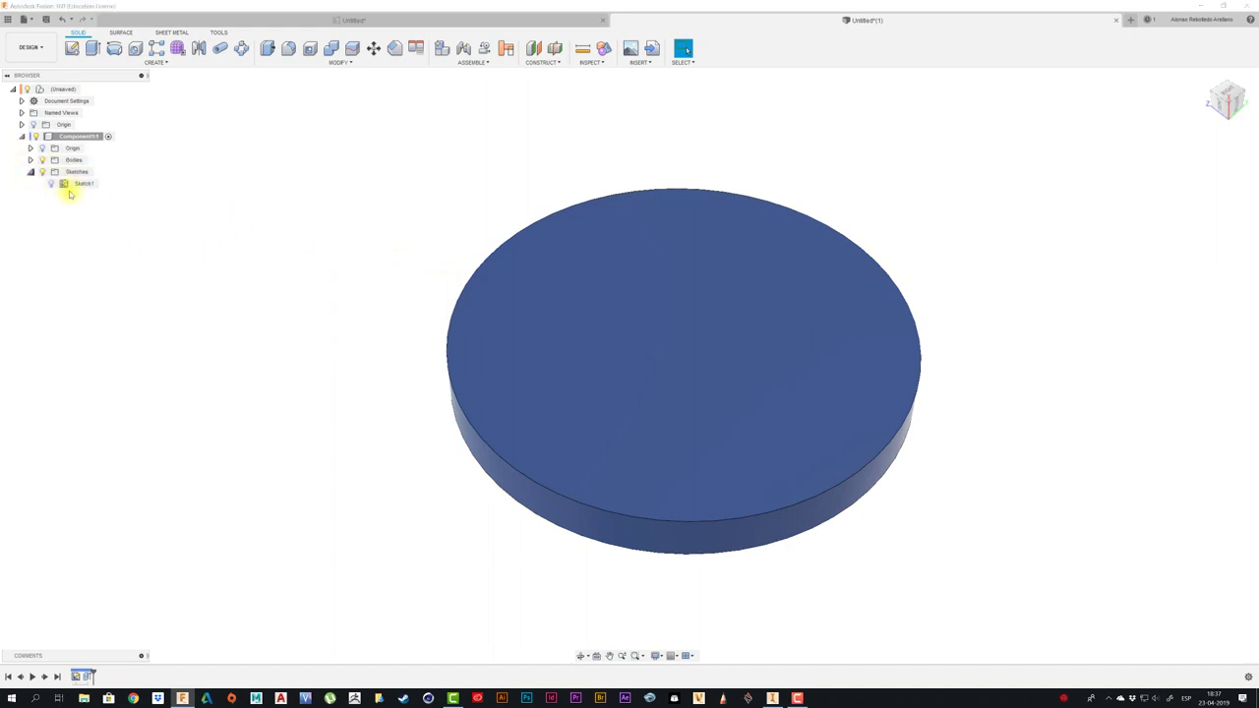
left_click(83, 184)
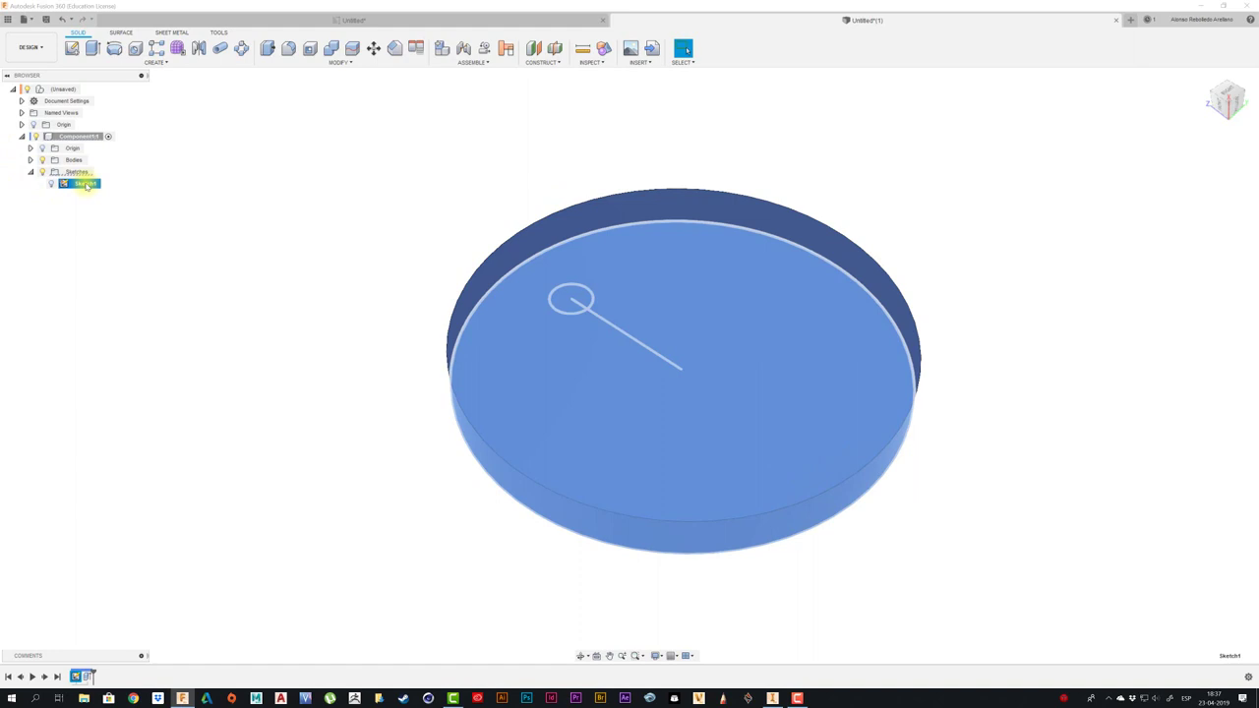
middle_click_drag(87, 185, 126, 210, "shift")
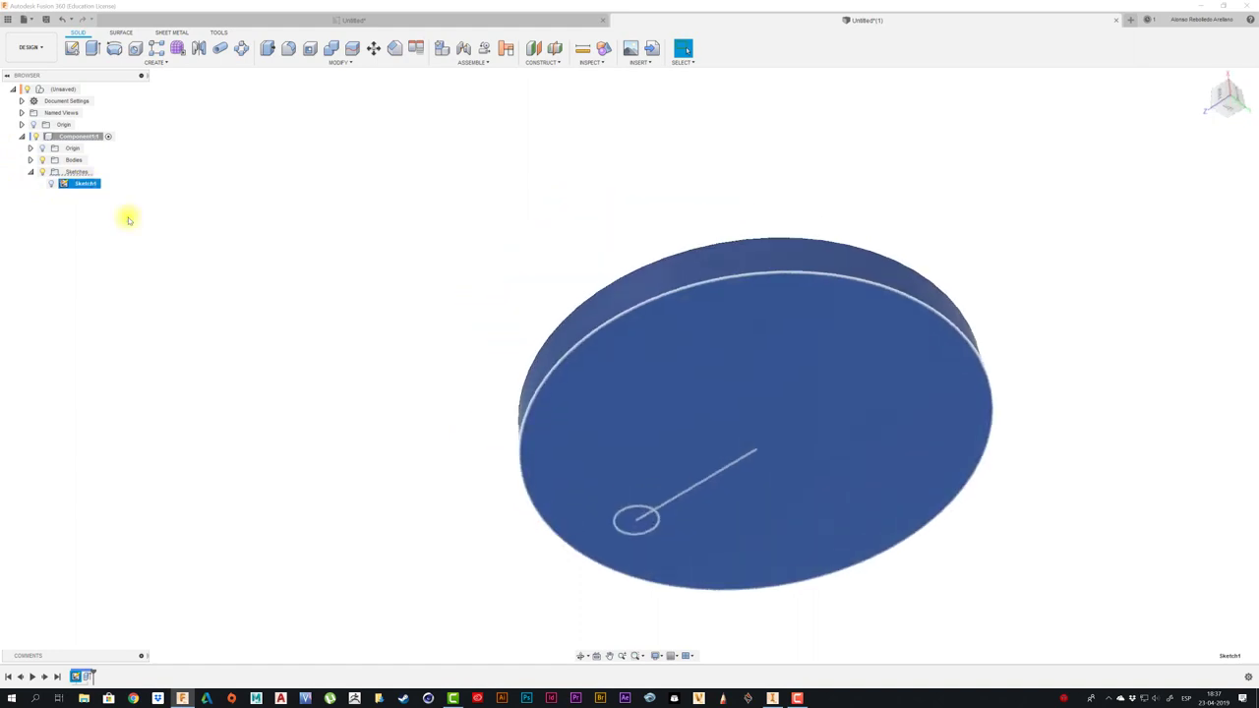
left_click(266, 326)
mouse_move(237, 297)
middle_mouse_down("shift")
mouse_move(104, 197)
mouse_move(61, 189)
mouse_move(317, 366)
mouse_move(426, 331)
middle_mouse_up("shift")
left_click(51, 184)
- Extrude the small circle about 20 mm upward into a pin
key("e")
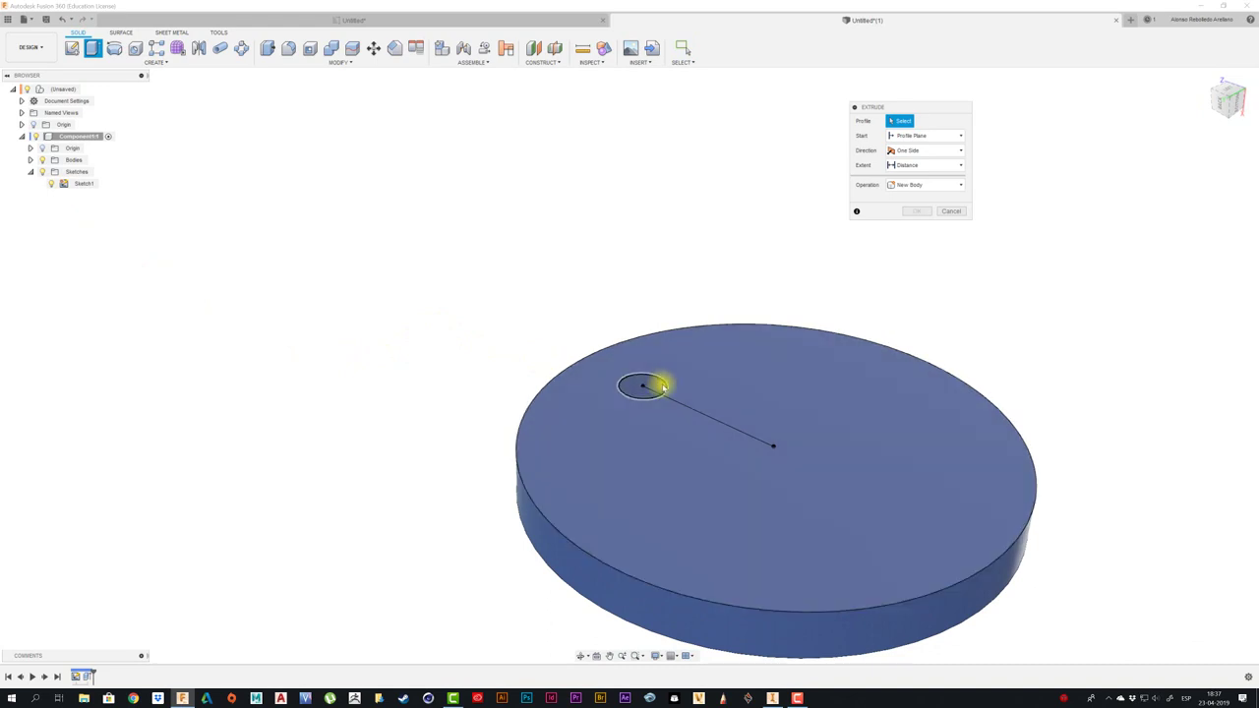
left_click(655, 385)
left_click_drag(643, 393, 655, 252)
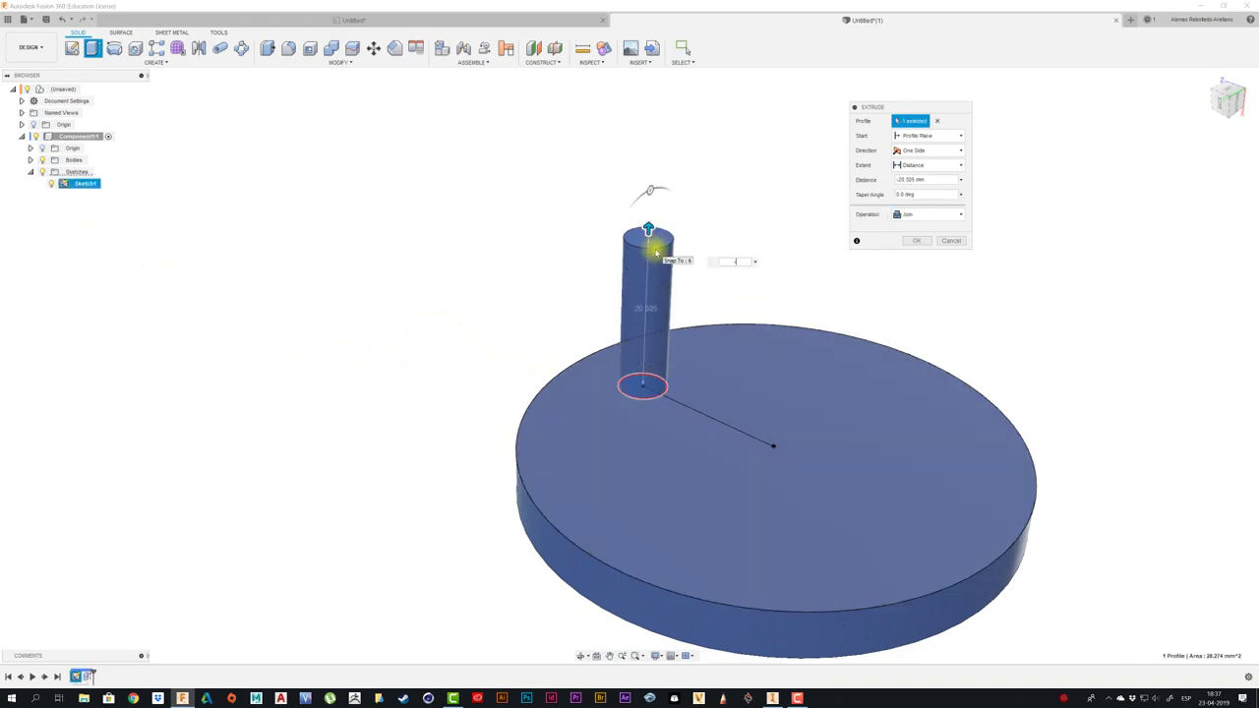
scroll(655, 251, "down", 1)
left_click(916, 242)
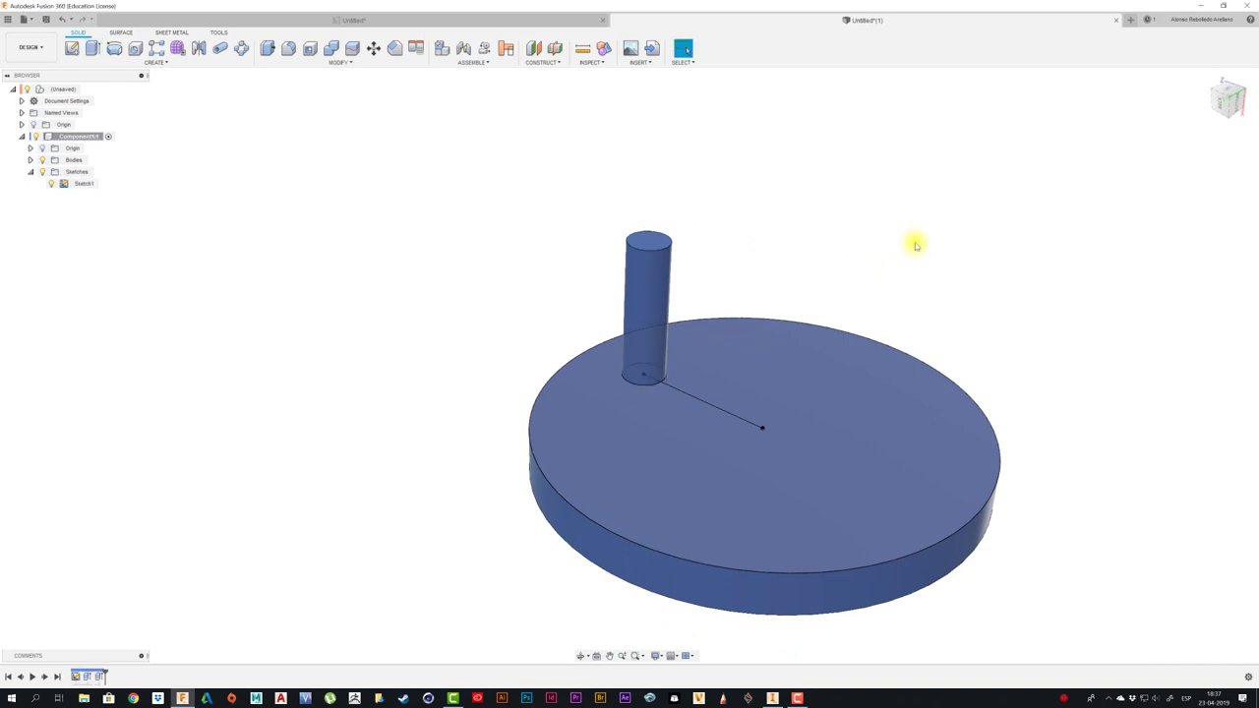
- Delete the radial sketch line and orbit to the disc's underside
right_click(718, 411)
left_click(689, 395)
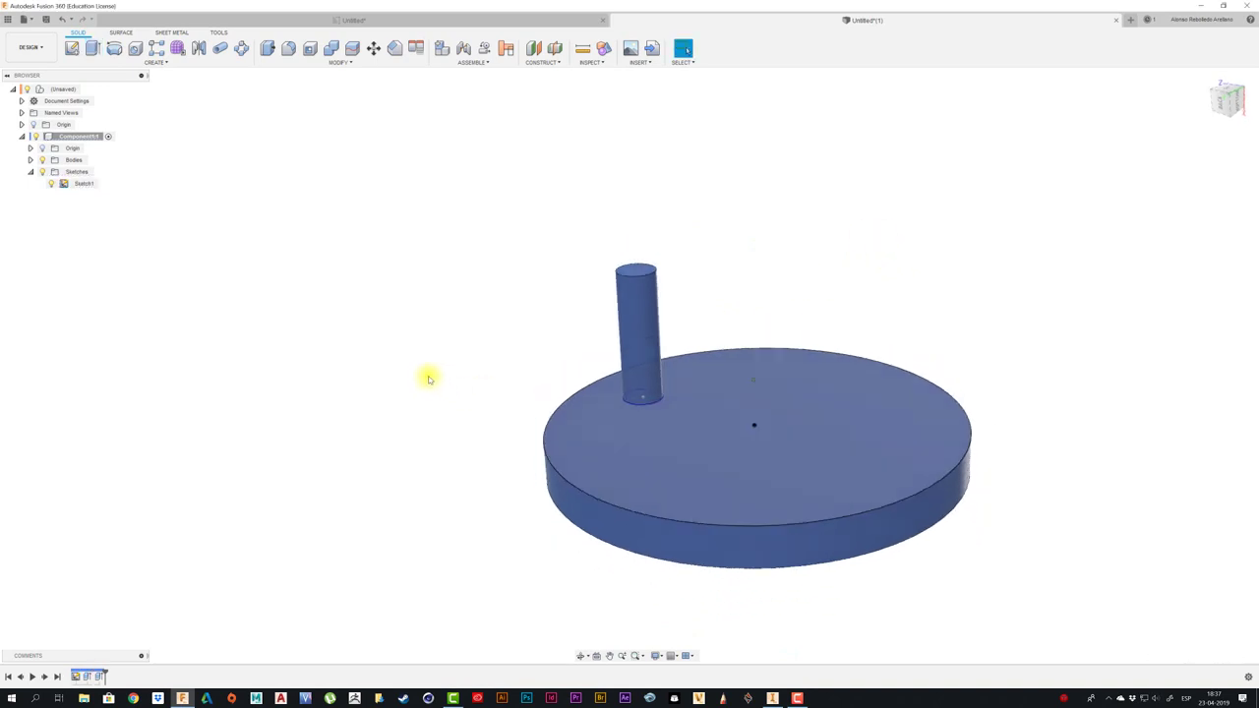
mouse_move(433, 379)
middle_mouse_down("shift")
mouse_move(833, 403)
mouse_move(426, 323)
mouse_move(332, 285)
mouse_move(236, 190)
middle_mouse_up("shift")
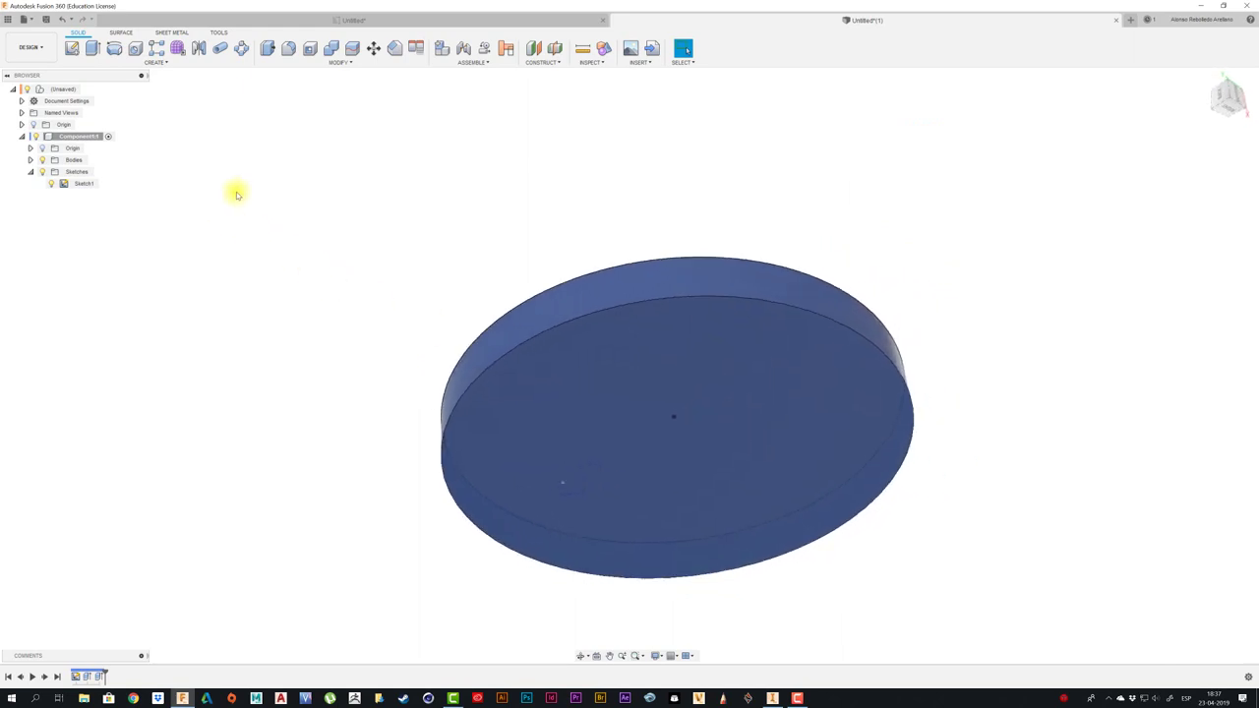
- Sketch a 28 mm diameter circle centred on the disc's underside face
left_click(74, 49)
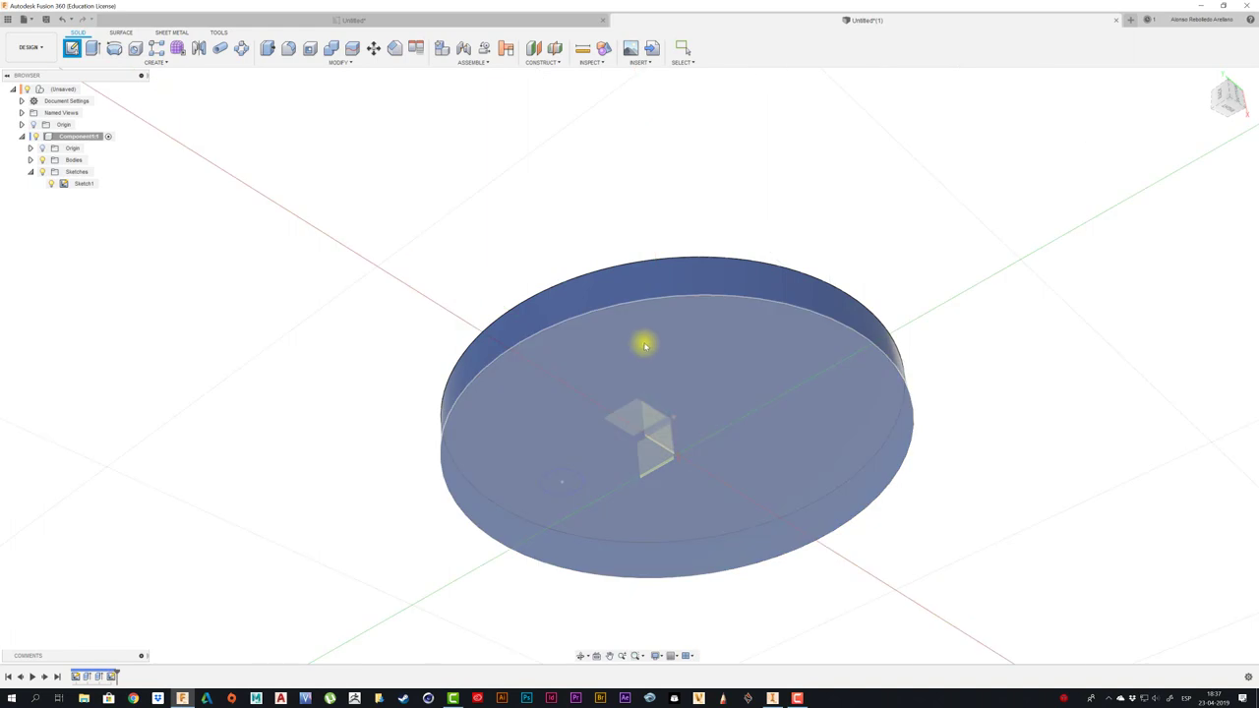
left_click(644, 344)
left_click(114, 49)
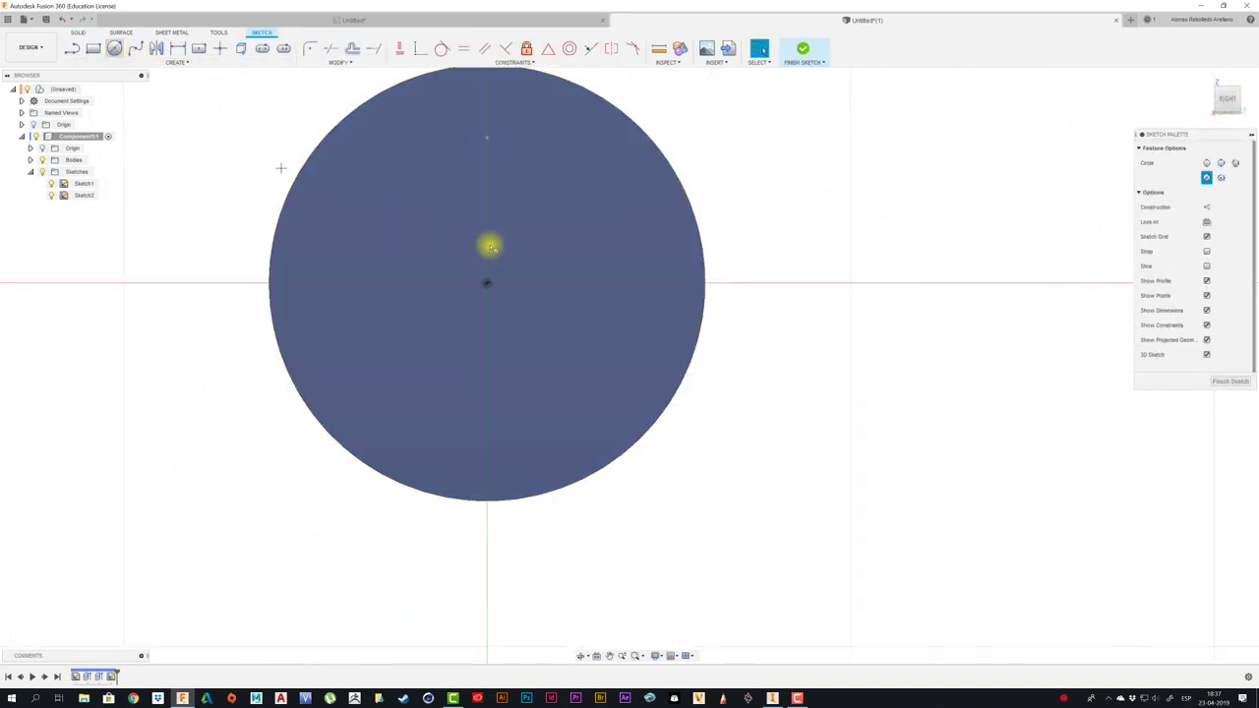
left_click(485, 282)
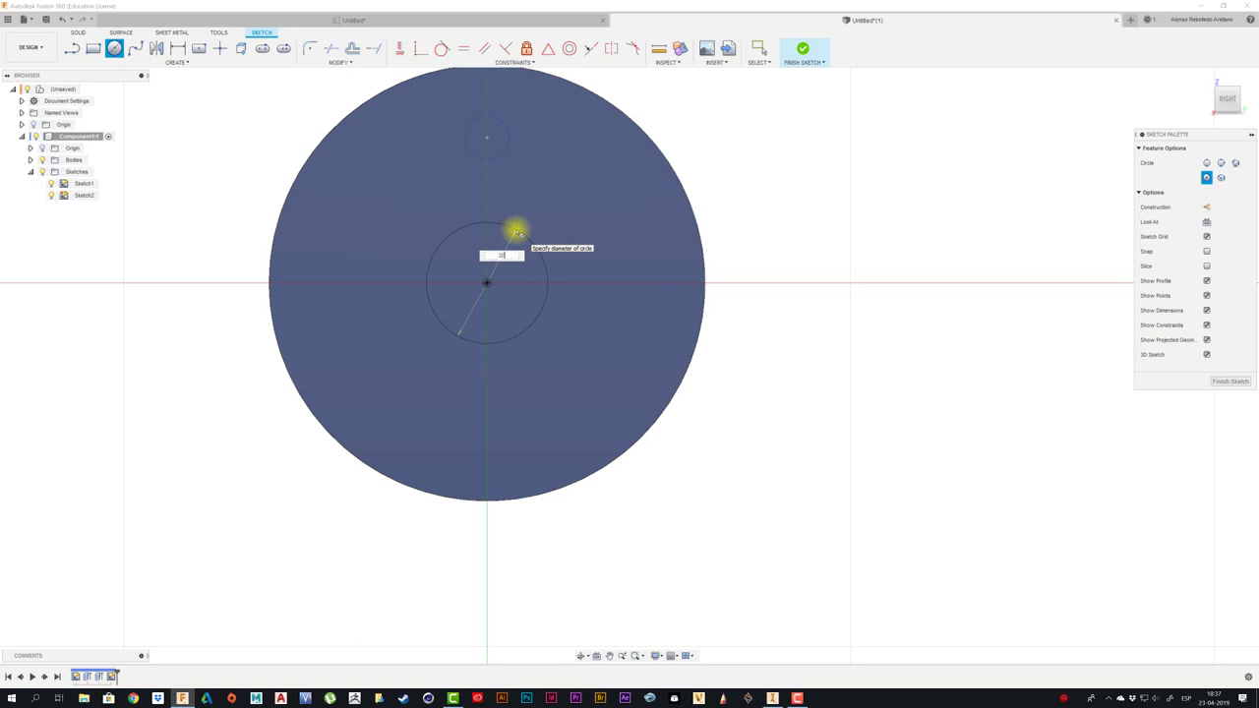
type("28")
key("Return")
- Extrude the centred circle about 25 mm into a shaft on the back of the disc
key("e")
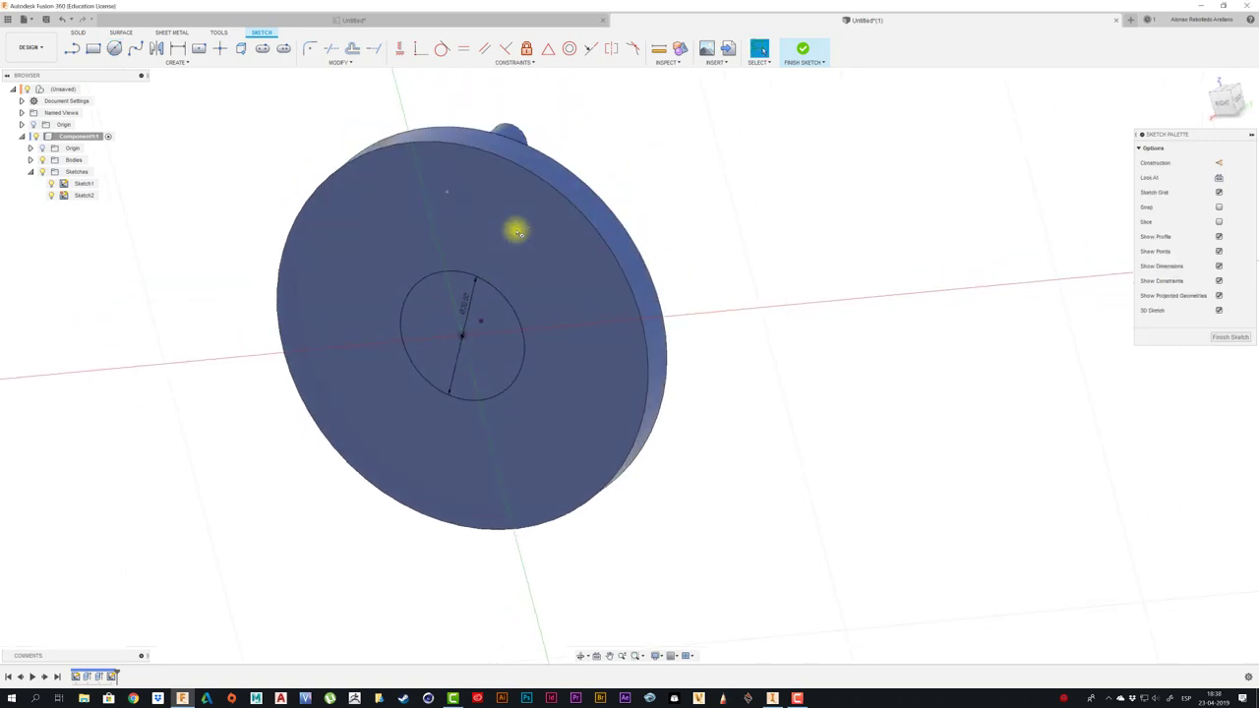
left_click(458, 344)
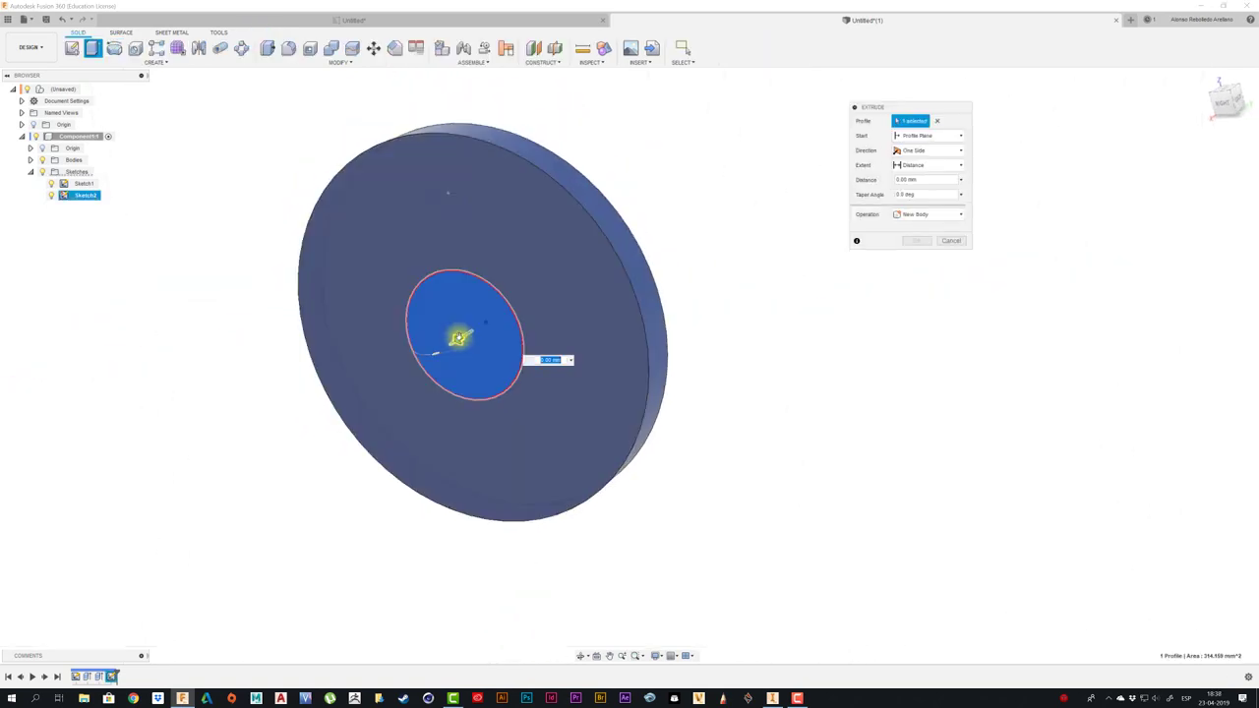
left_click_drag(458, 332, 356, 399)
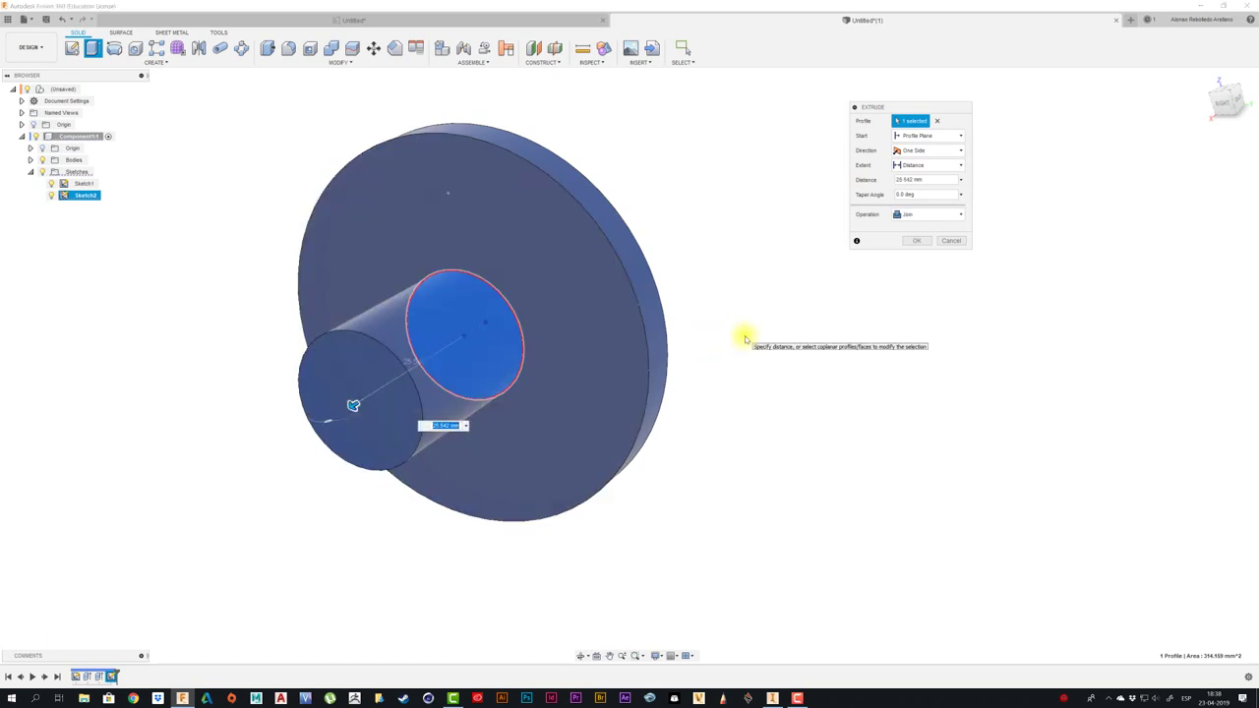
middle_click_drag(754, 333, 920, 243, "shift")
left_click(916, 241)
scroll(823, 292, "down", 3)
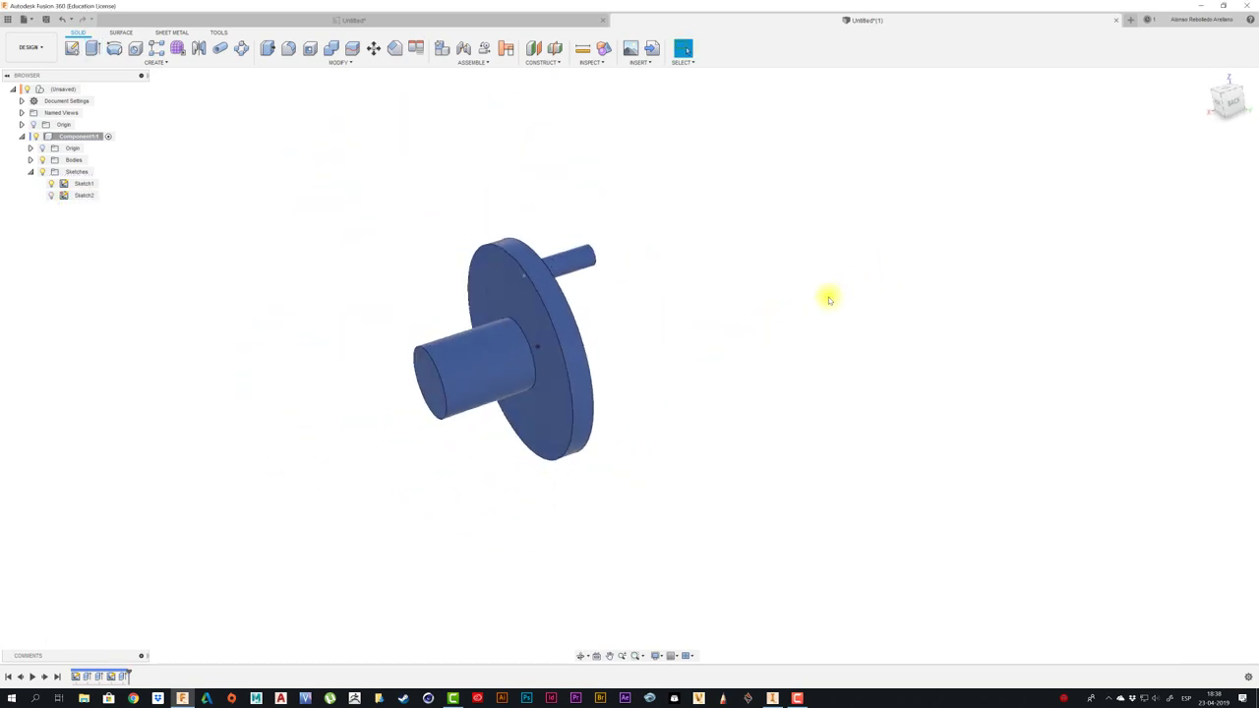
middle_click_drag(823, 292, 1250, 118, "shift")
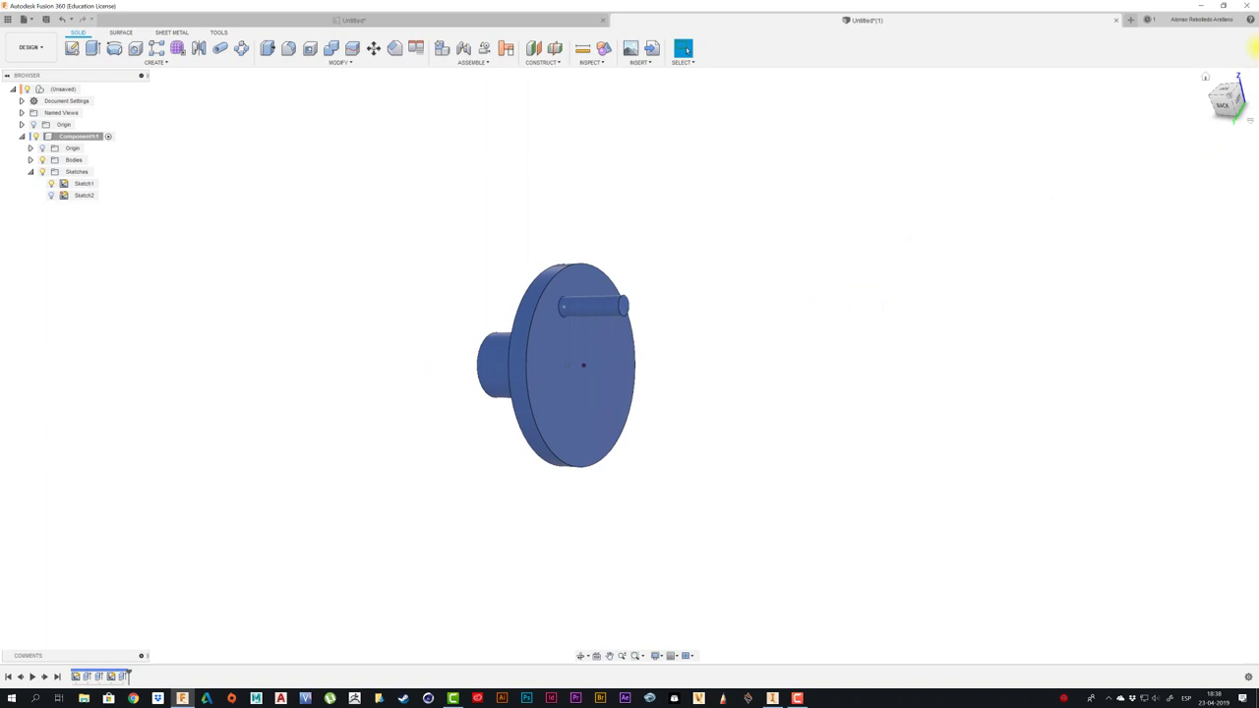
- Set the face-on view of the disc as the Front view via the ViewCube
left_click(1241, 99)
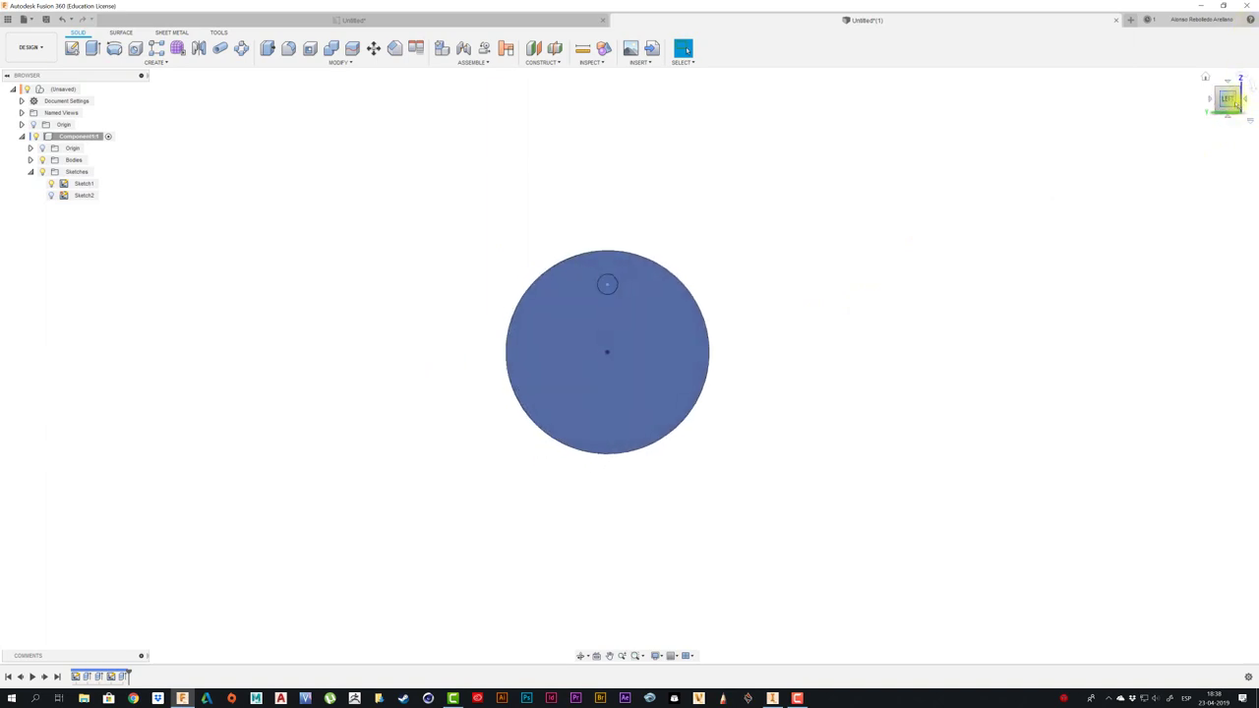
left_click(1214, 116)
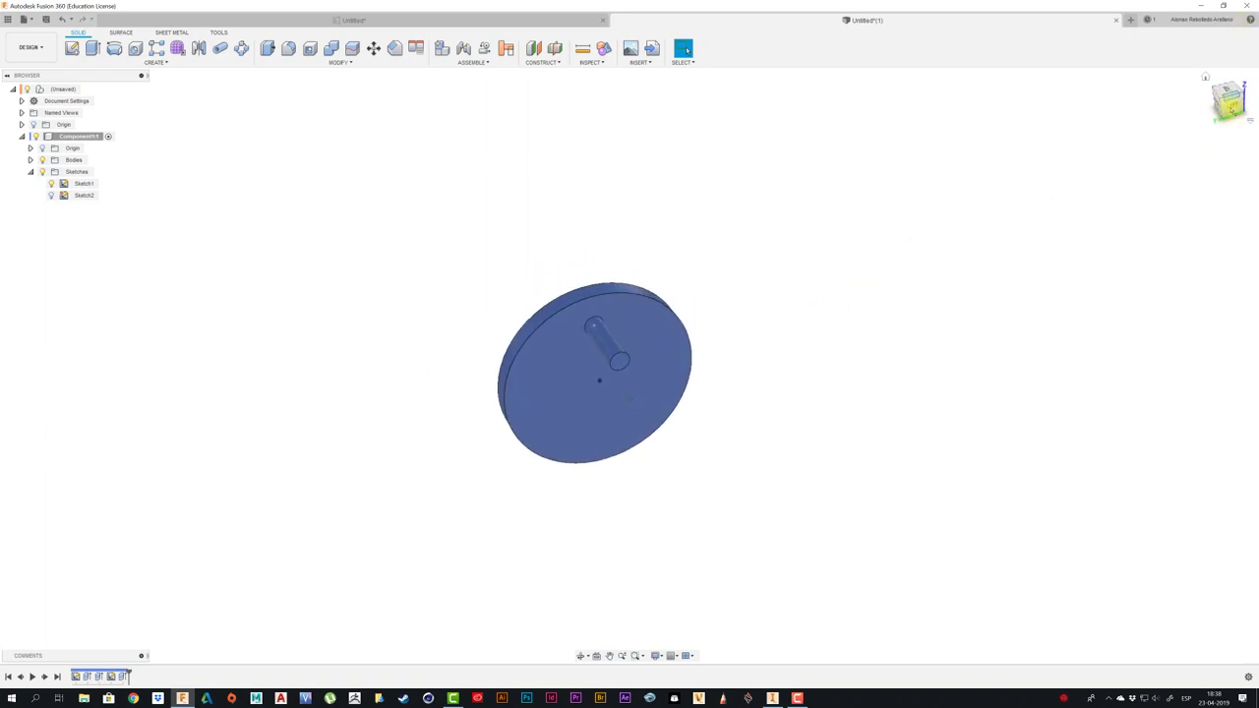
left_click(1229, 103)
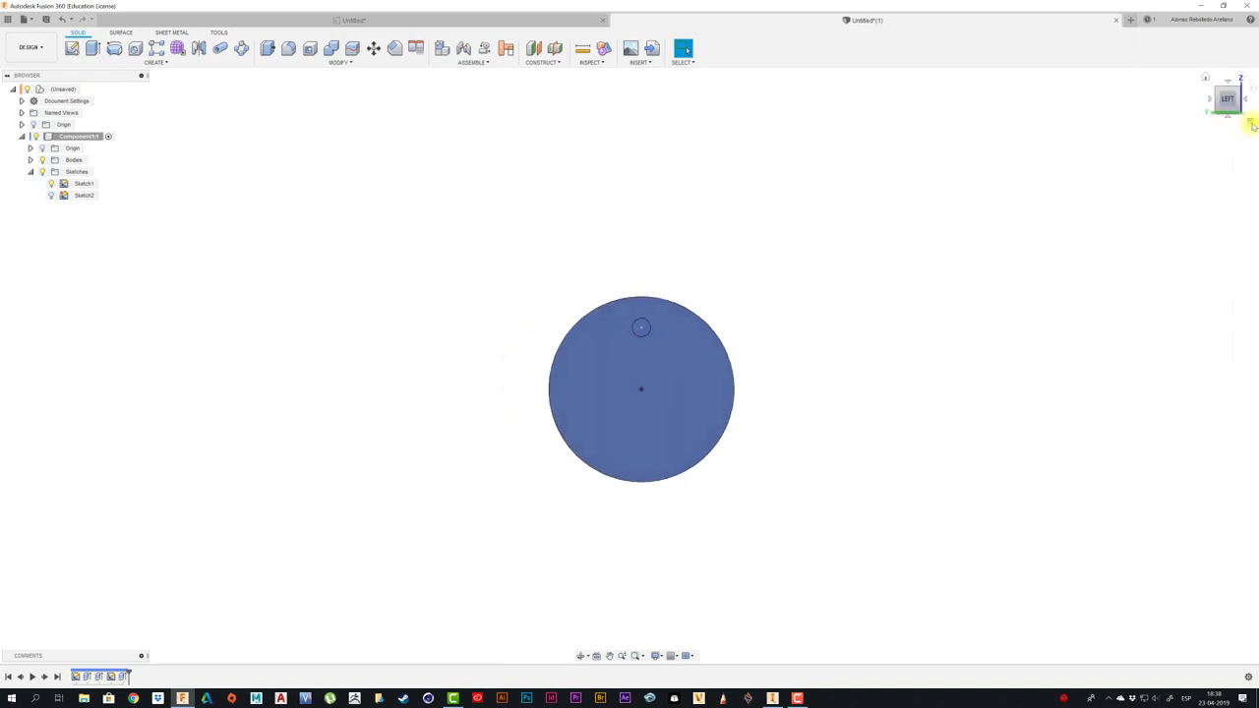
left_click(1252, 124)
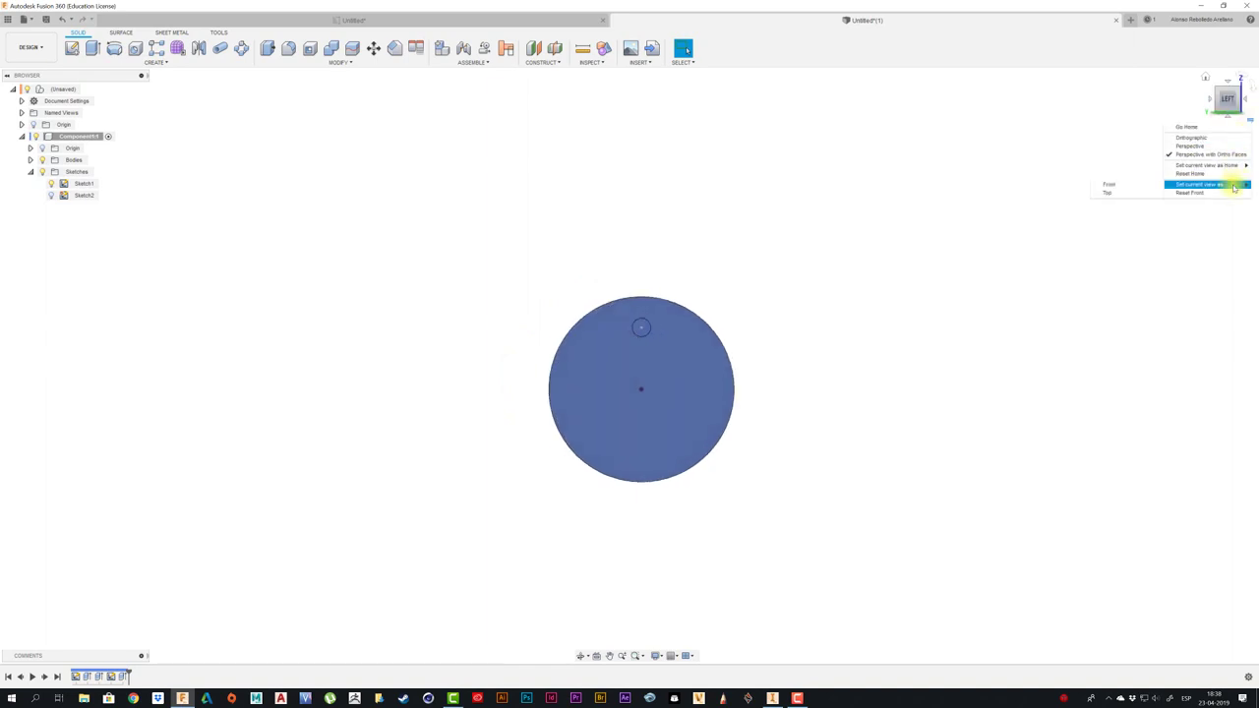
left_click(1124, 185)
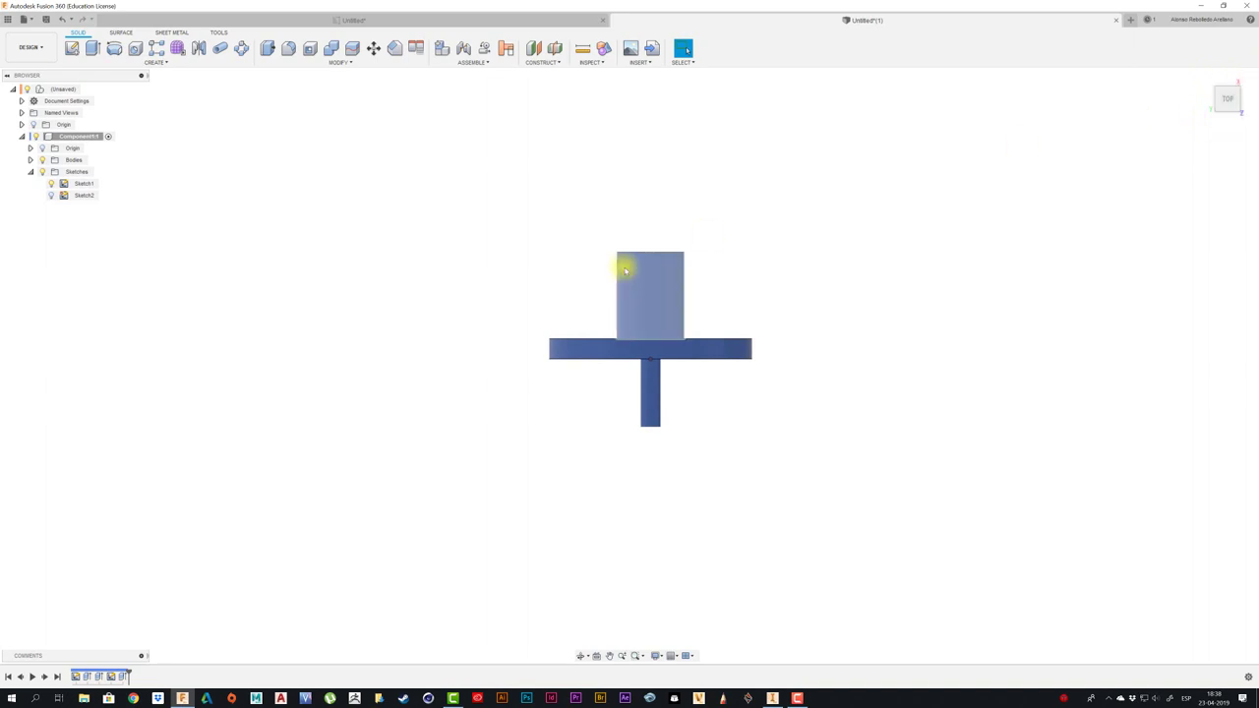
key("F6")
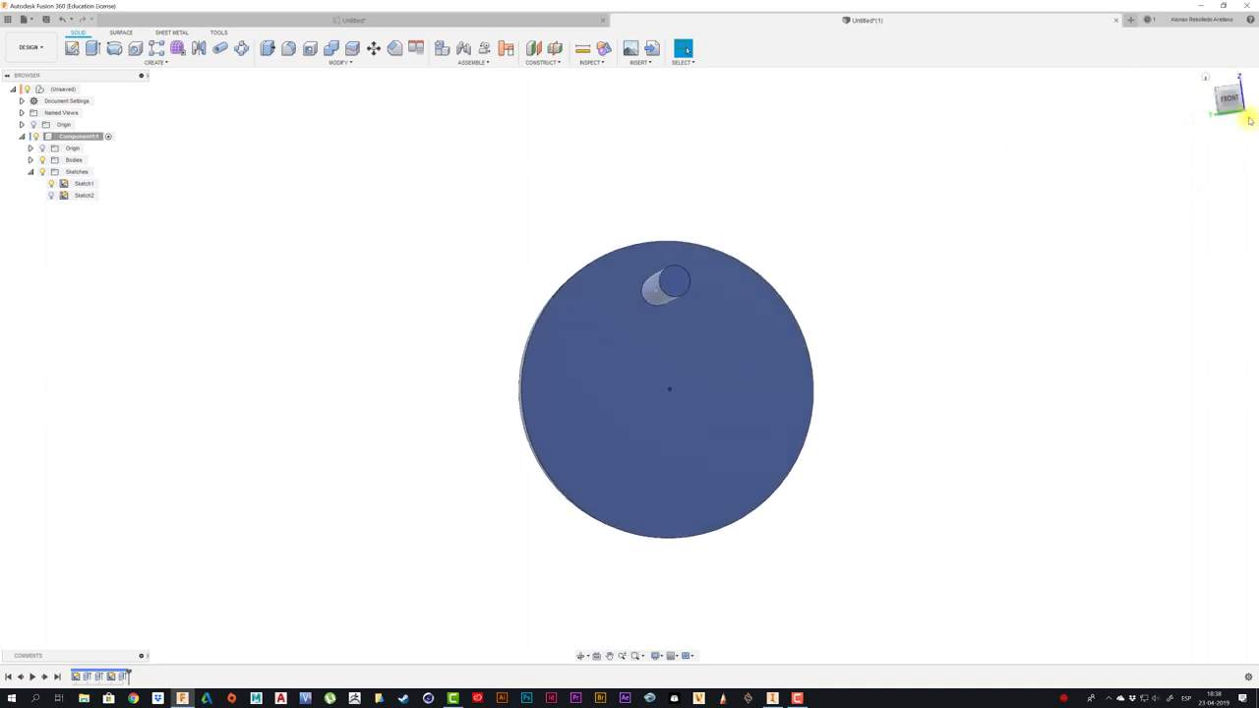
left_click(1229, 100)
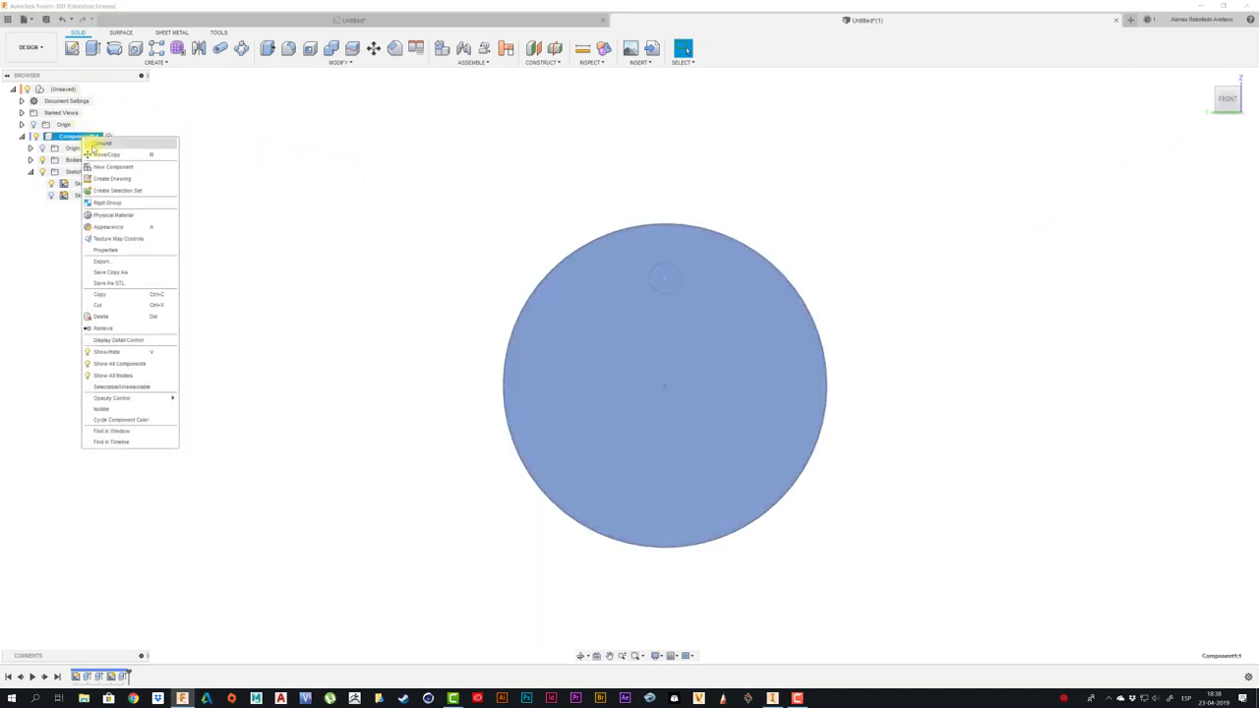
- Create a second empty component under the root and start a sketch on the disc's front face
left_click(337, 168)
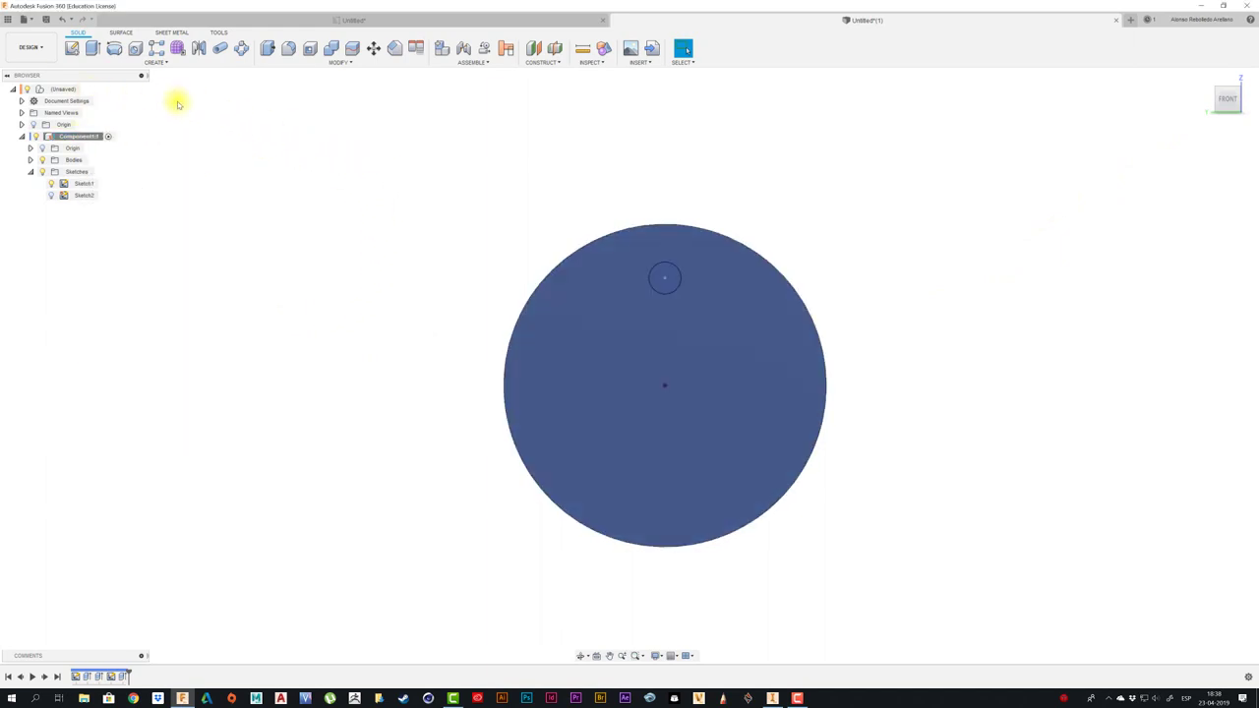
right_click(67, 91)
left_click(90, 101)
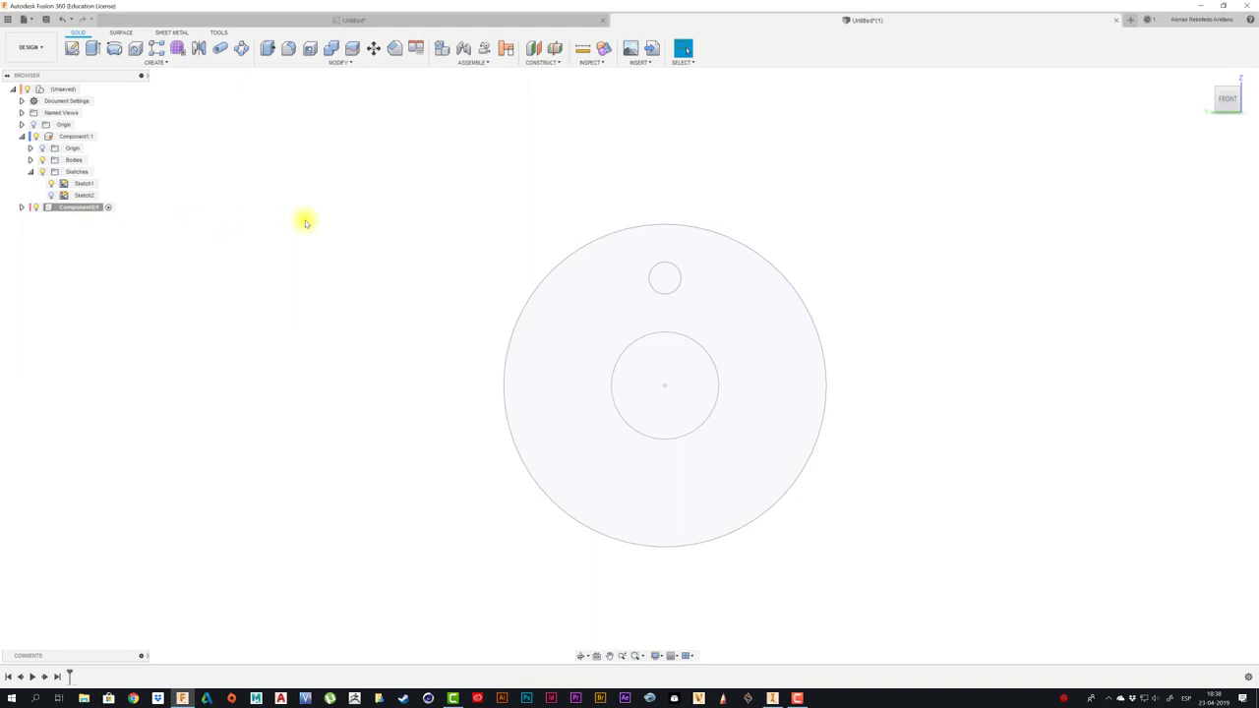
left_click(72, 47)
left_click(563, 342)
- Draw a centre-point slot from the origin up to the pin circle
left_click(563, 345)
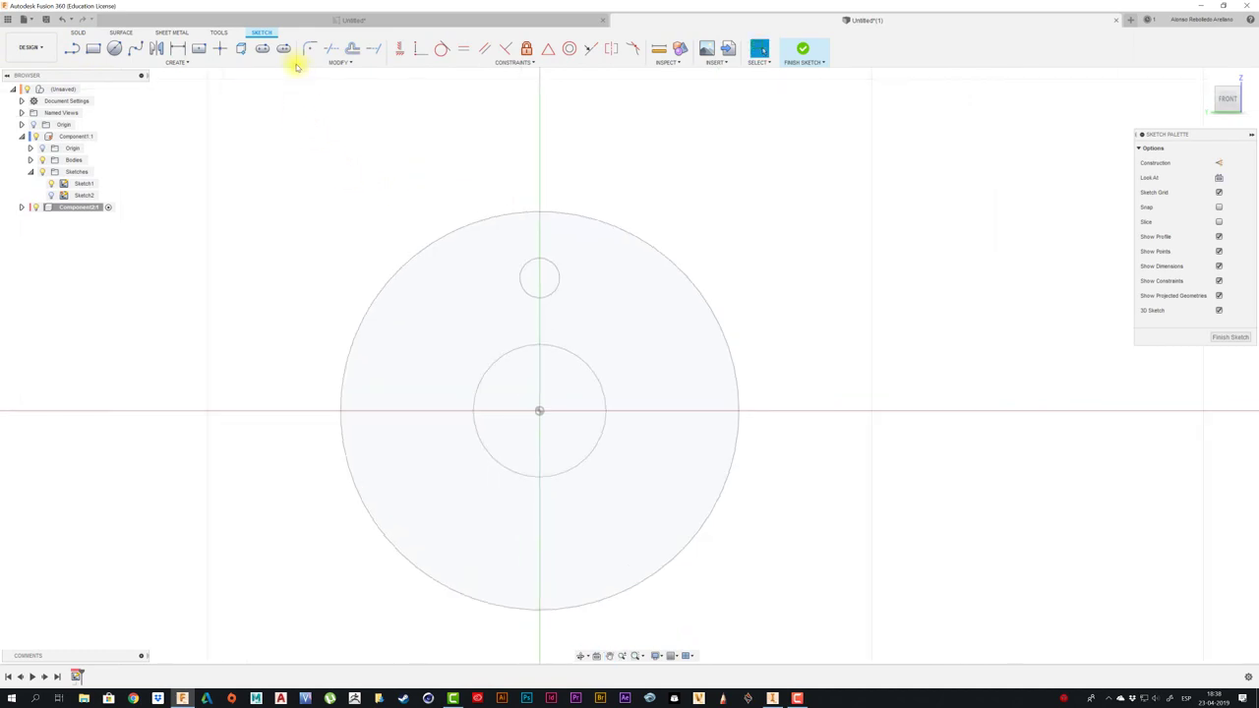
left_click(283, 49)
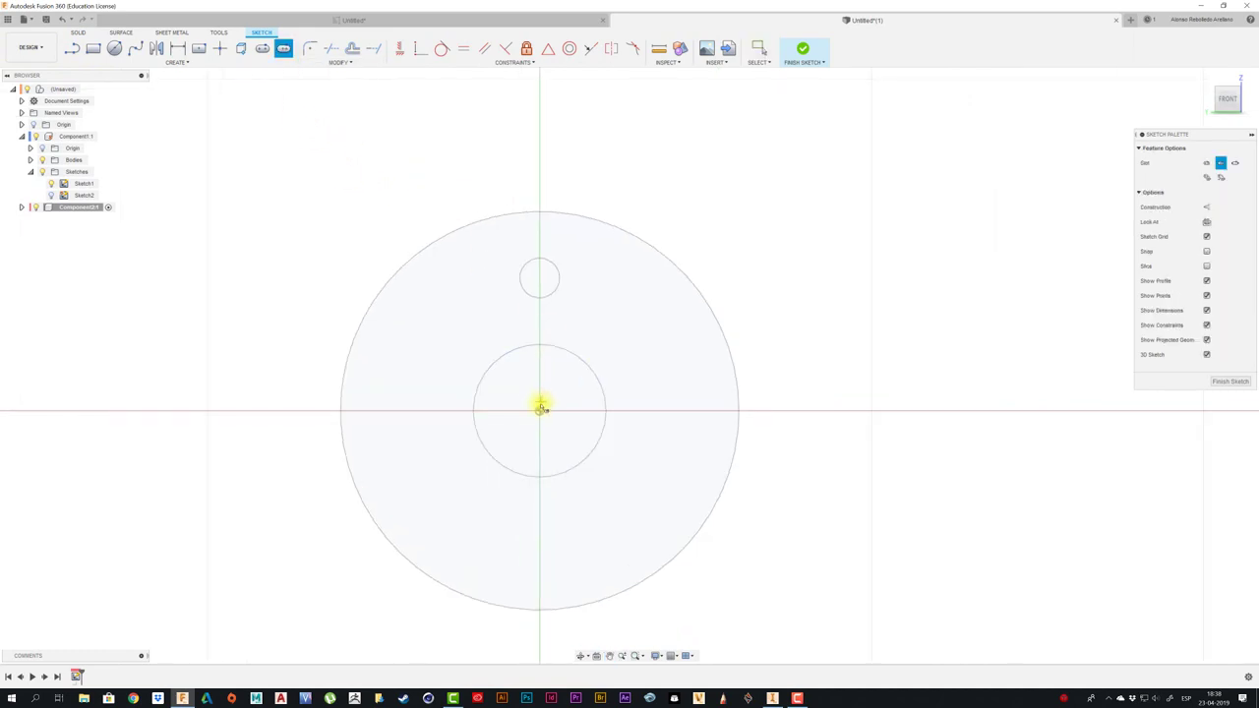
left_click(539, 411)
left_click(539, 277)
scroll(561, 275, "up", 2)
scroll(561, 279, "up", 3)
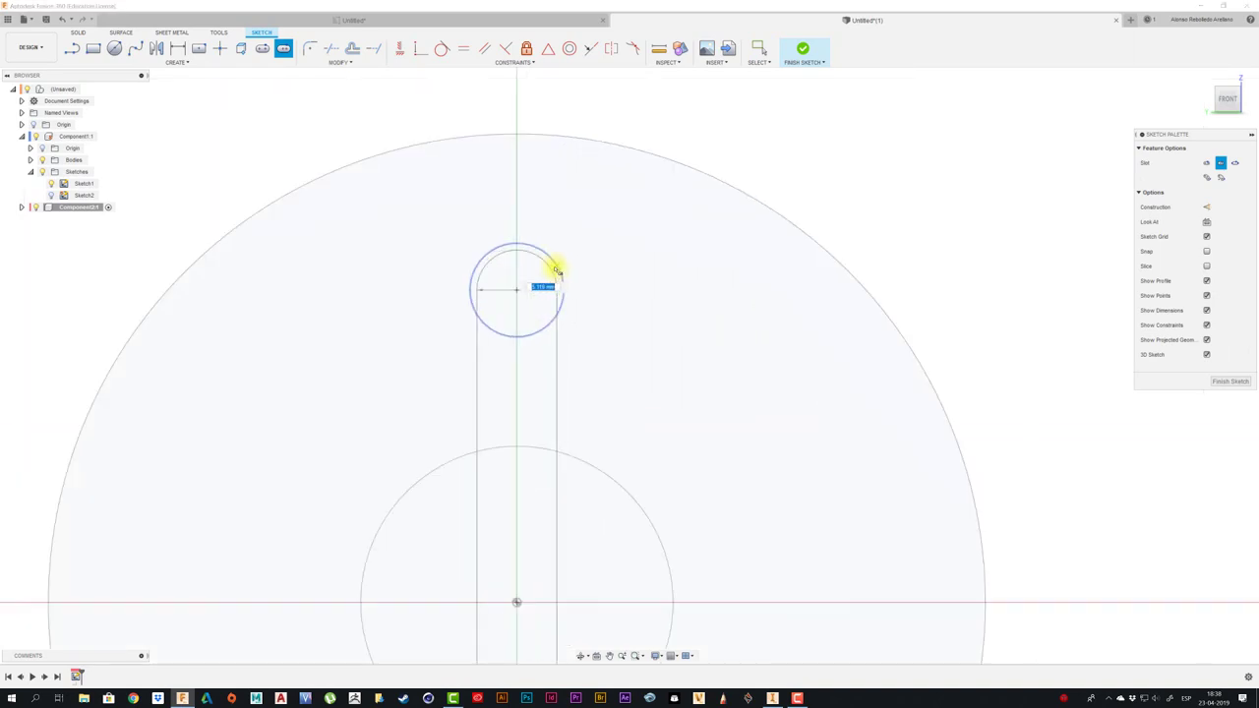
scroll(563, 285, "up", 2)
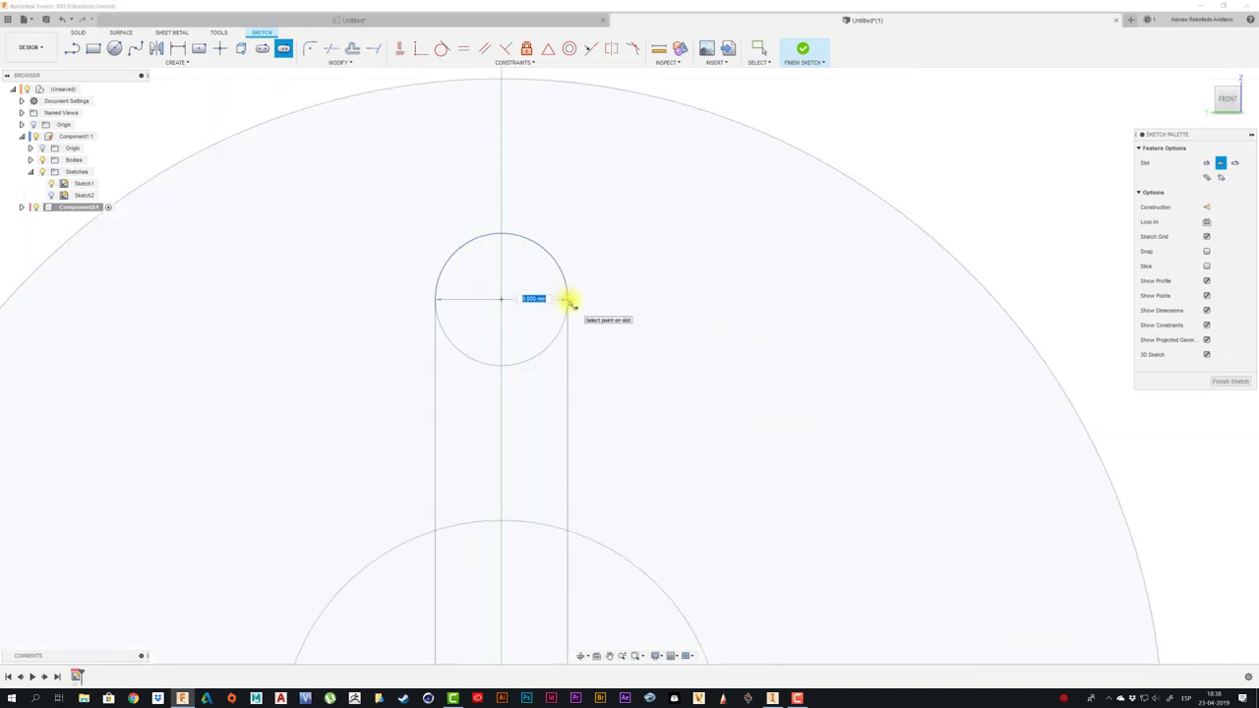
- Give the slot a 10 mm width and recentre the sketch view
left_click(569, 301)
scroll(587, 294, "down", 2)
scroll(593, 301, "down", 3)
scroll(604, 374, "down", 2)
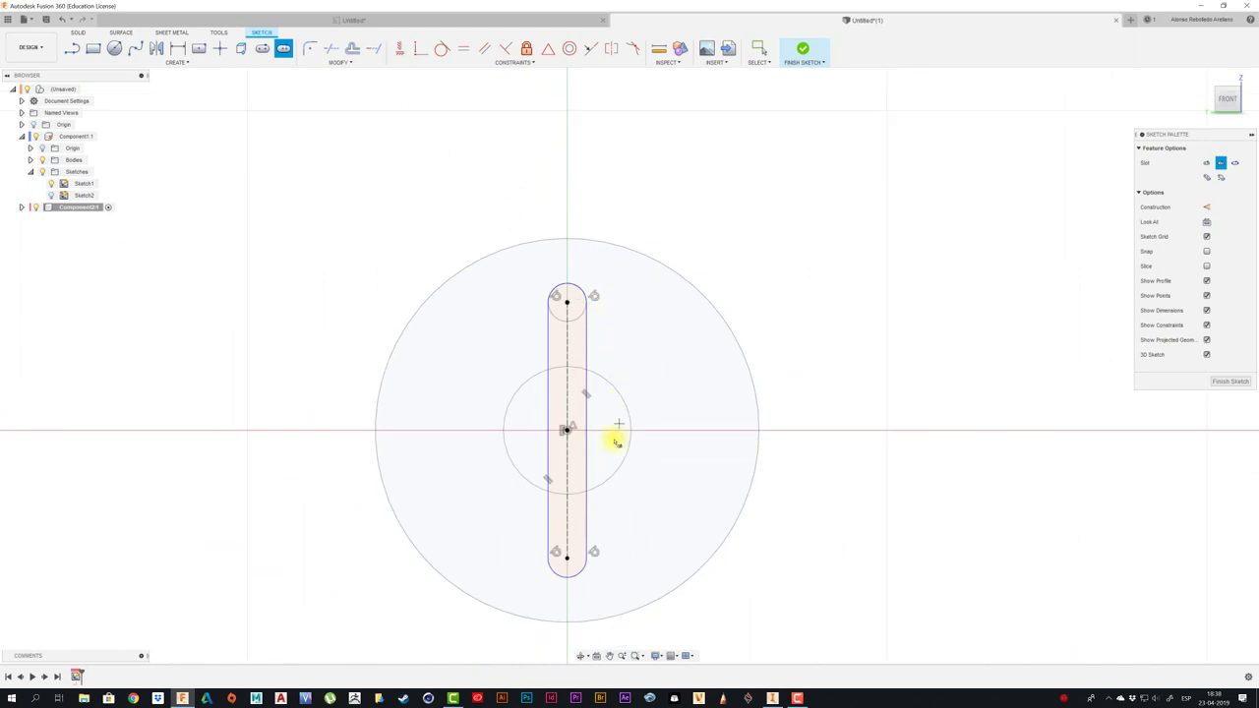
scroll(615, 442, "up", 2)
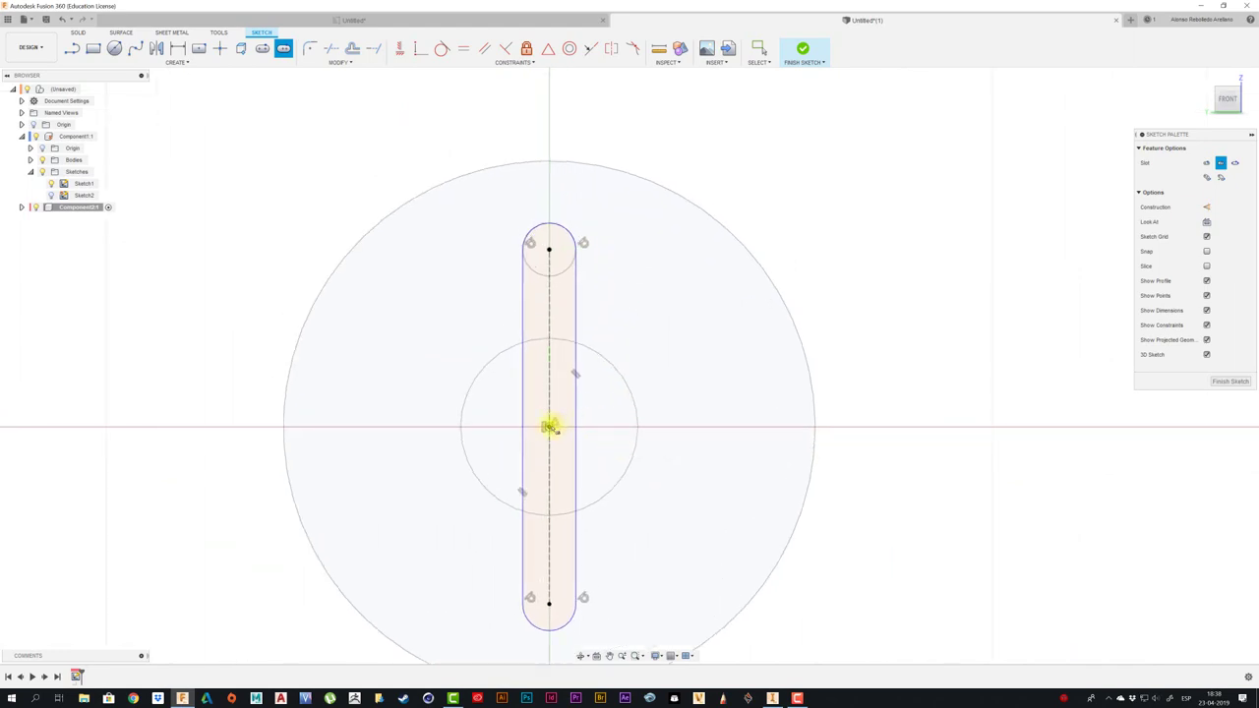
scroll(554, 295, "up", 2)
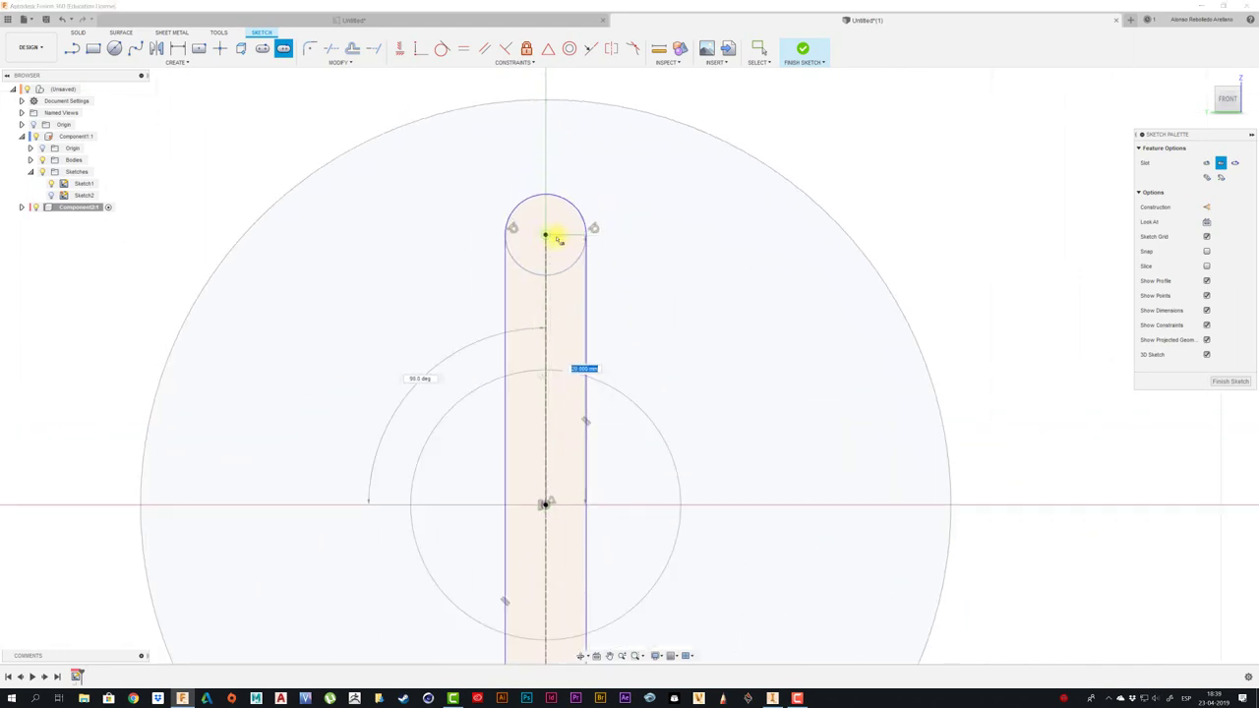
left_click(546, 235)
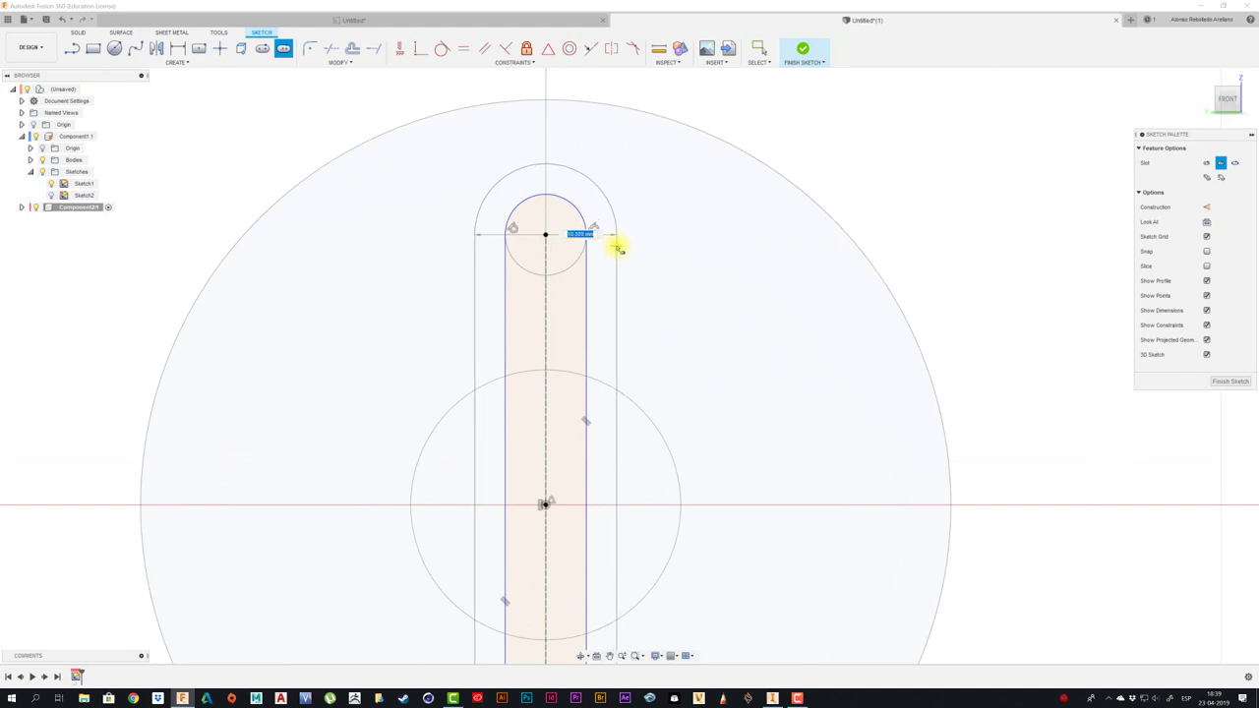
key("Return")
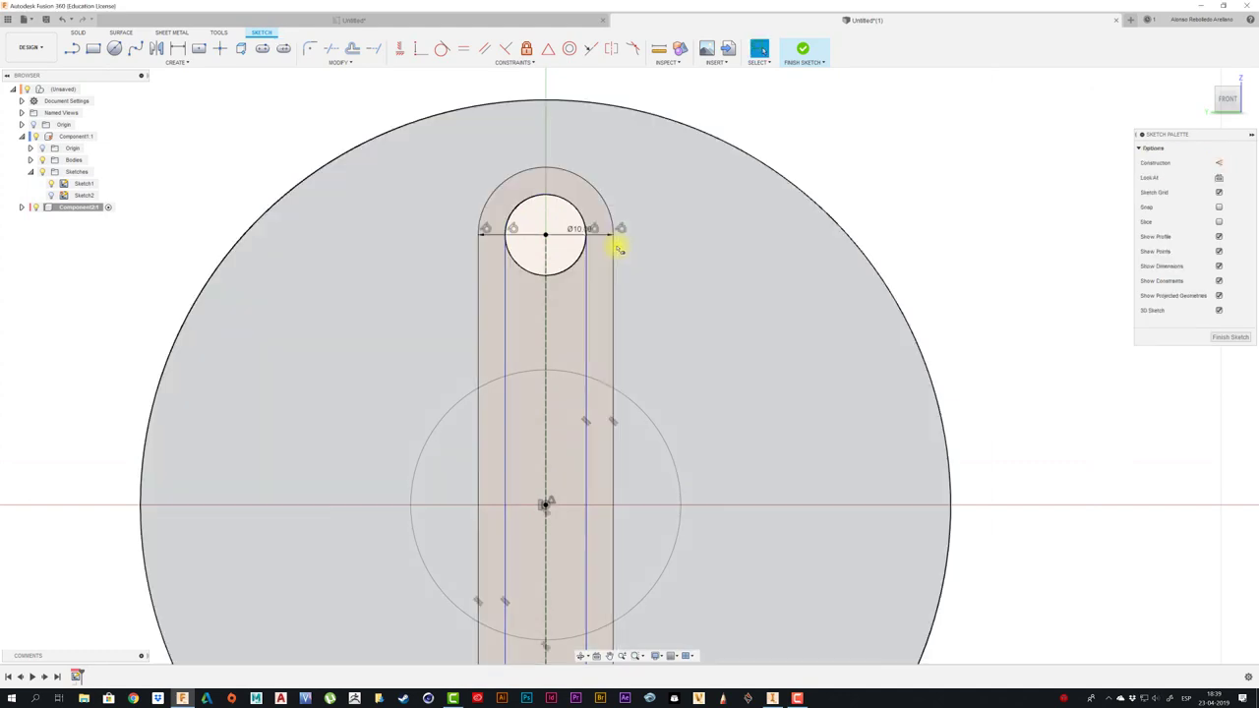
scroll(614, 246, "down", 1)
scroll(614, 246, "down", 1)
middle_click_drag(293, 333, 527, 350)
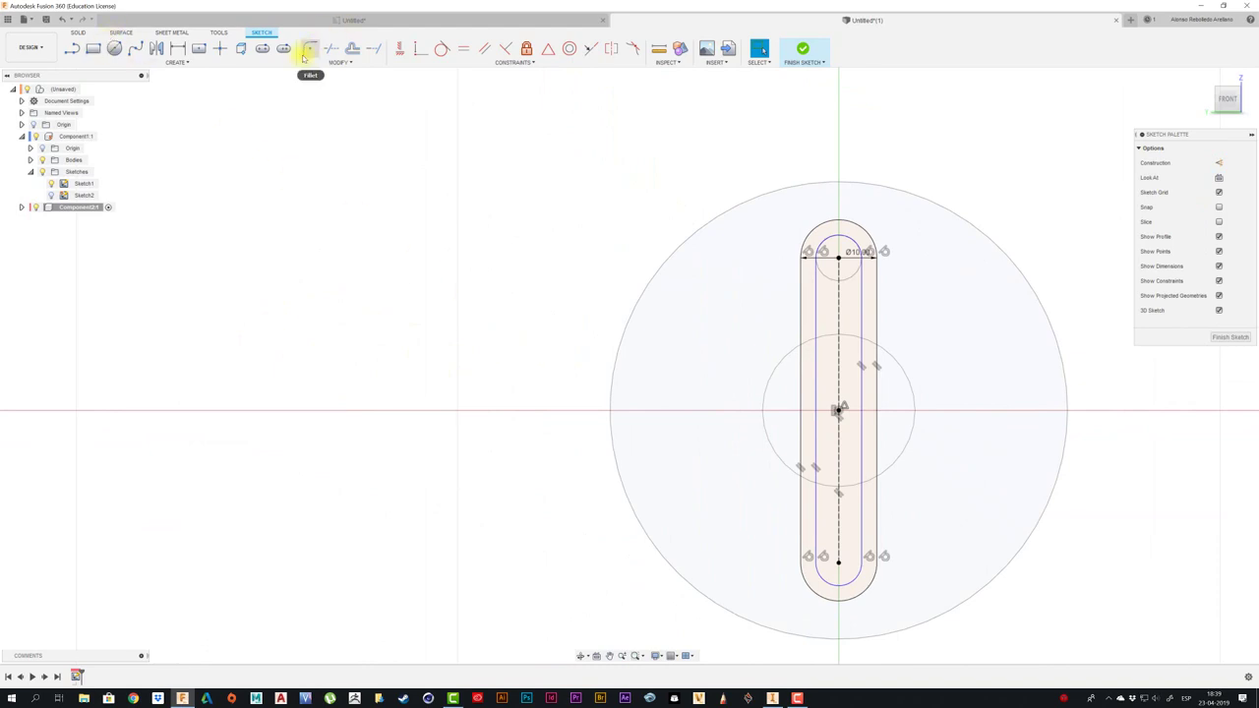
- Draw a long centre rectangle reaching sideways to the slot's edge, then finish the sketch
left_click(198, 48)
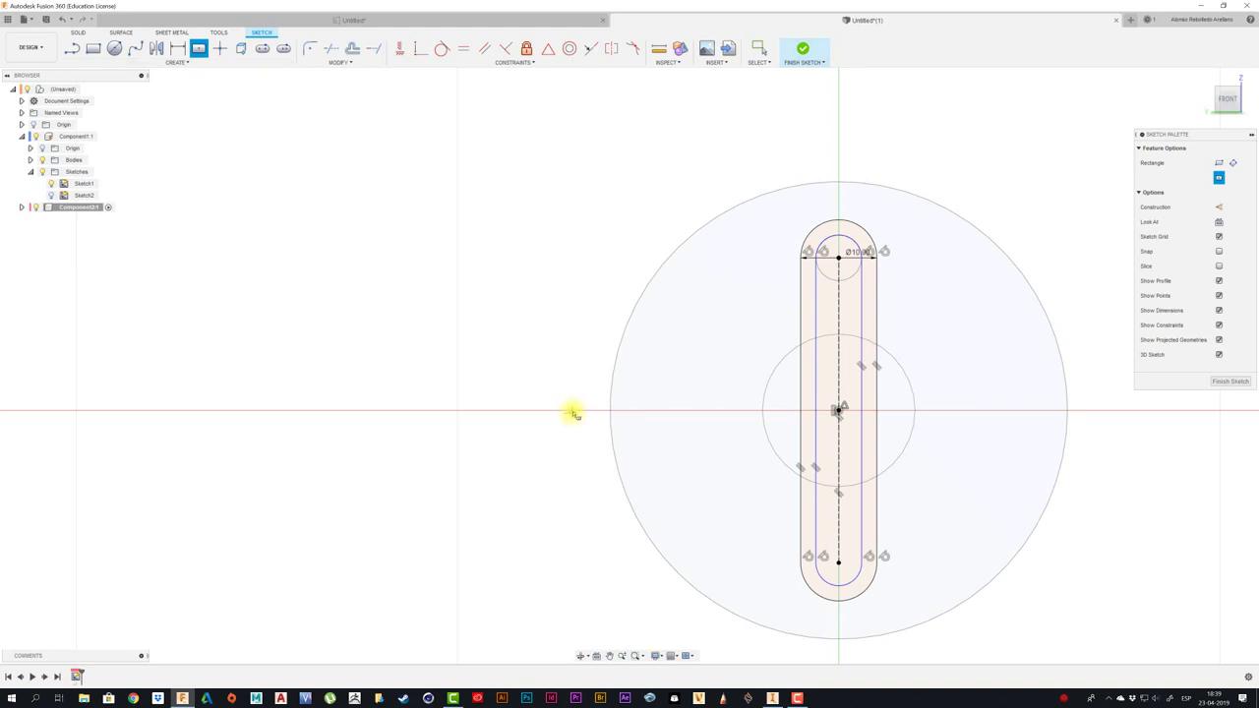
left_click(838, 409)
left_click(540, 411)
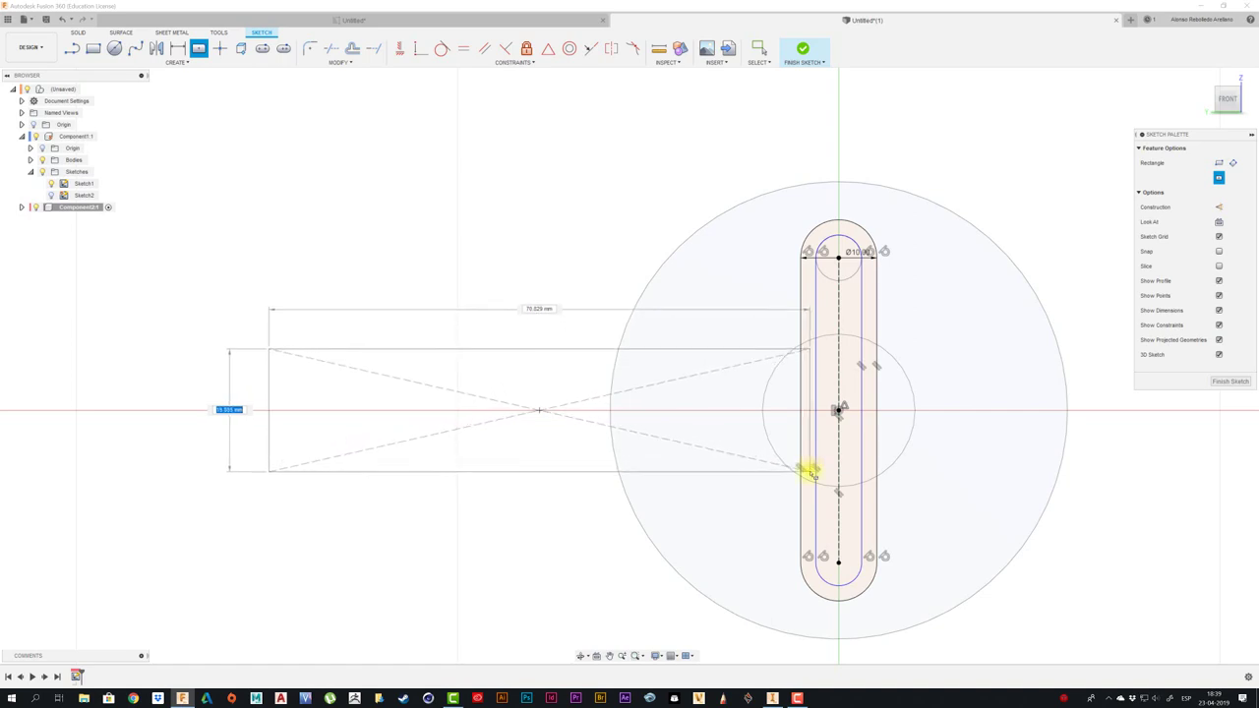
left_click(808, 472)
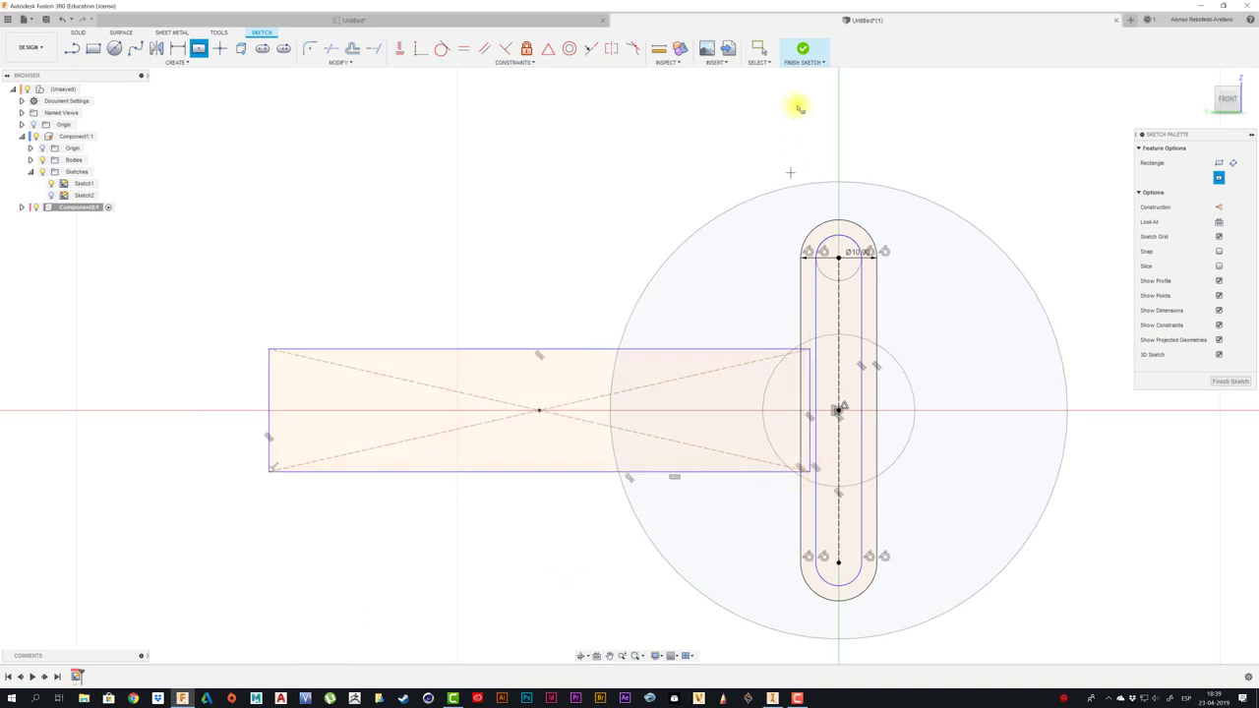
left_click(802, 51)
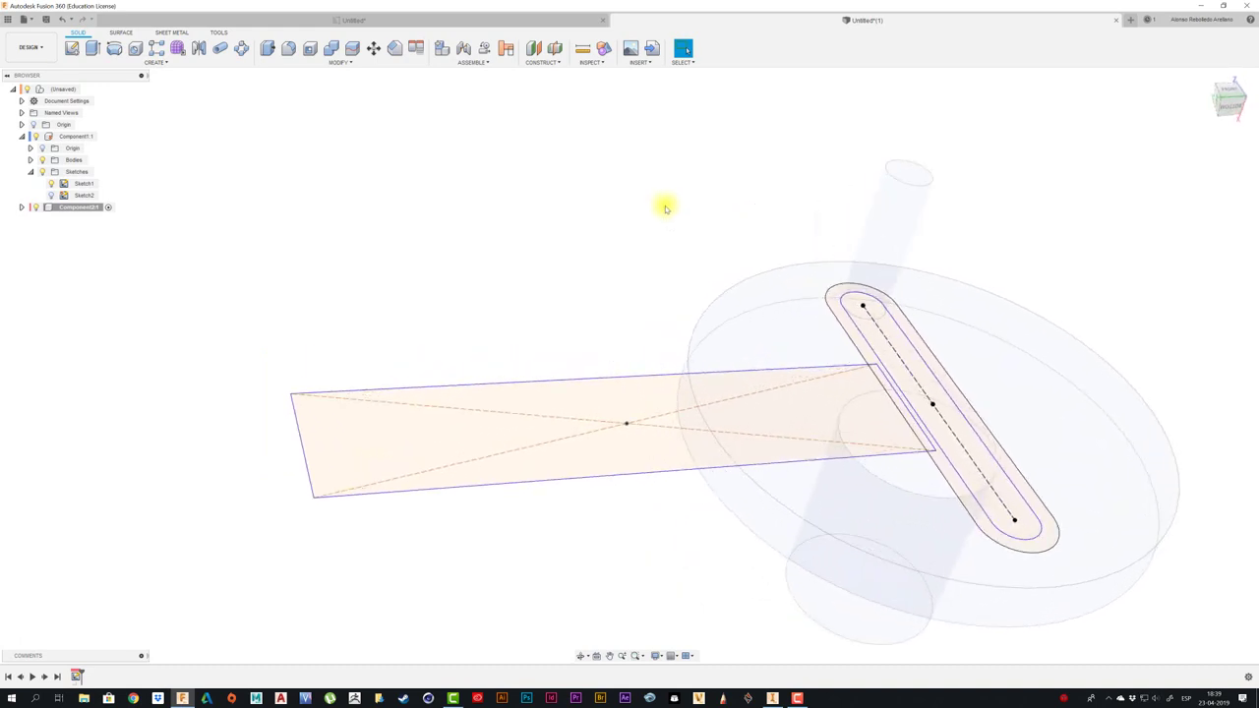
- Extrude the rectangle and slot's outer band about 13.7 mm into a solid T-slider
key("e")
left_click(659, 444)
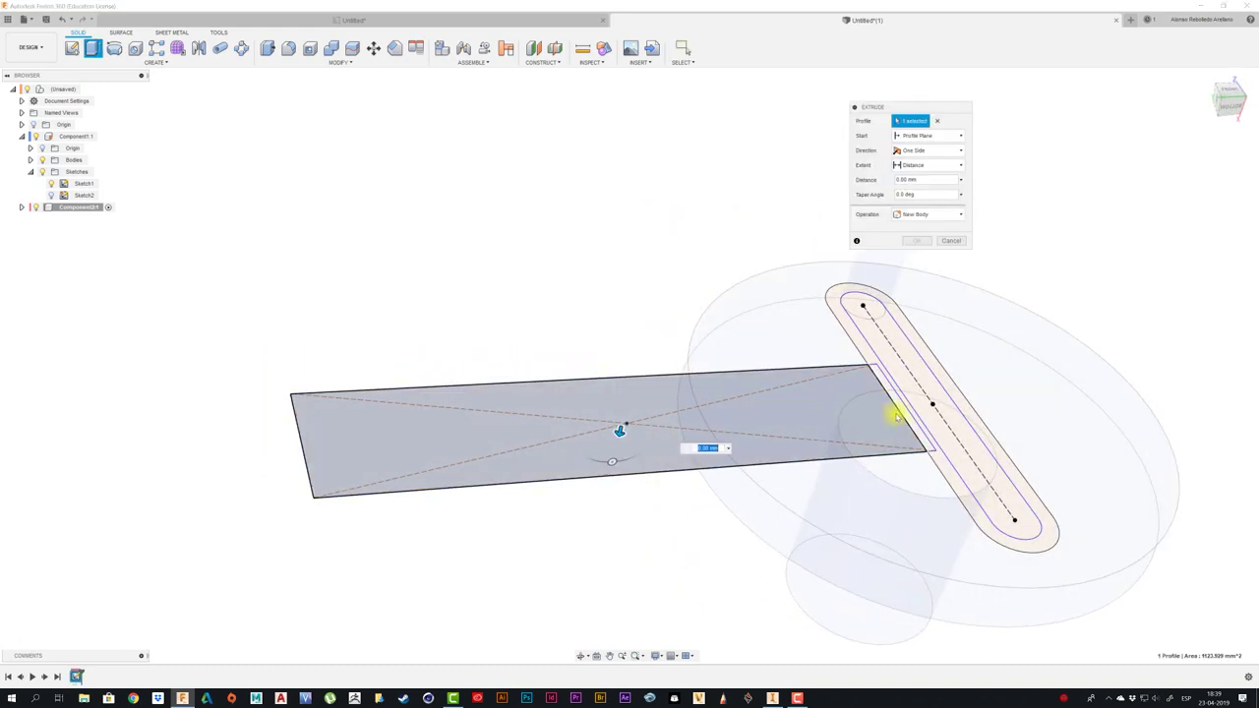
left_click(914, 411)
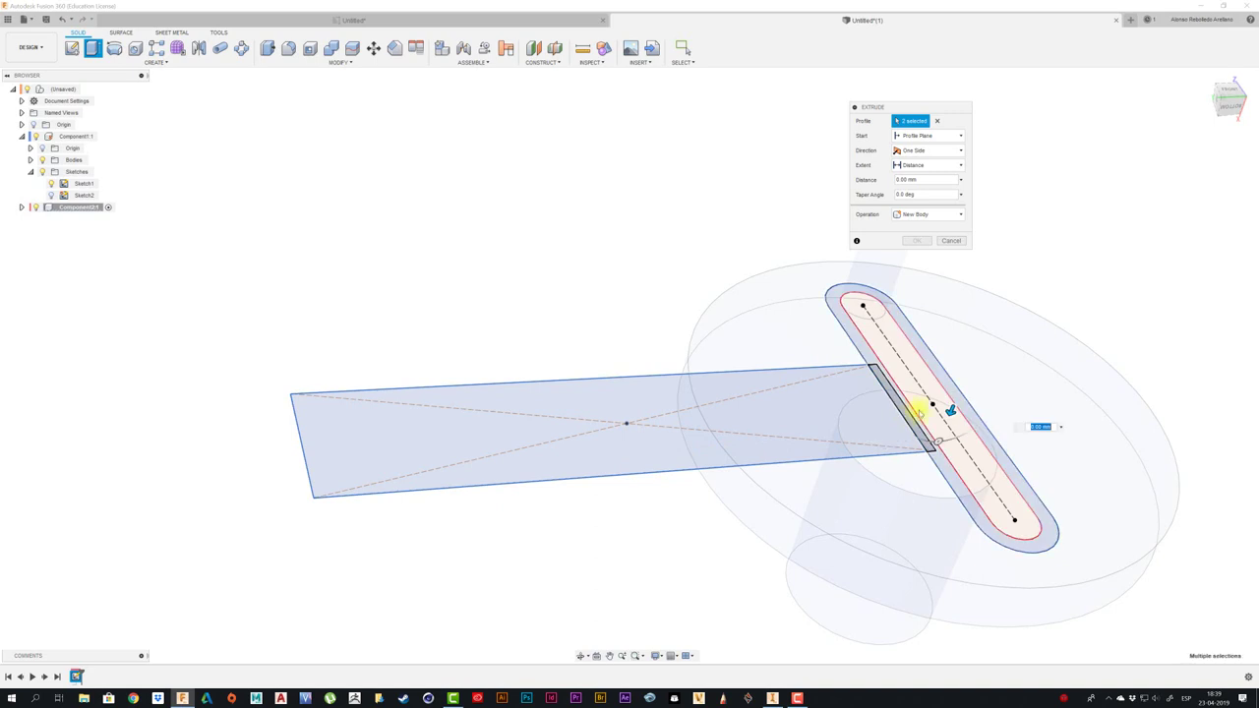
left_click_drag(949, 413, 974, 349)
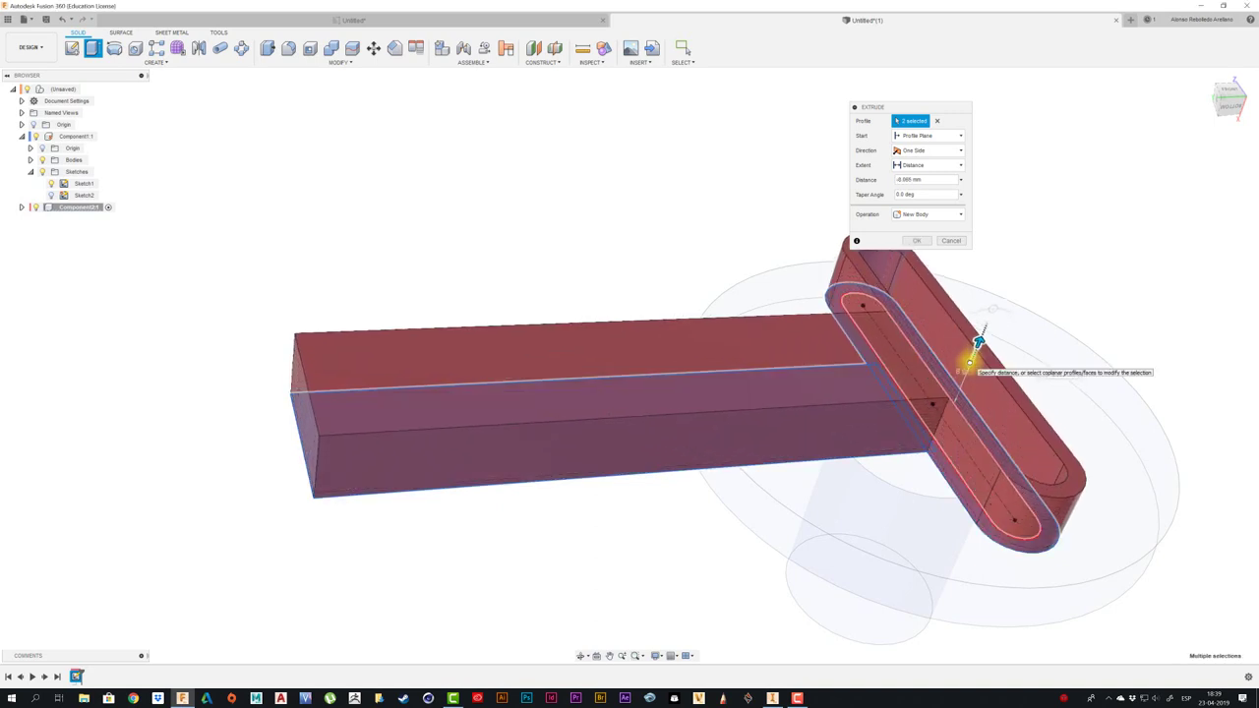
middle_click_drag(1065, 387, 750, 206, "shift")
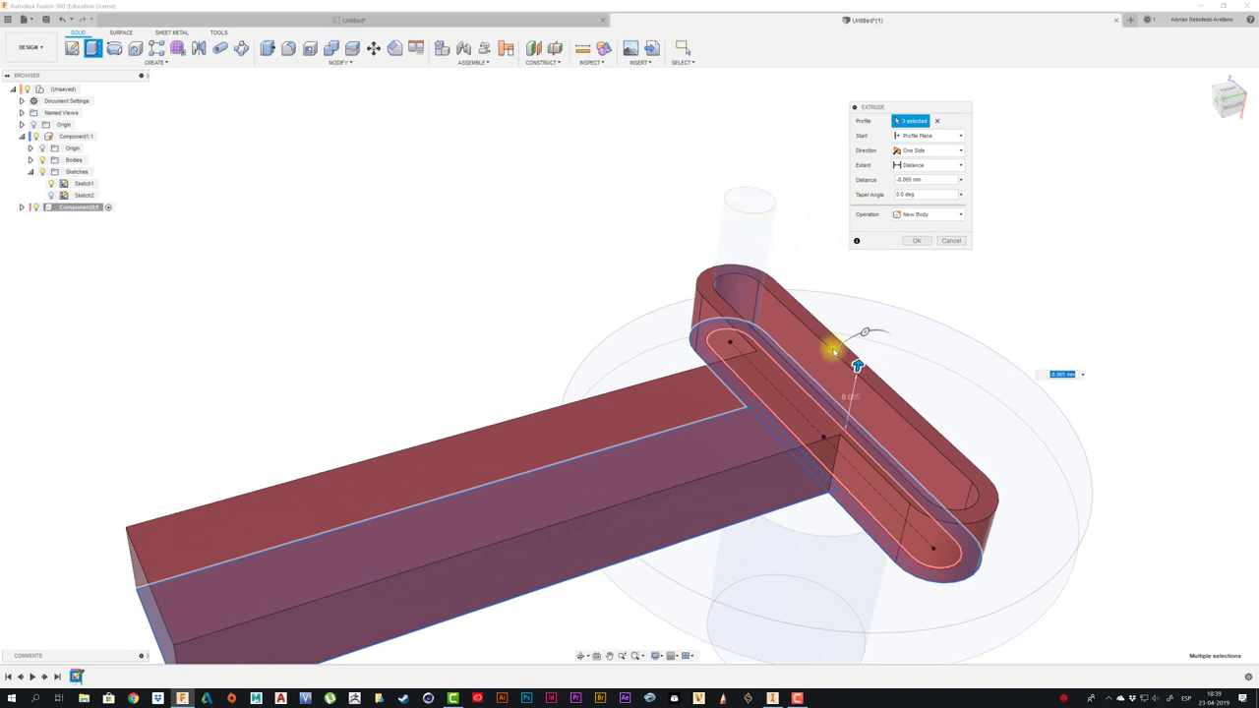
left_click_drag(832, 351, 860, 352)
left_click(920, 242)
scroll(843, 295, "down", 5)
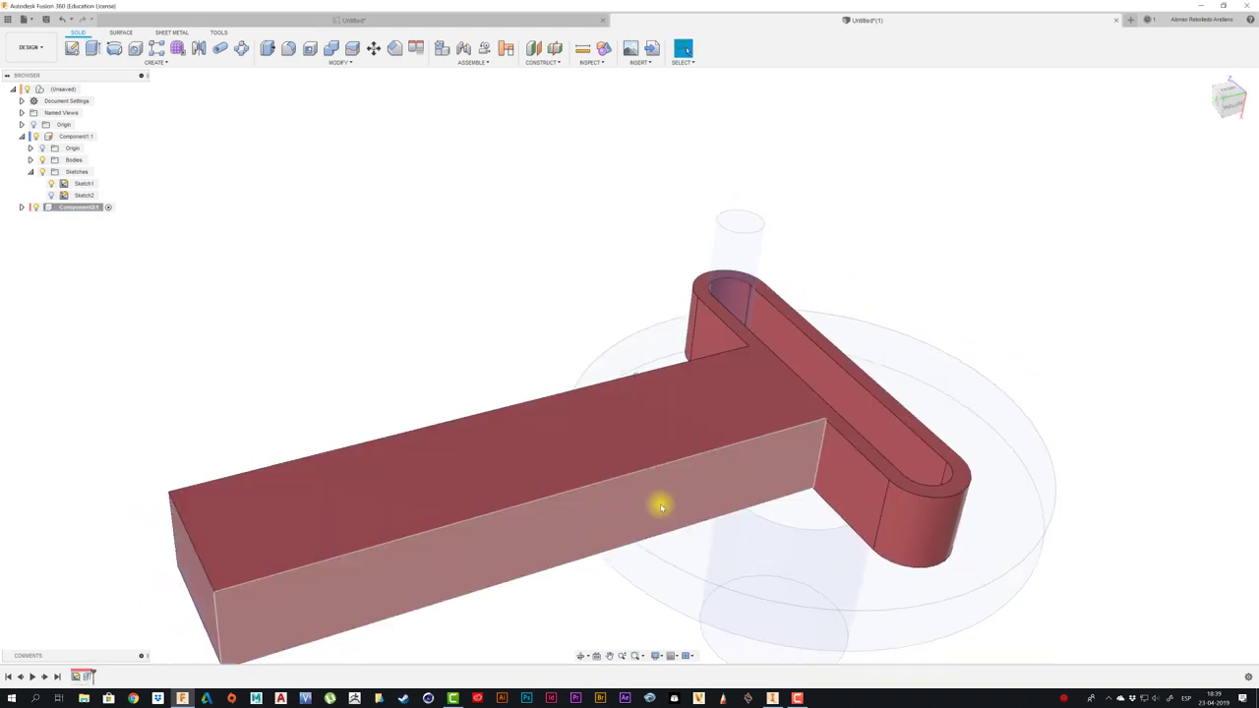
- Activate the root assembly and orbit to see the T-slider against the blue disc
left_click(87, 89)
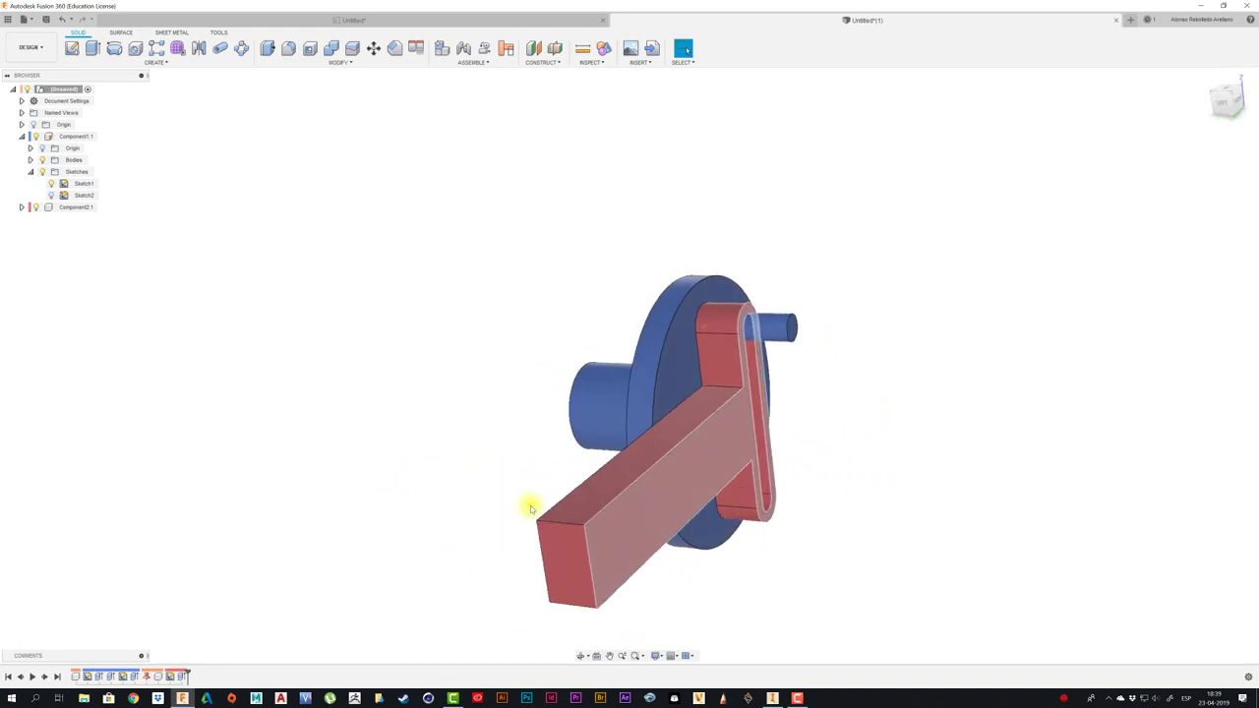
mouse_move(529, 508)
middle_mouse_down("shift")
mouse_move(739, 494)
mouse_move(618, 521)
middle_mouse_up("shift")
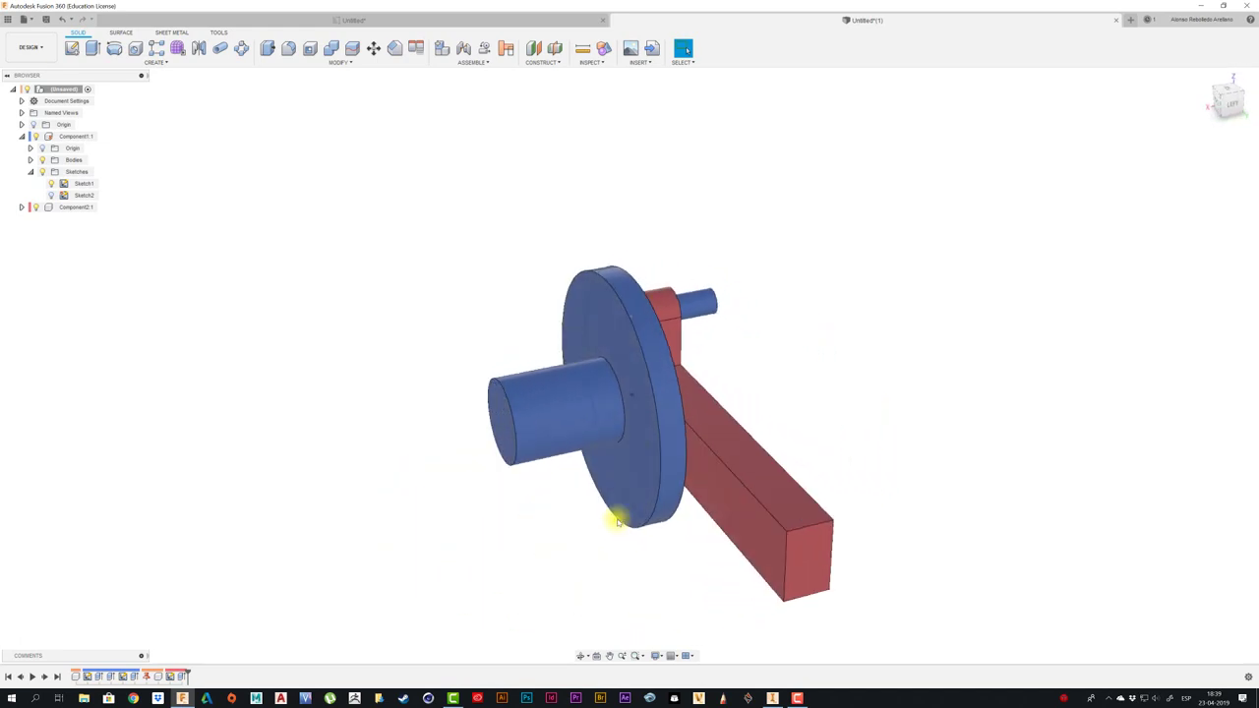
- Create a new component and start a sketch on the disc's flat face
right_click(79, 88)
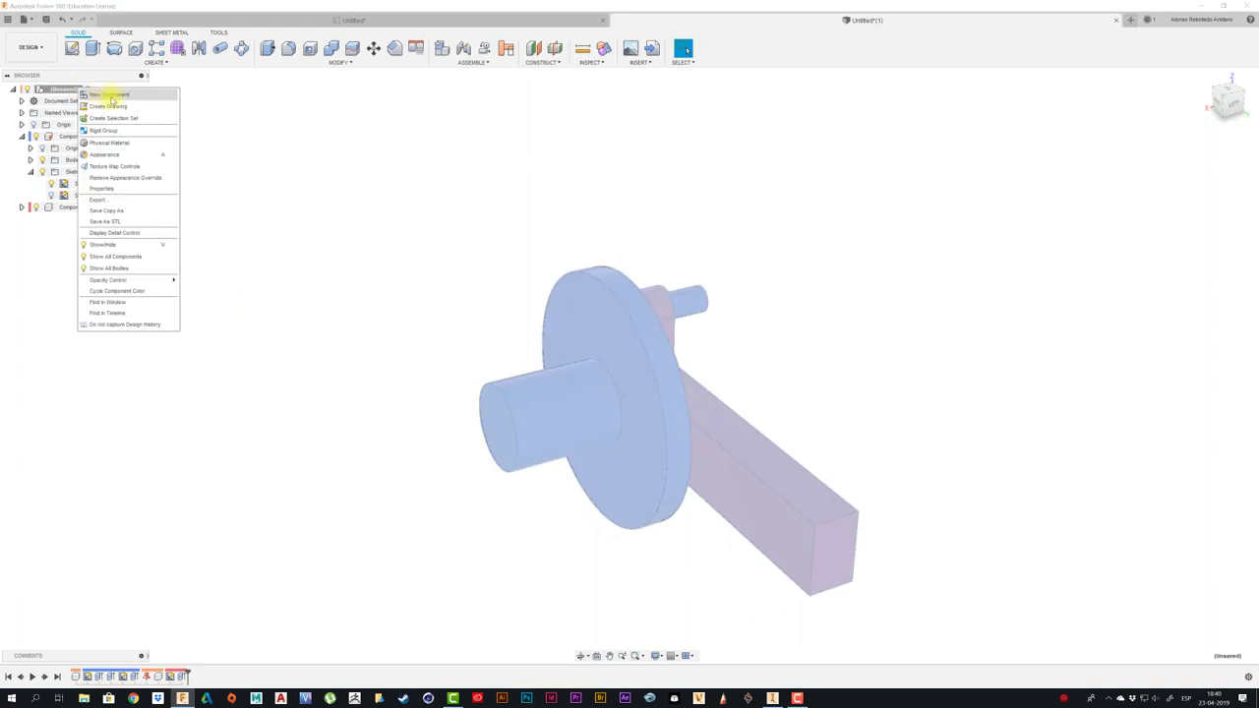
left_click(110, 94)
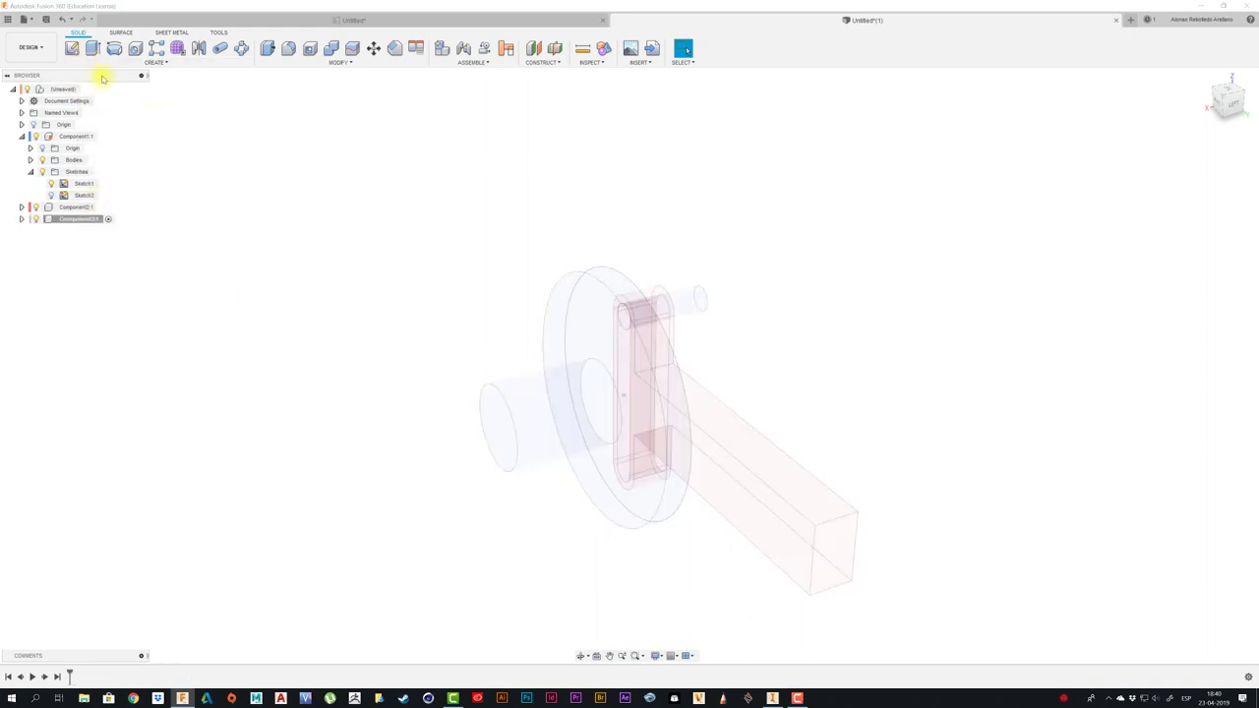
left_click(72, 48)
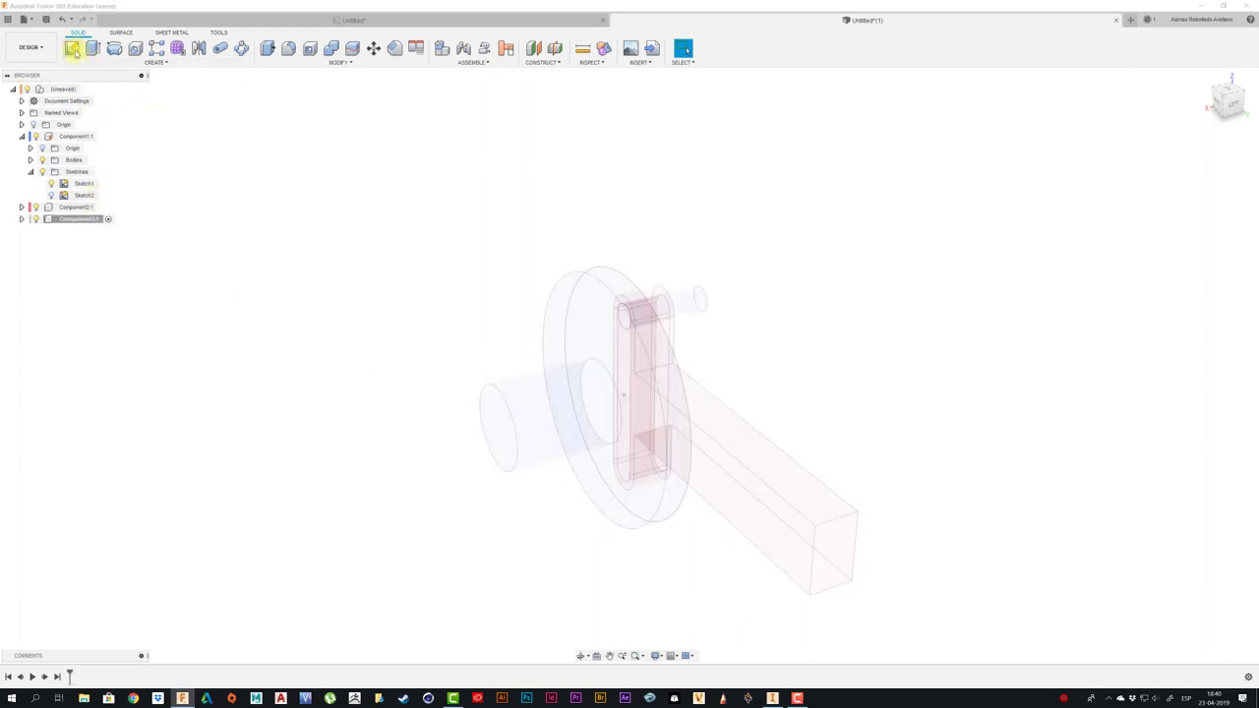
left_click(561, 324)
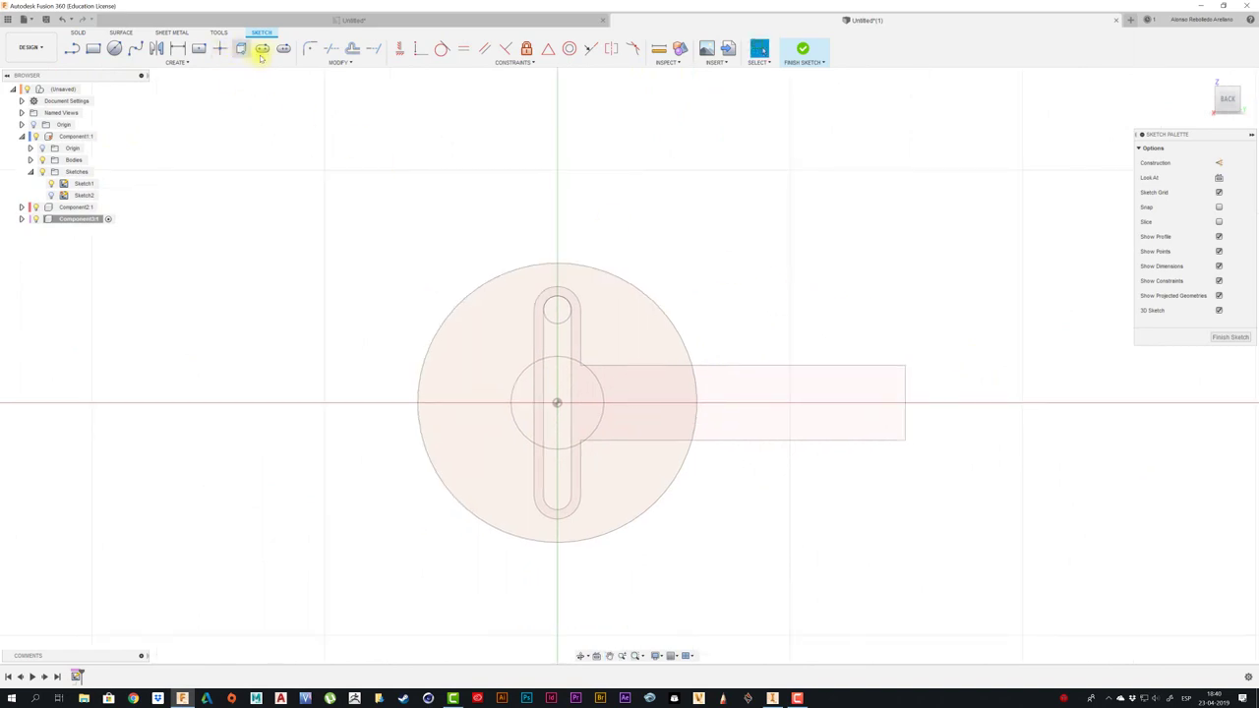
- Draw a slot from the disc centre to past the arm, redoing it with another slot type
left_click(556, 403)
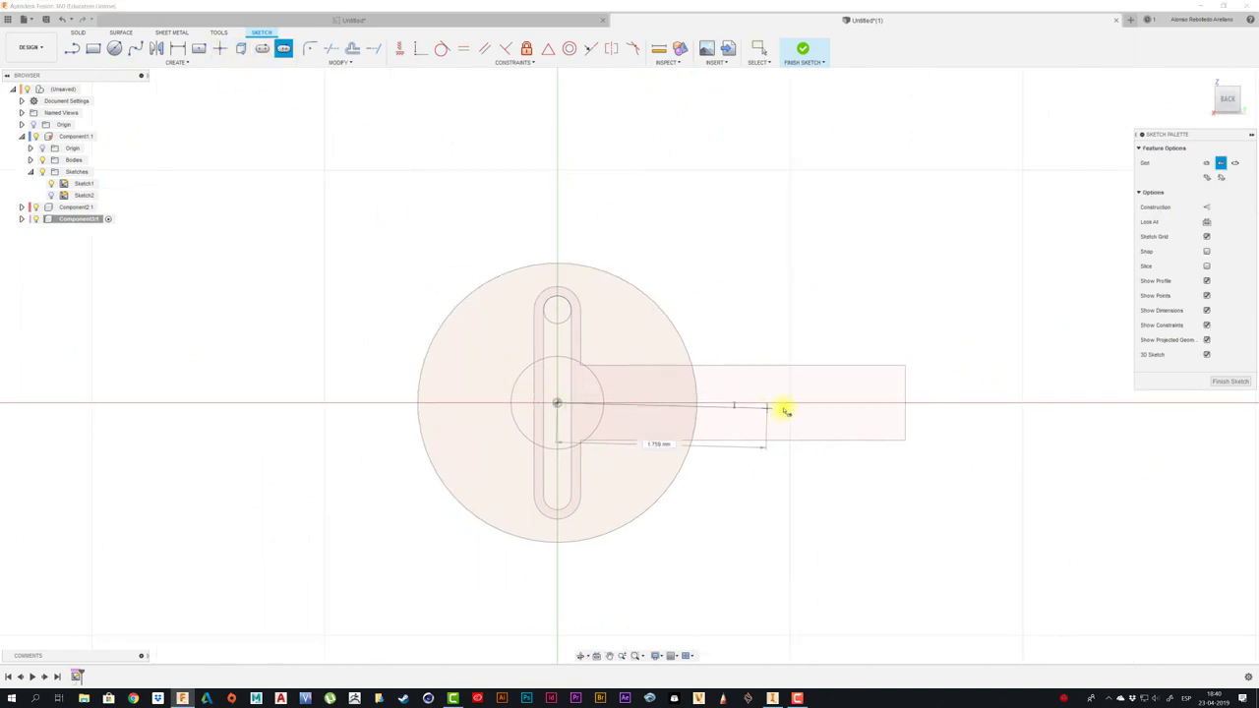
left_click(867, 403)
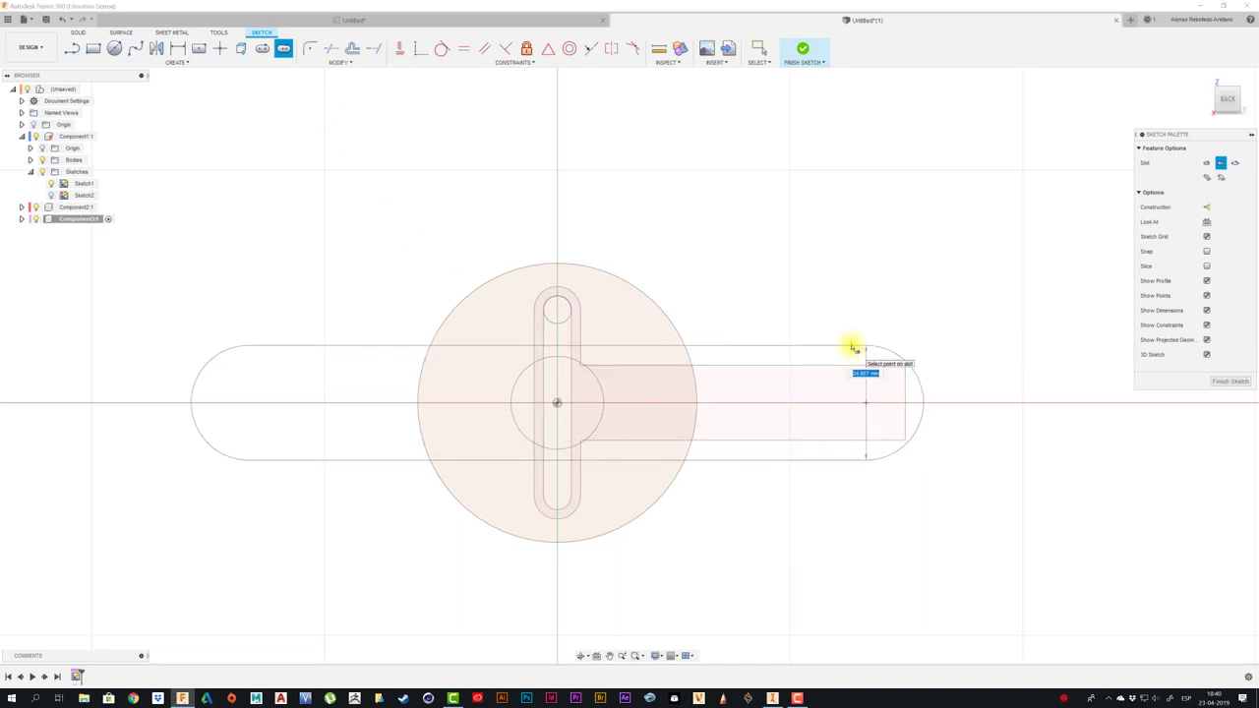
key("Escape")
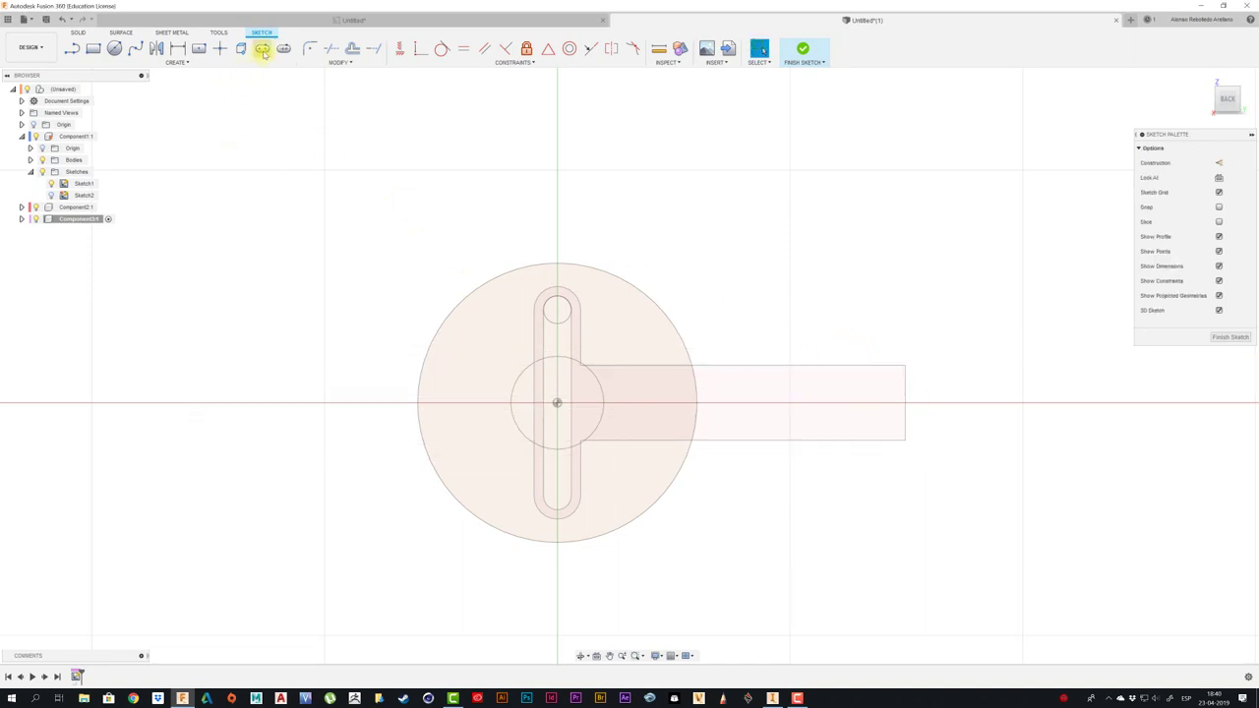
left_click(263, 49)
left_click(558, 403)
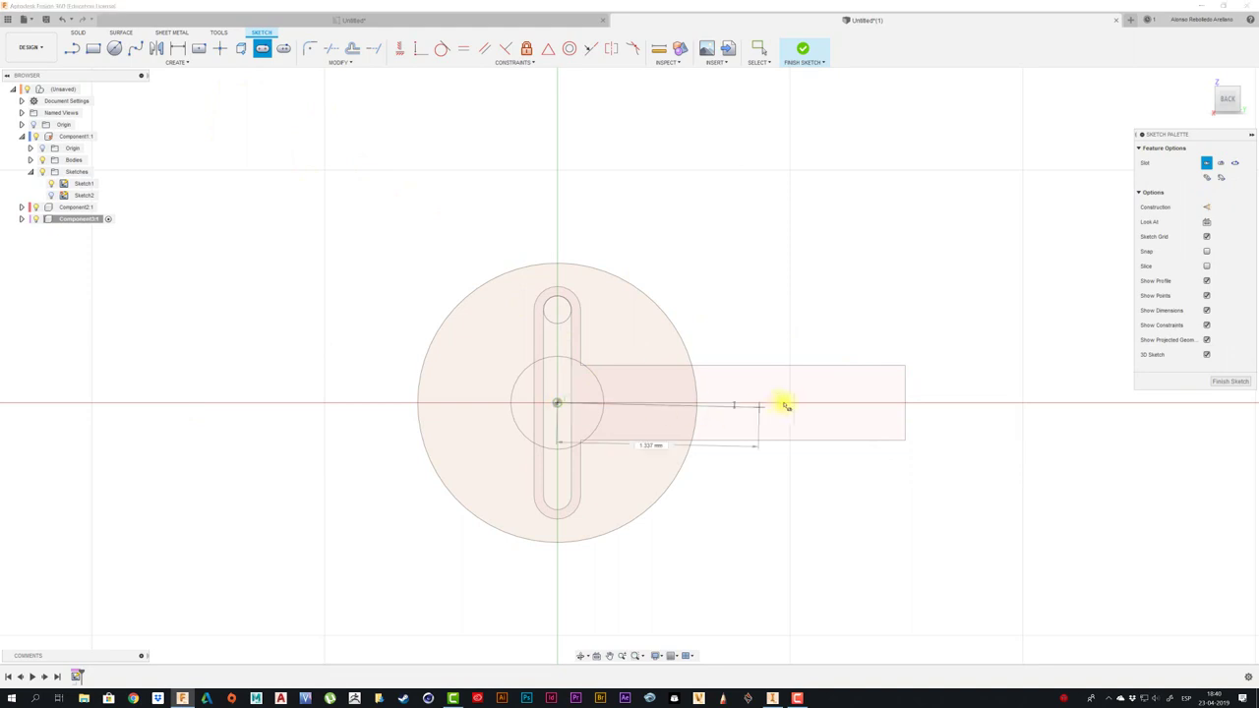
left_click(863, 401)
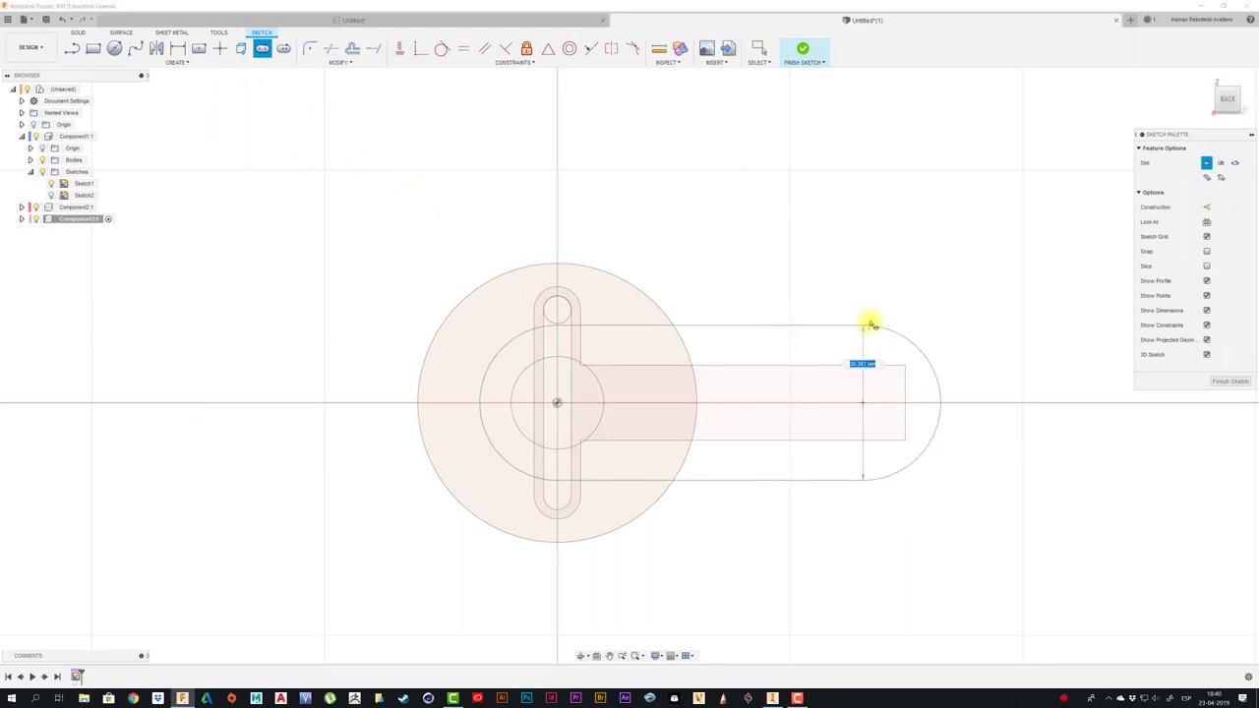
left_click(869, 319)
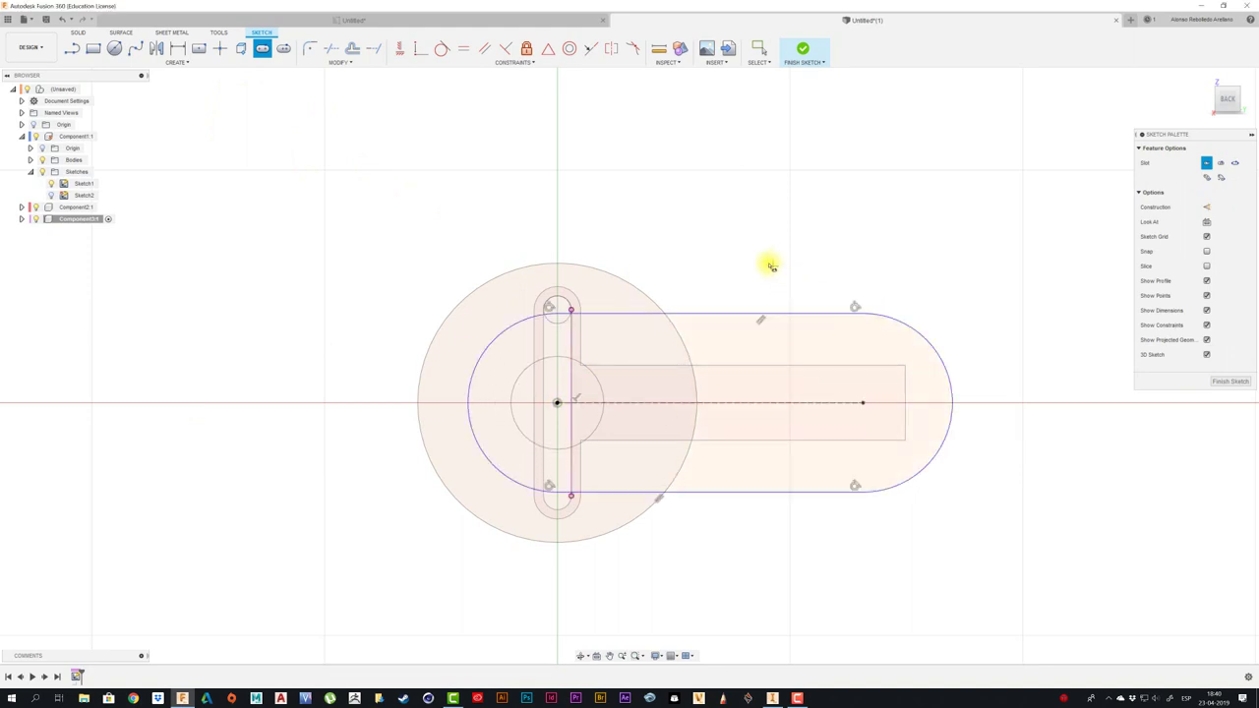
- Extrude the slot face and the ring around the hole about 17 mm thick
key("e")
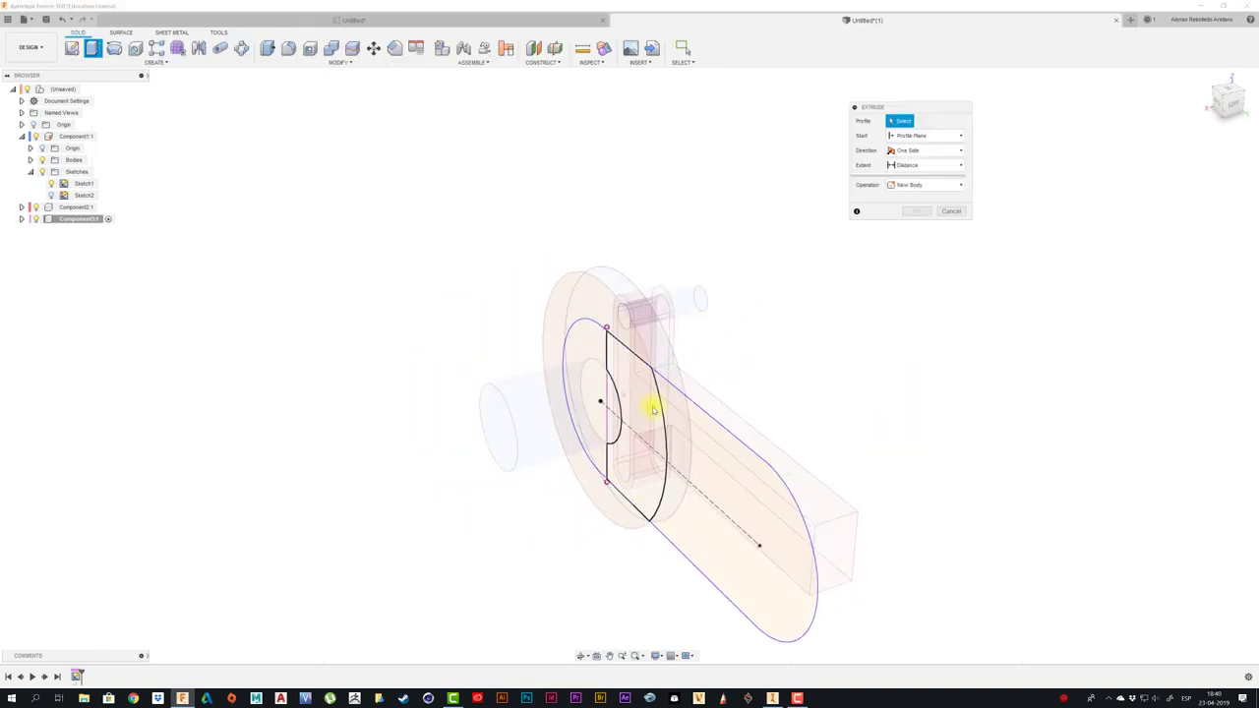
left_click(682, 433)
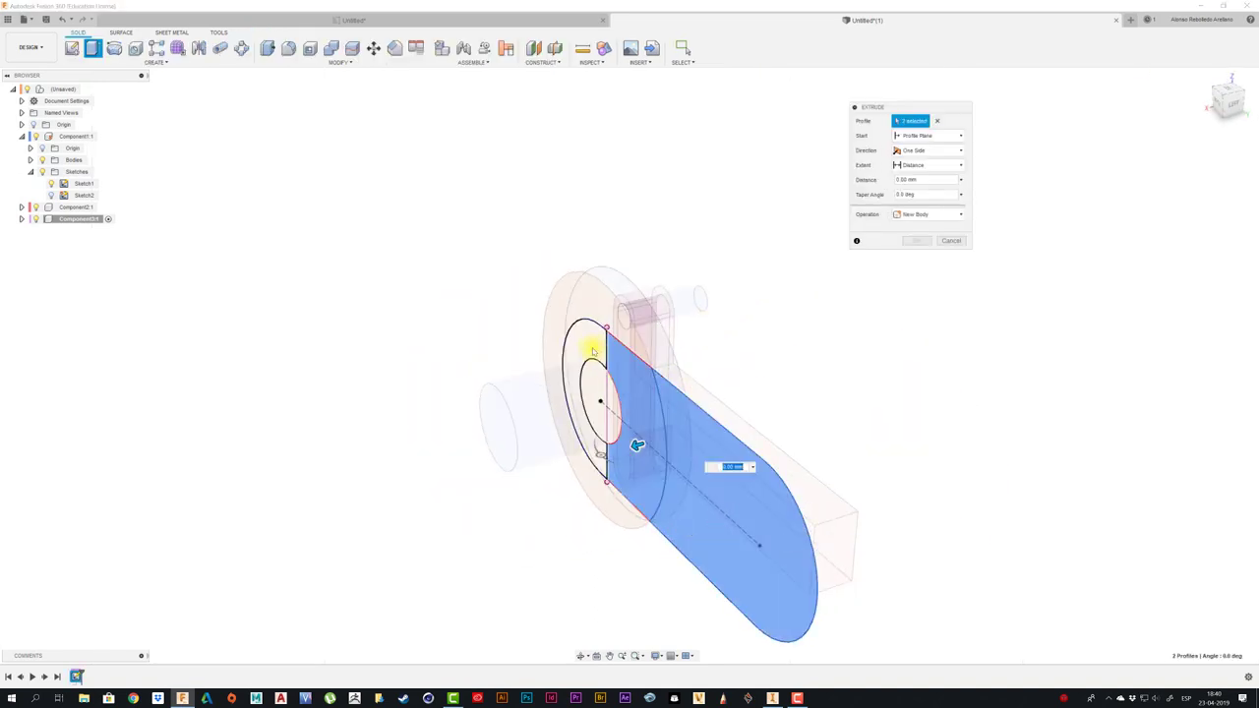
left_click(598, 414)
left_click_drag(570, 385, 492, 404)
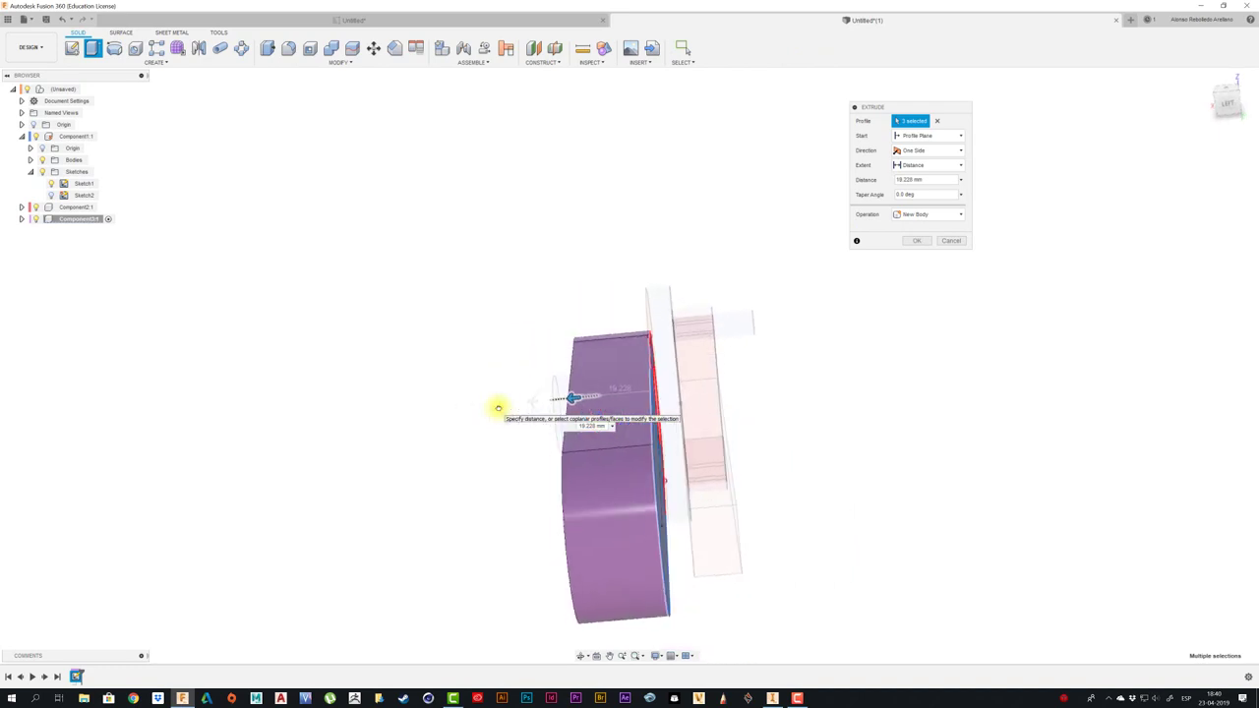
mouse_move(493, 405)
left_mouse_down()
mouse_move(576, 401)
mouse_move(566, 417)
left_mouse_up()
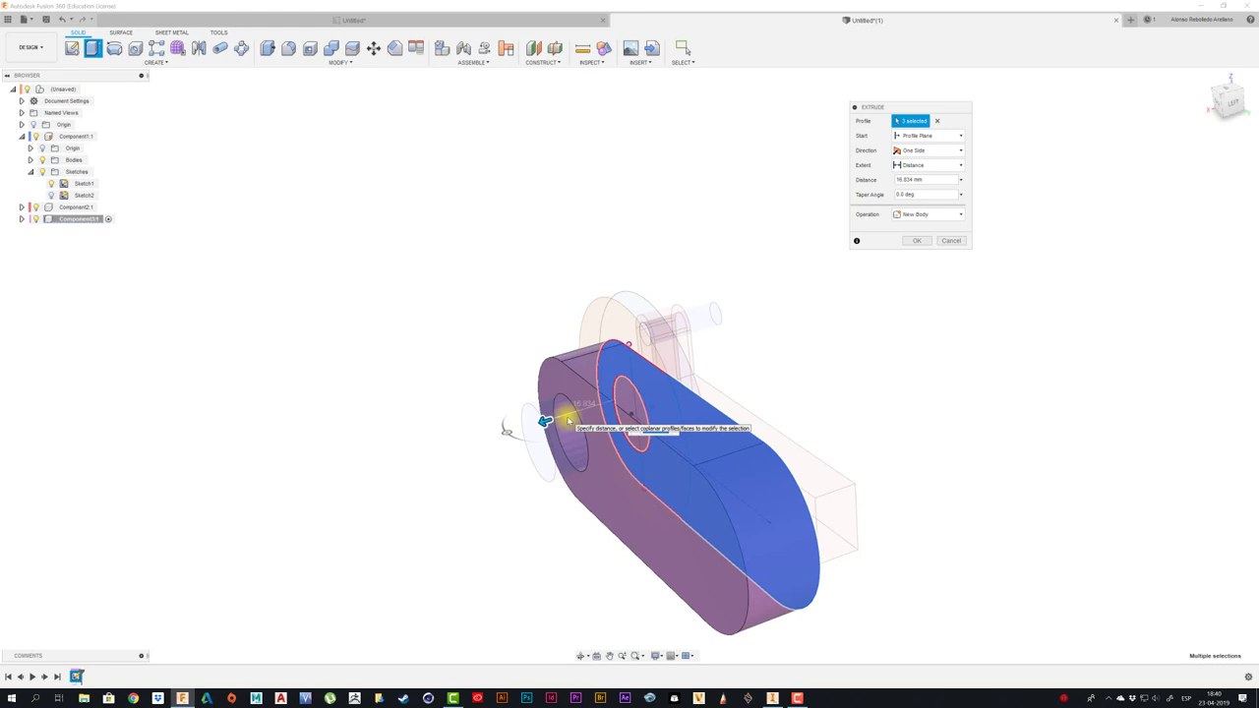
left_click(914, 244)
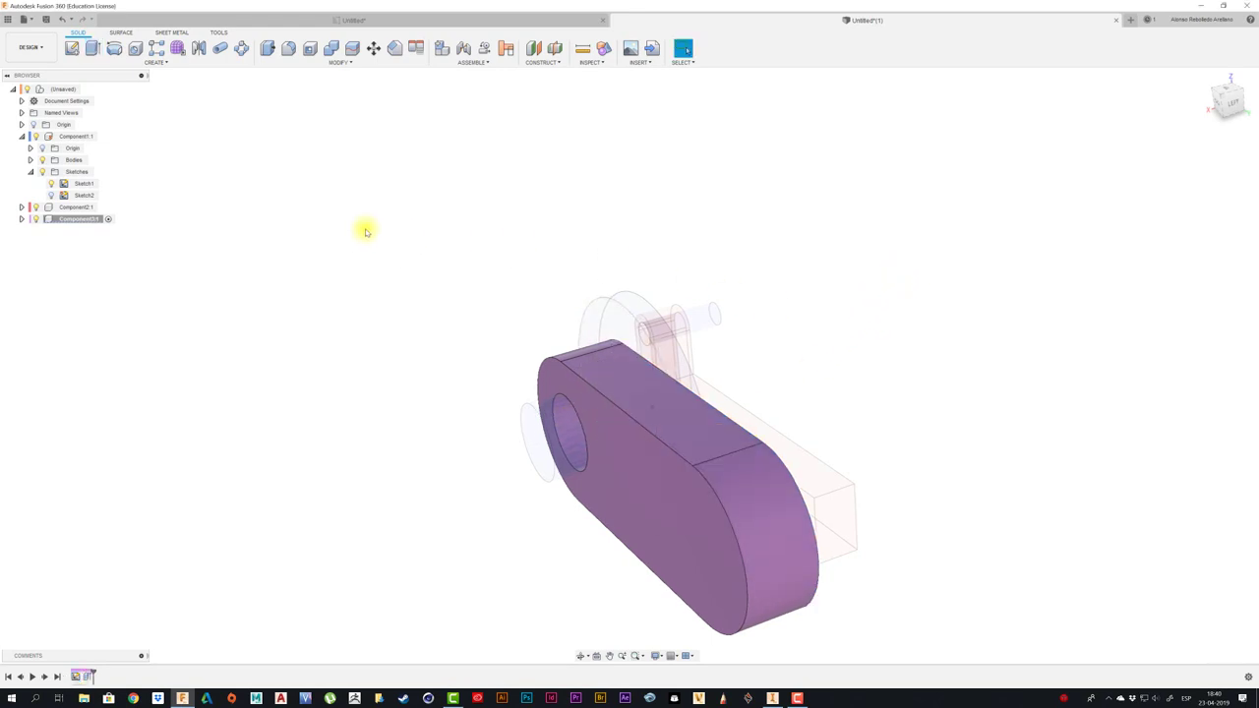
- Activate Component3:1 and start a sketch on the guide block's face
left_click(86, 90)
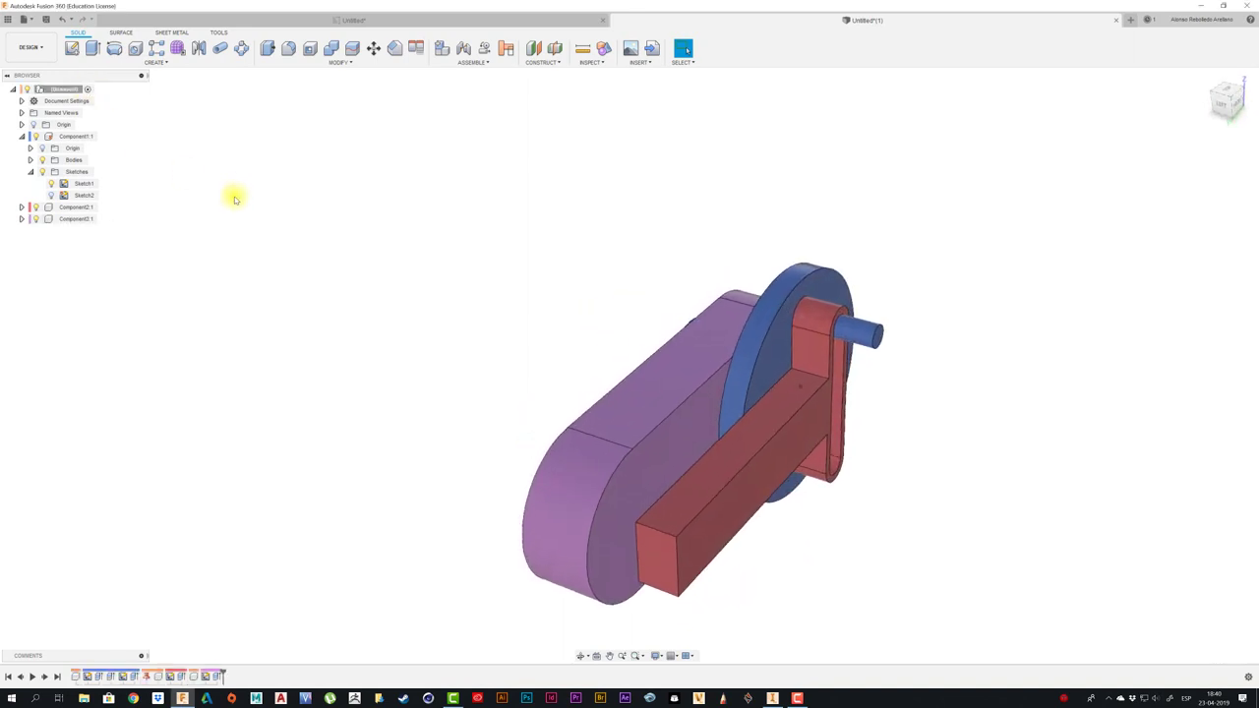
mouse_move(724, 454)
middle_mouse_down("shift")
mouse_move(702, 444)
mouse_move(722, 438)
mouse_move(698, 478)
middle_mouse_up("shift")
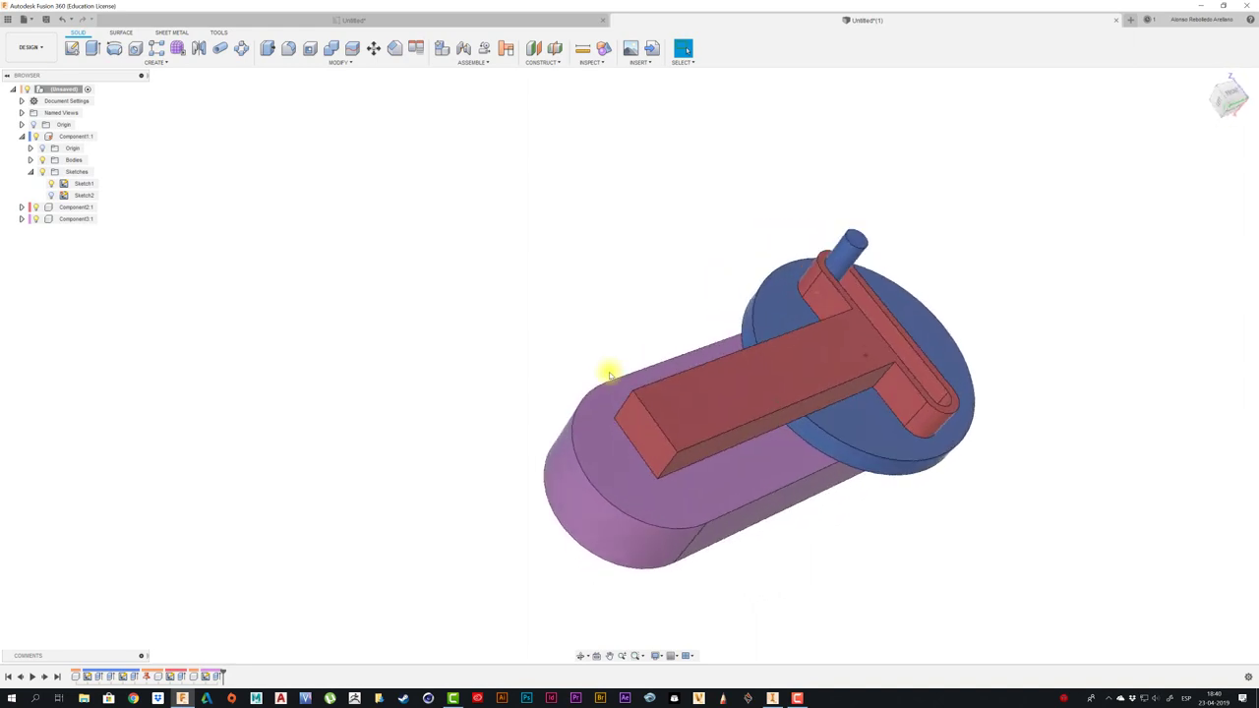
double_click(83, 218)
left_click(103, 218)
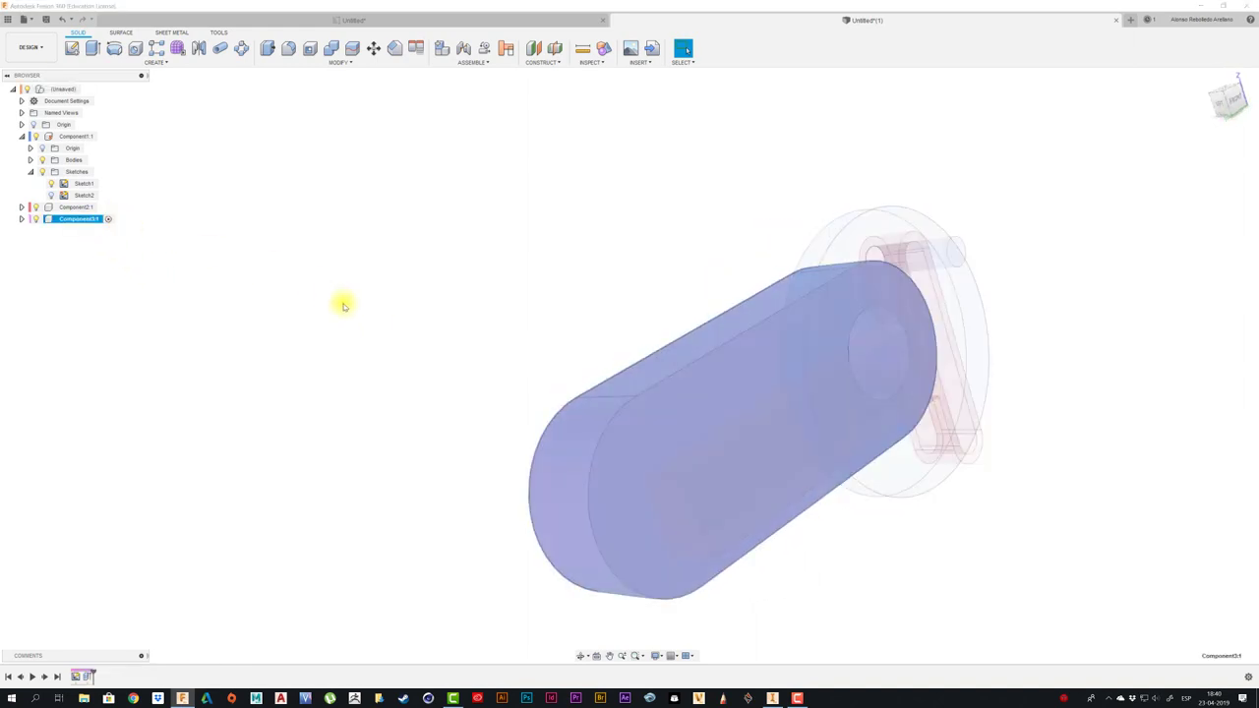
left_click(72, 48)
left_click(652, 404)
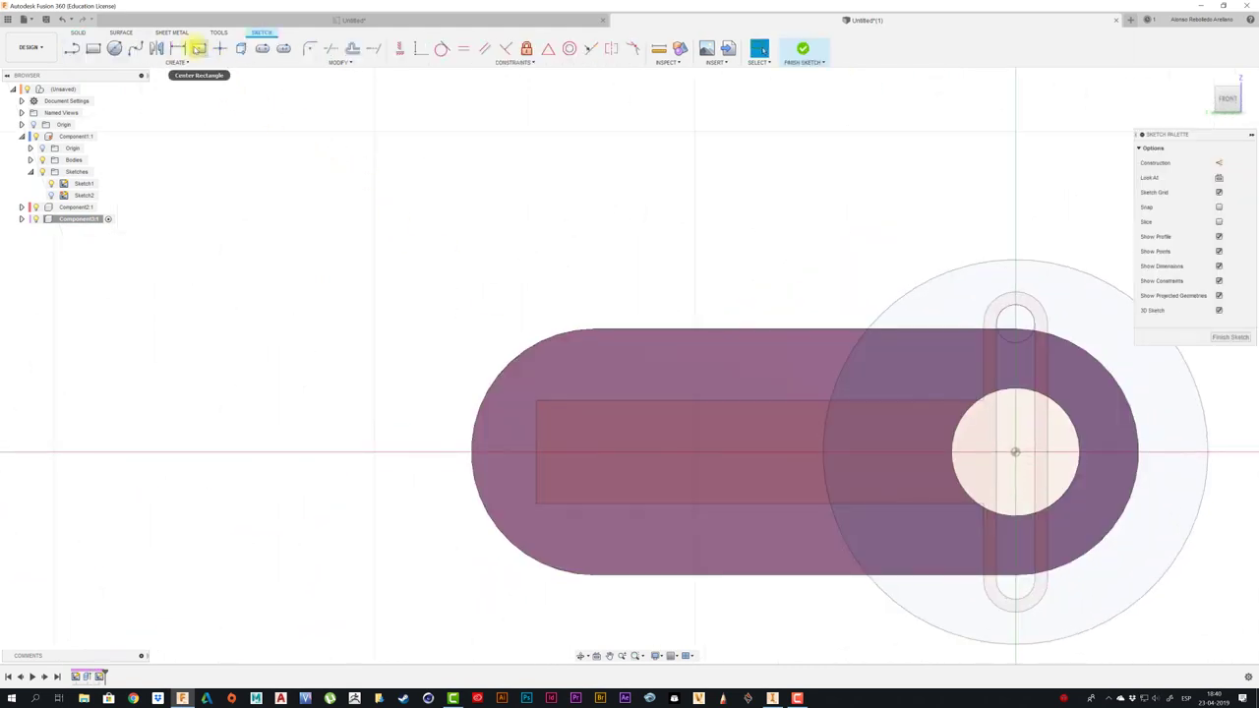
- Draw a 2-point rectangle spanning the guide block's width, replacing the abandoned centre rectangle
left_click(197, 48)
left_click(620, 330)
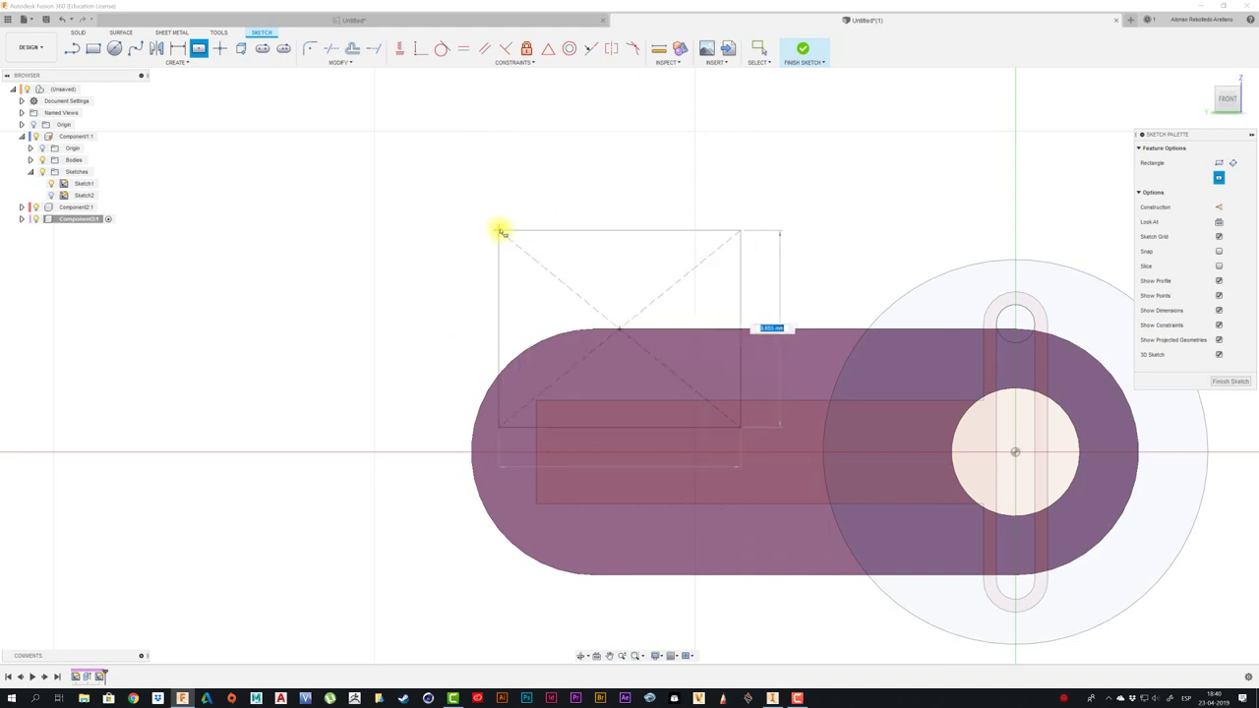
key("Escape")
left_click(92, 48)
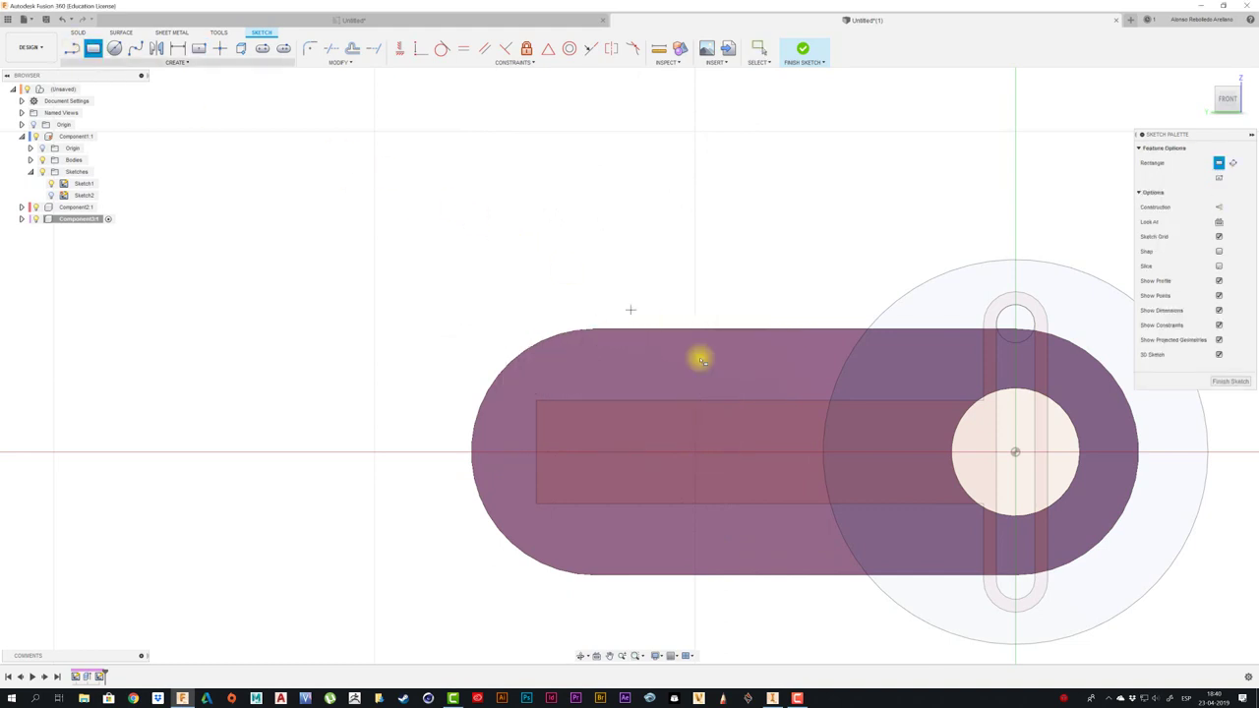
left_click(617, 330)
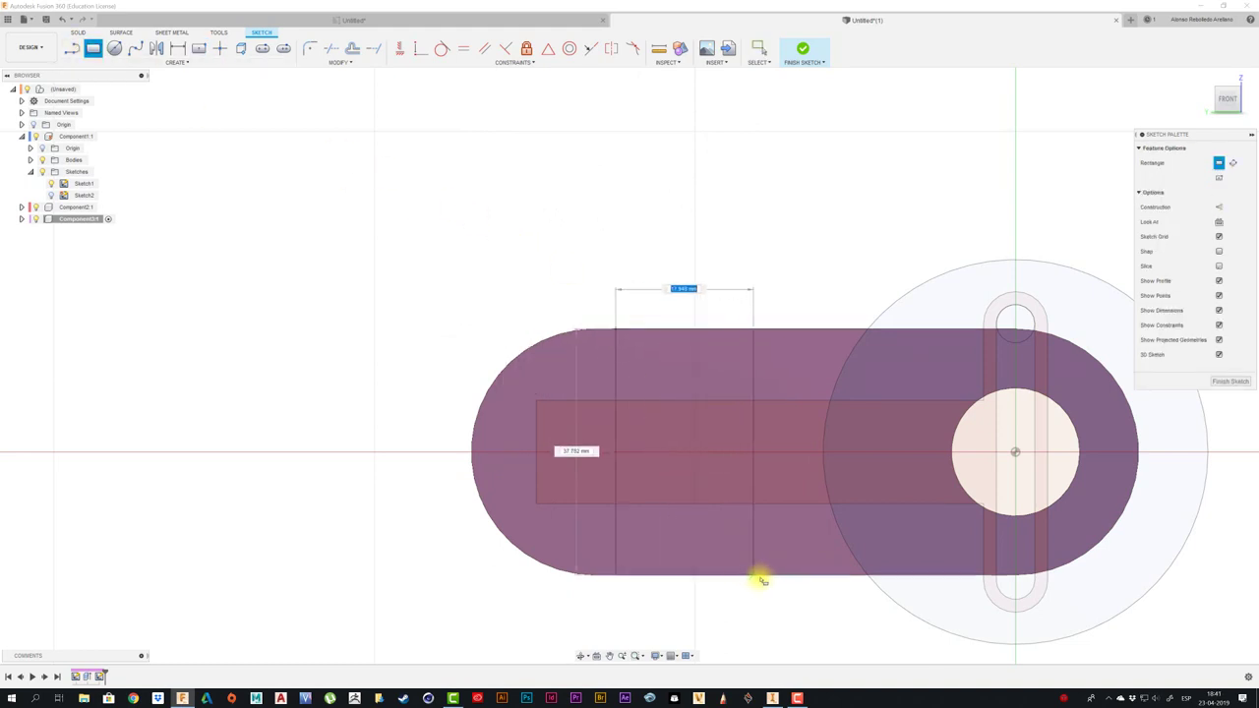
left_click(798, 579)
key("e")
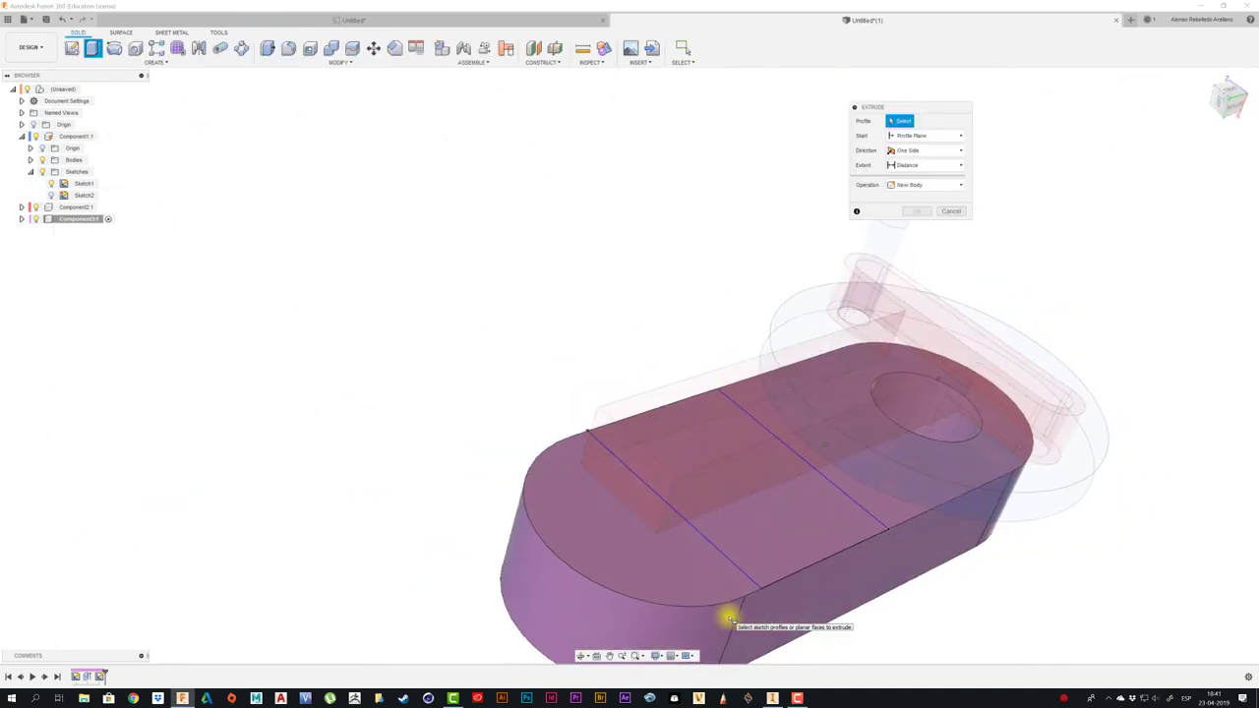
- Extrude the rectangle profile about 11 mm, joining it across the guide block's middle
left_click(757, 523)
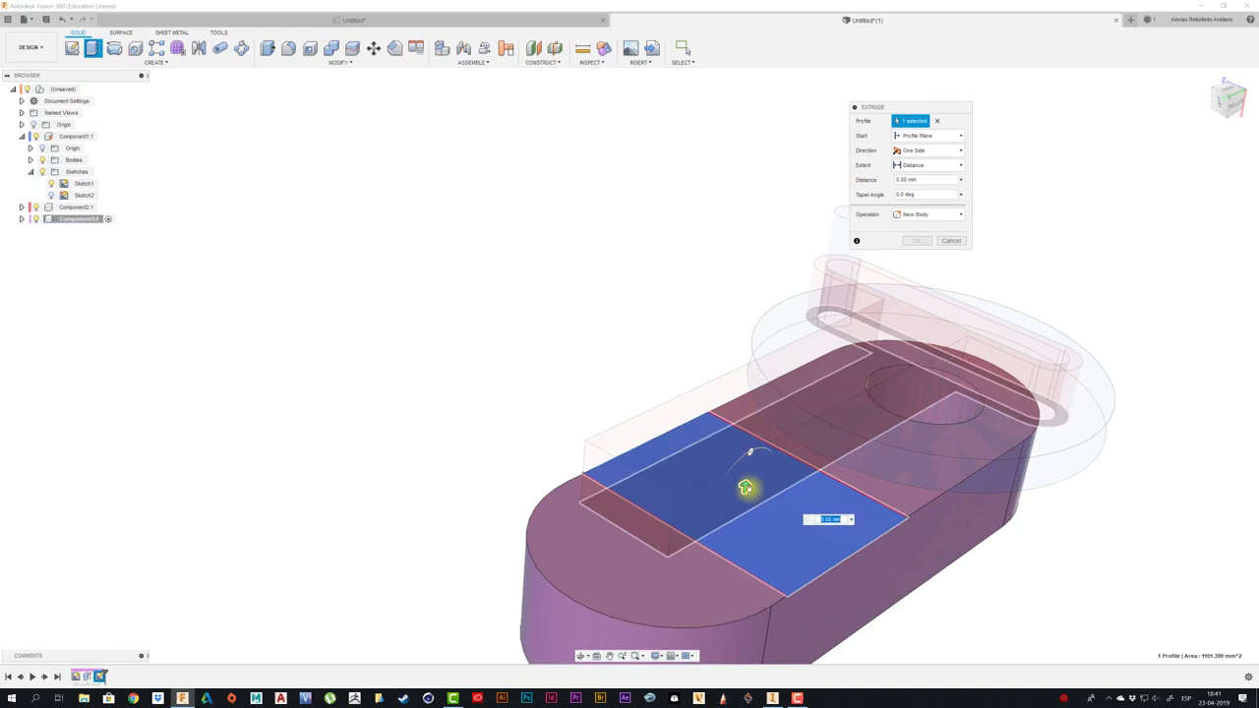
left_click_drag(747, 485, 762, 470)
middle_click_drag(762, 470, 809, 343, "shift")
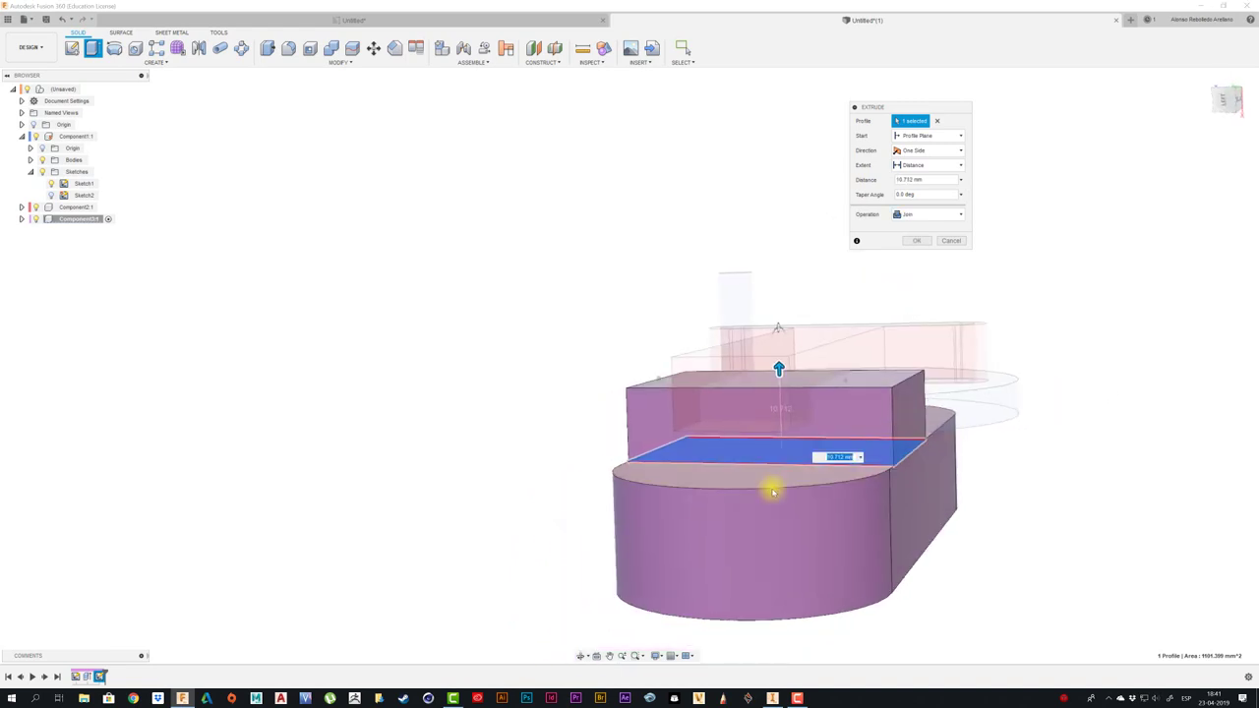
left_click_drag(810, 343, 806, 301)
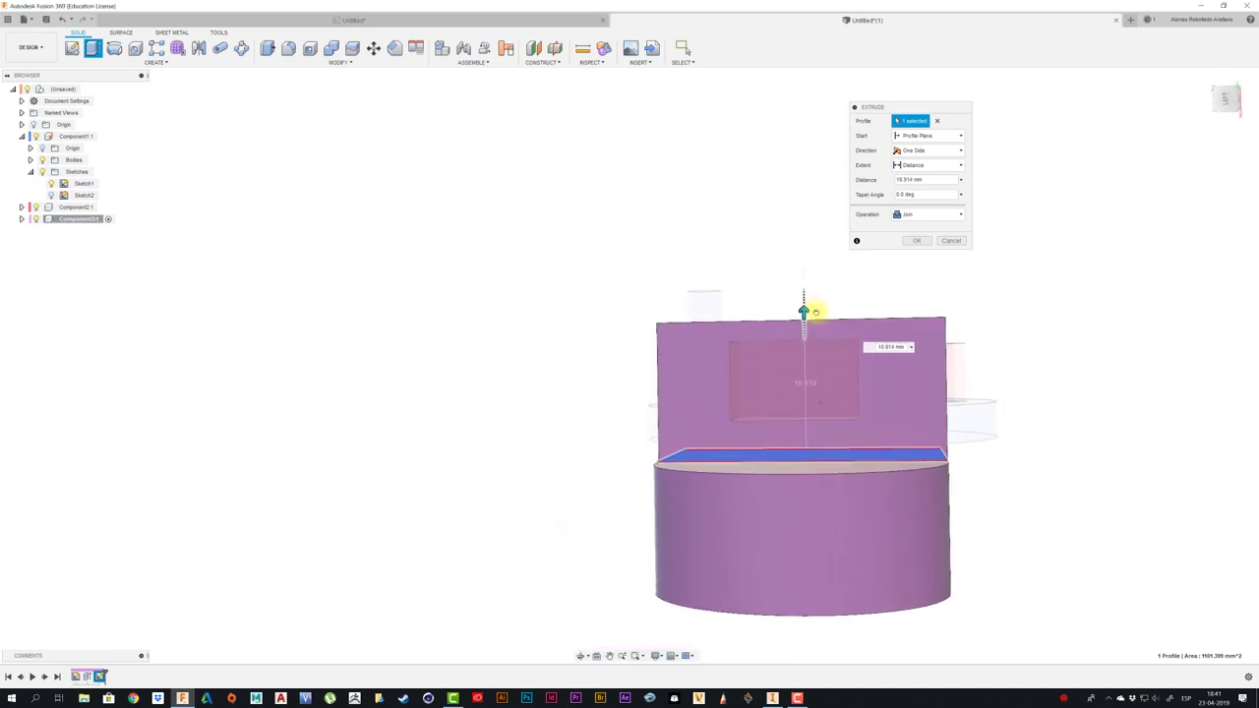
mouse_move(806, 301)
middle_mouse_down("shift")
mouse_move(838, 453)
mouse_move(888, 345)
middle_mouse_up("shift")
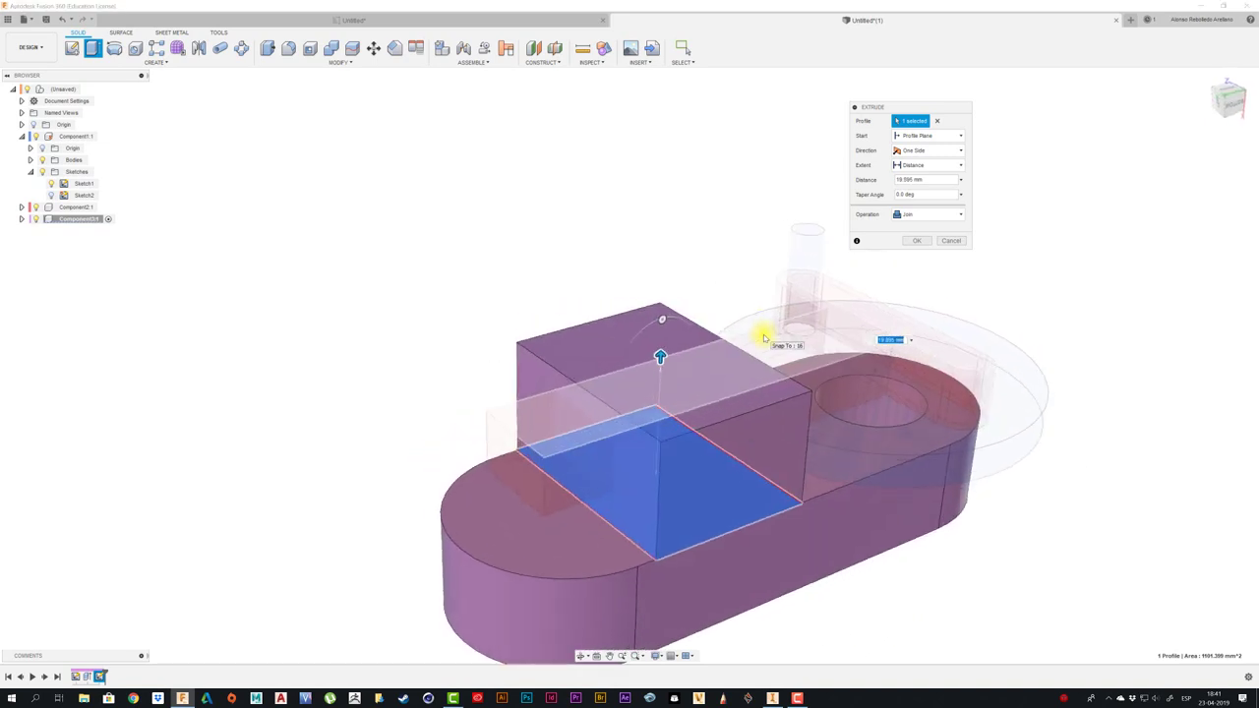
middle_click_drag(764, 339, 760, 311, "shift")
left_click_drag(763, 306, 756, 401)
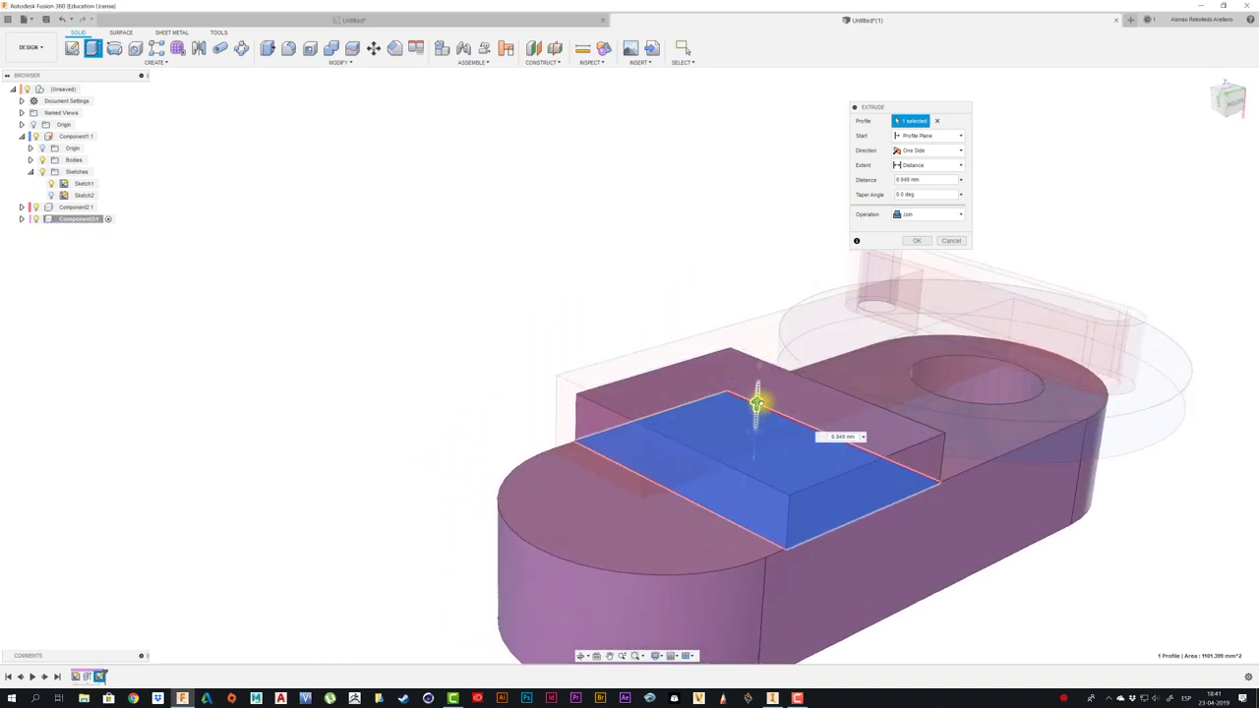
middle_click_drag(758, 400, 681, 435, "shift")
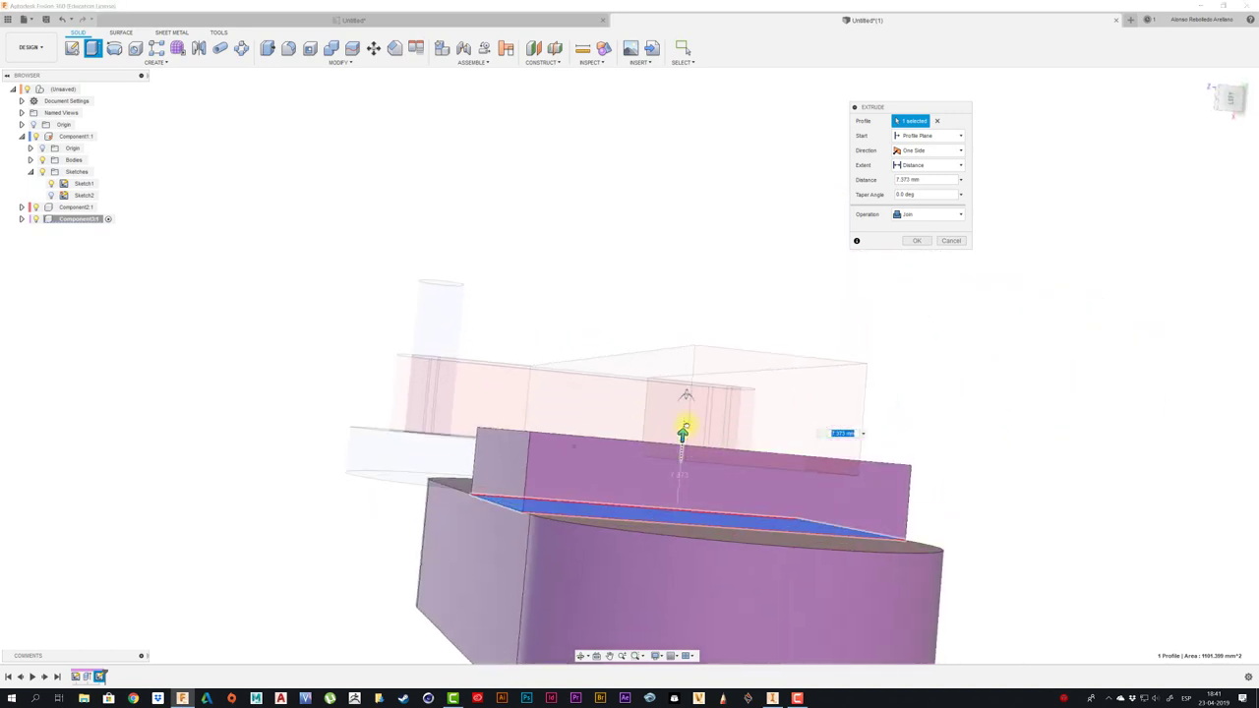
left_click_drag(683, 430, 683, 399)
middle_click_drag(989, 348, 947, 236, "shift")
left_click(916, 240)
- Combine-cut the red T-slider from the purple guide block with Keep Tools on
scroll(405, 275, "down", 3)
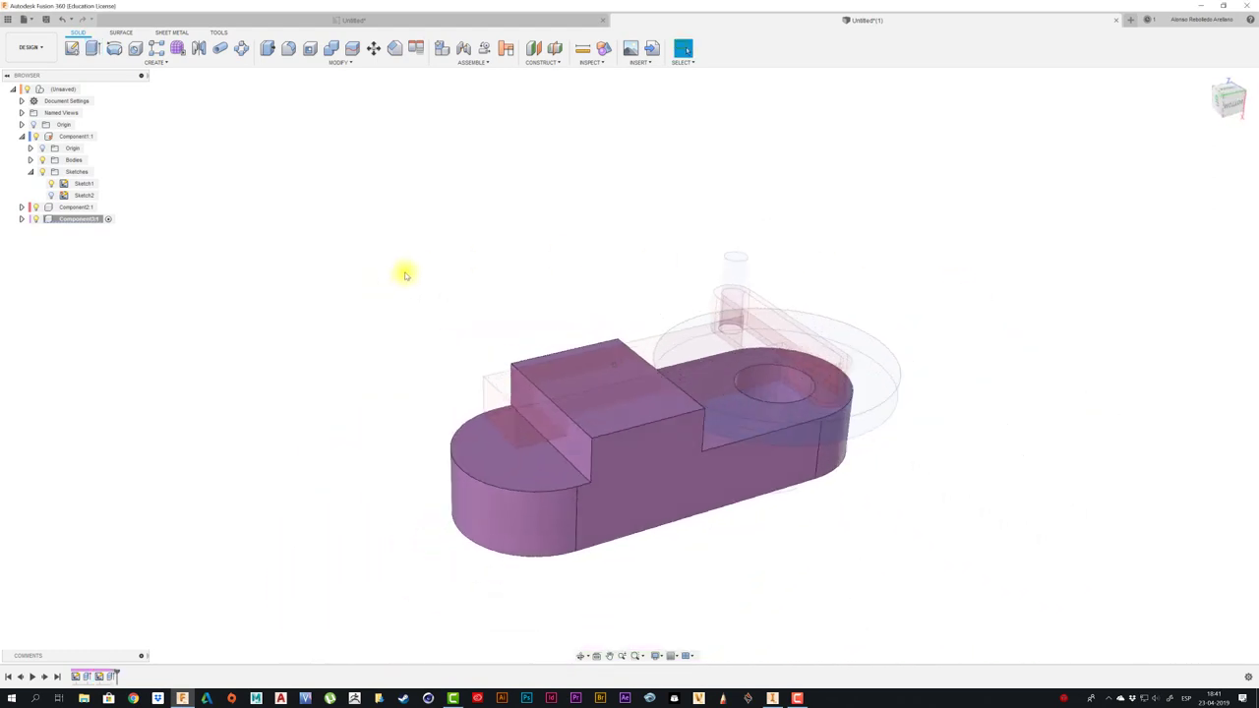
middle_click_drag(405, 275, 217, 150, "shift")
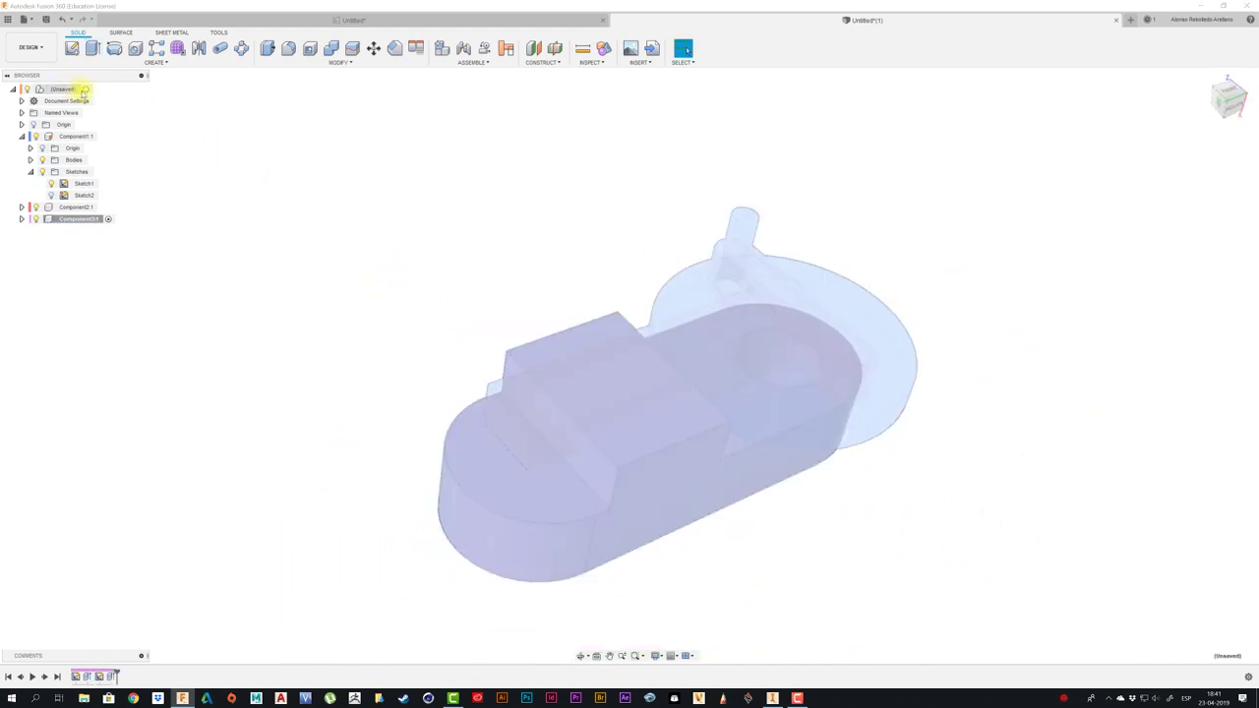
left_click(86, 89)
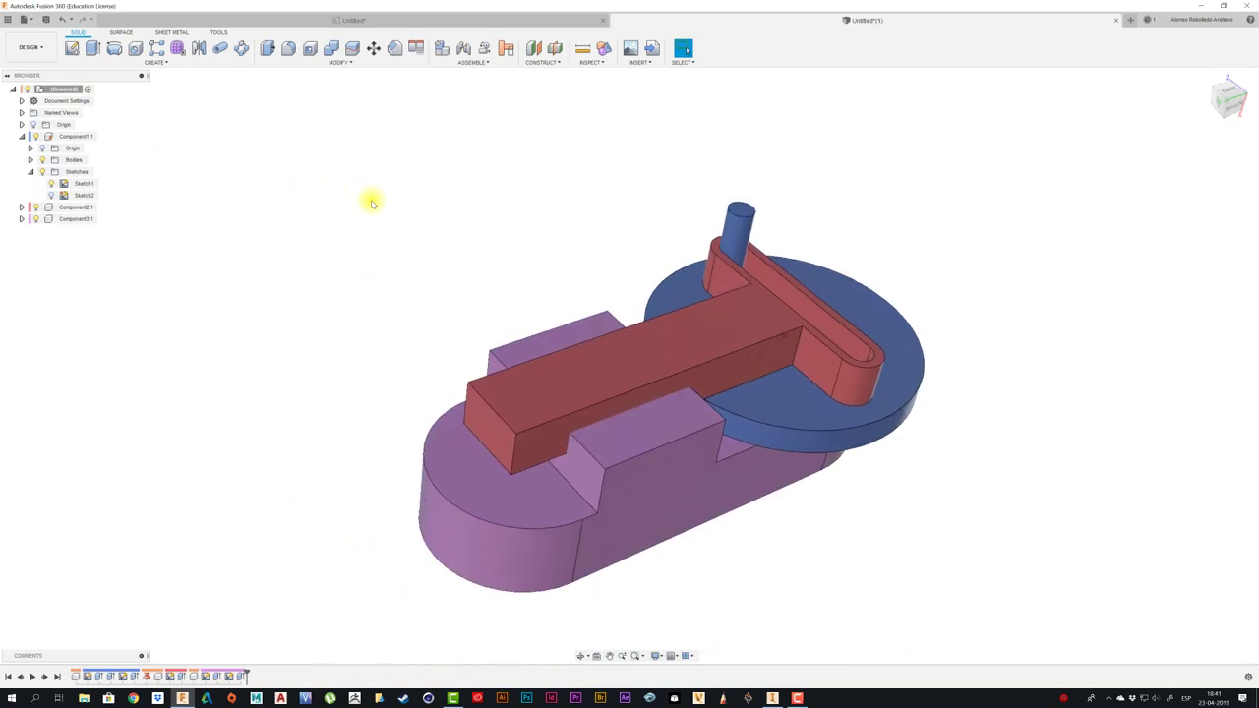
left_click_drag(534, 443, 593, 378)
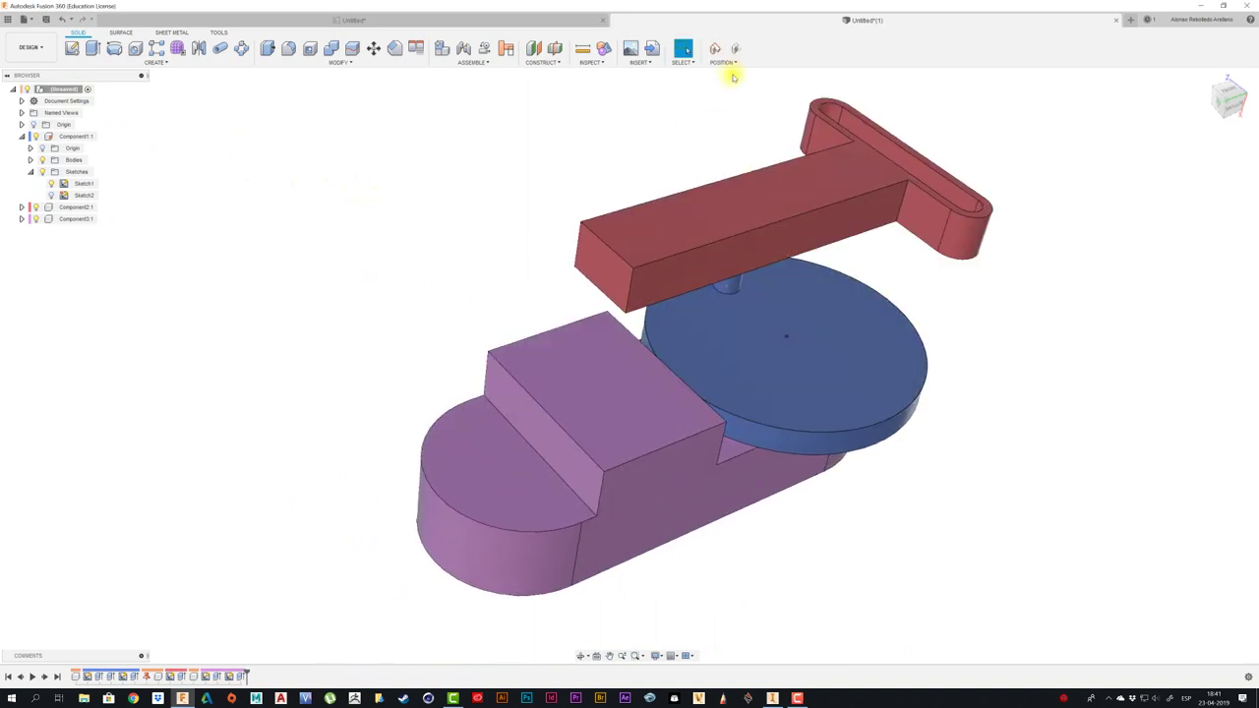
left_click(331, 49)
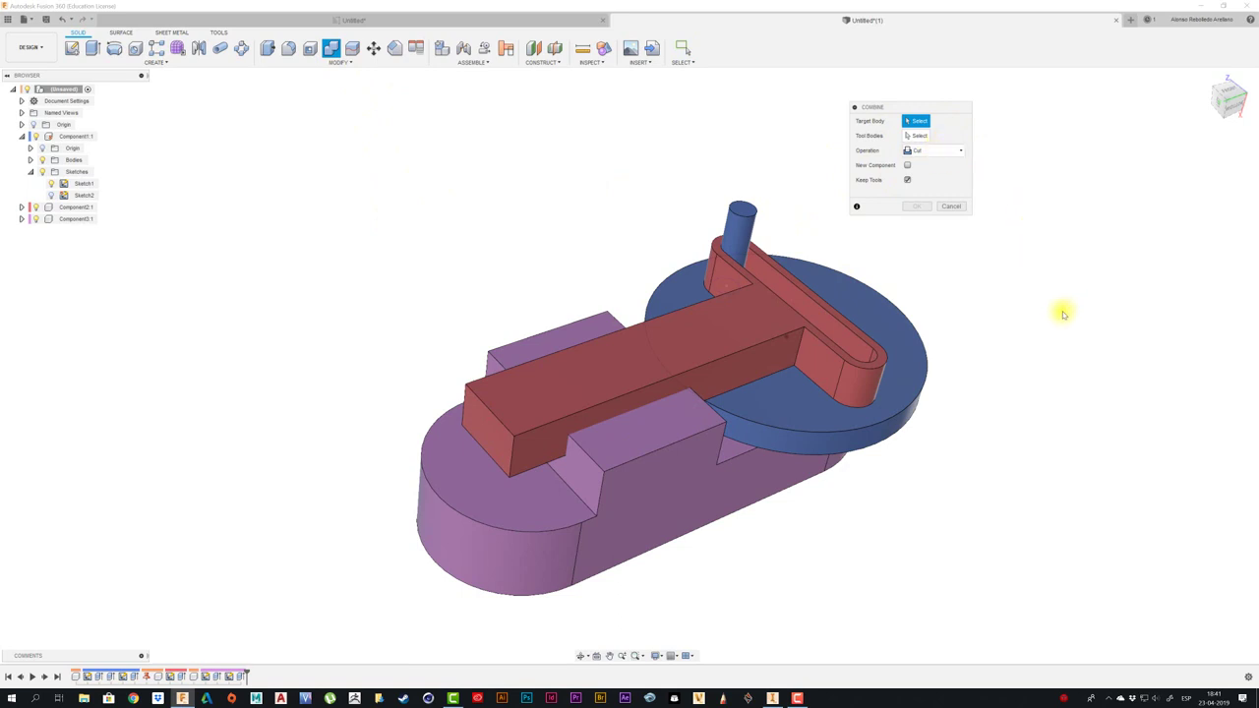
left_click(637, 480)
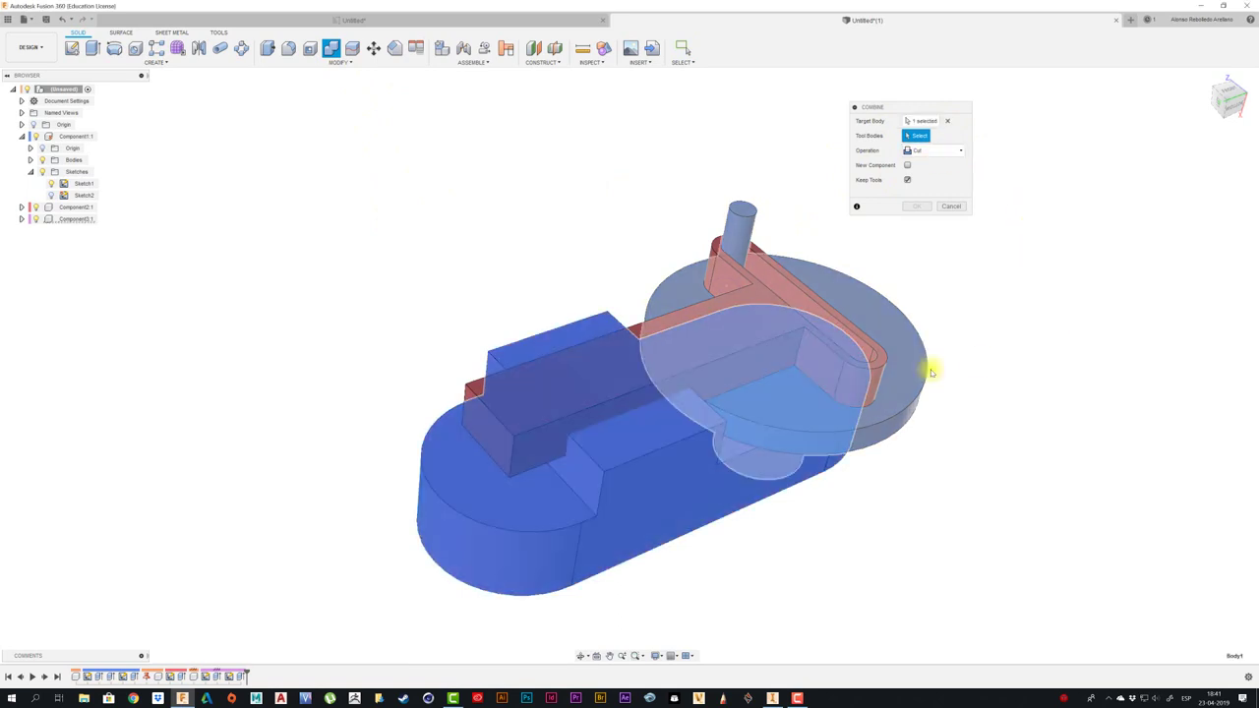
left_click(760, 285)
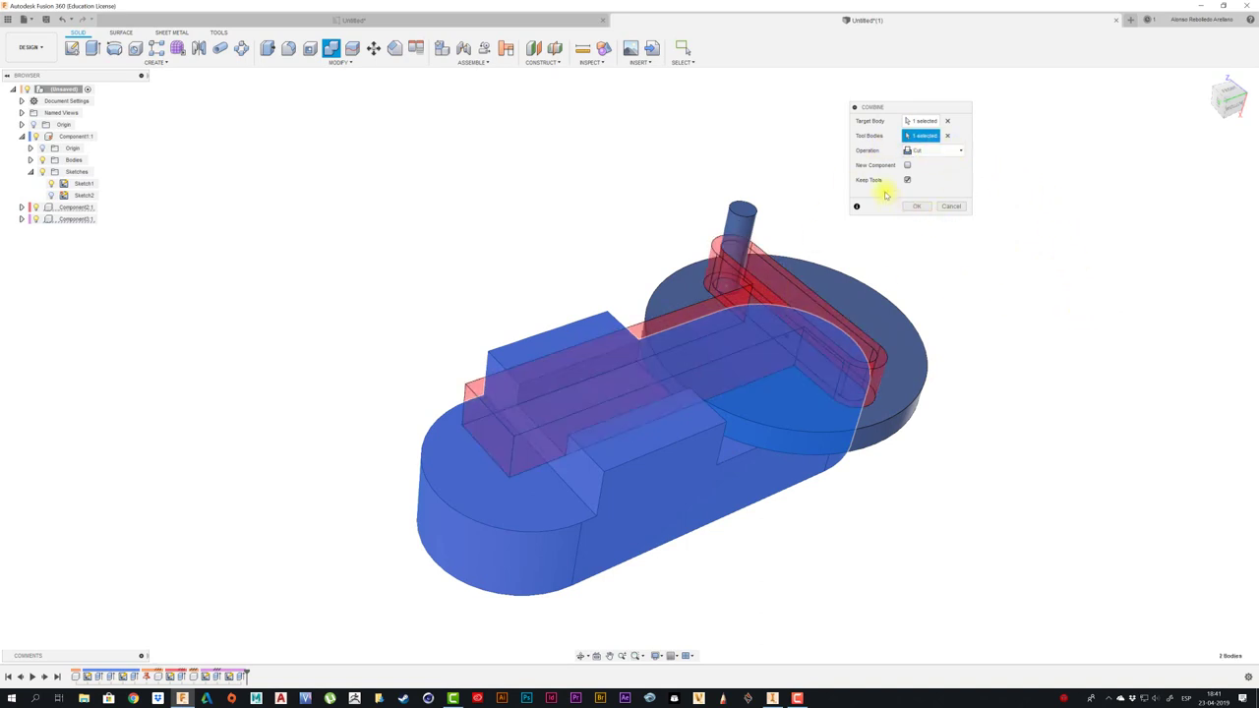
left_click(912, 207)
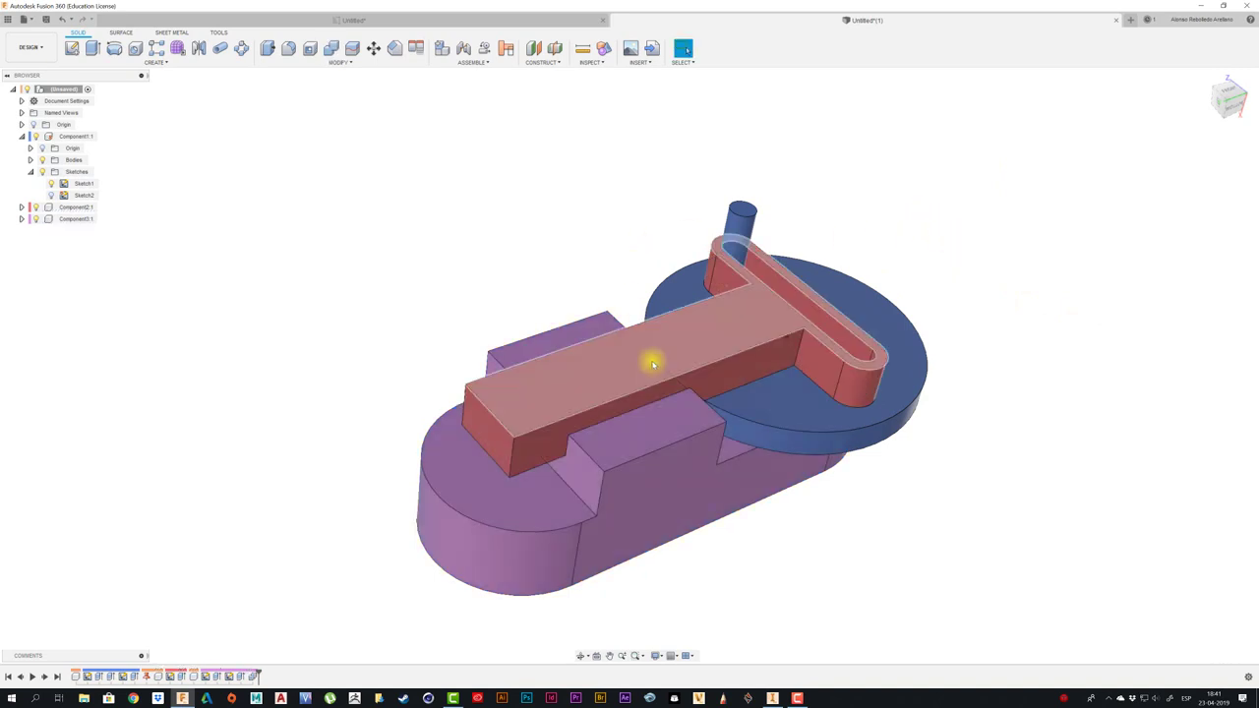
- Drag the T-slider aside to inspect the cut channel, then revert its position
left_click_drag(651, 360, 896, 239)
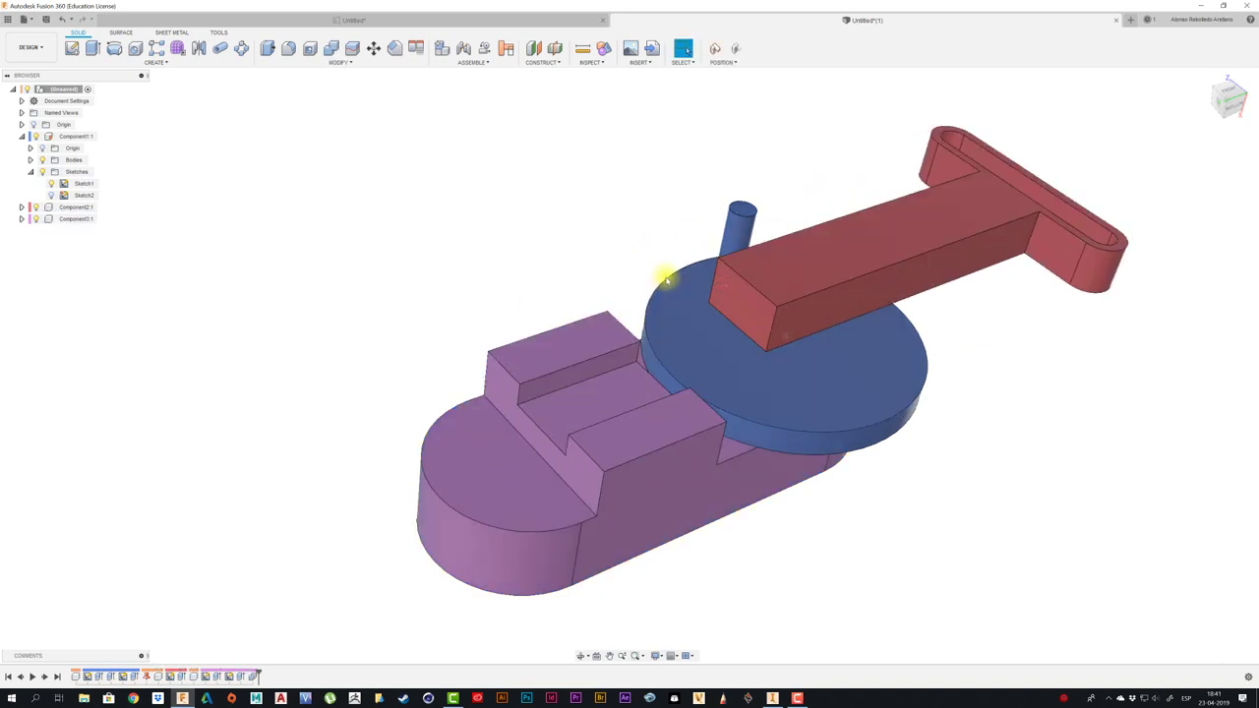
middle_click_drag(663, 277, 665, 280, "shift")
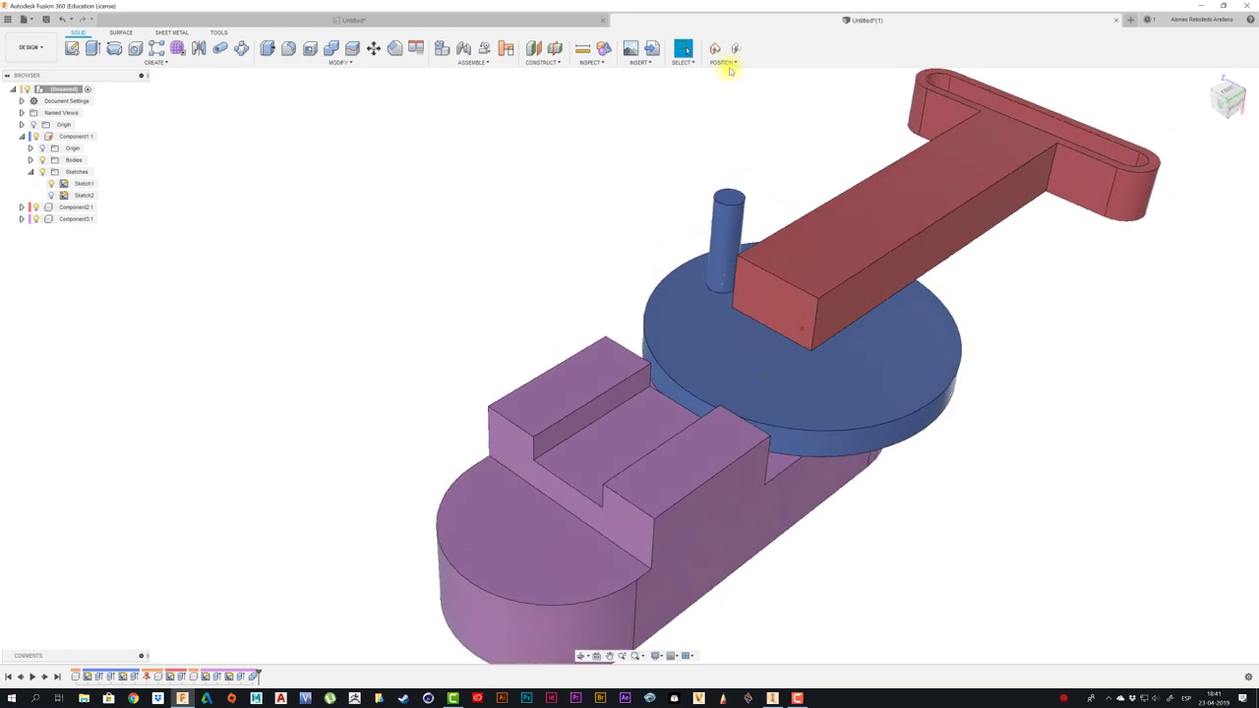
left_click(735, 48)
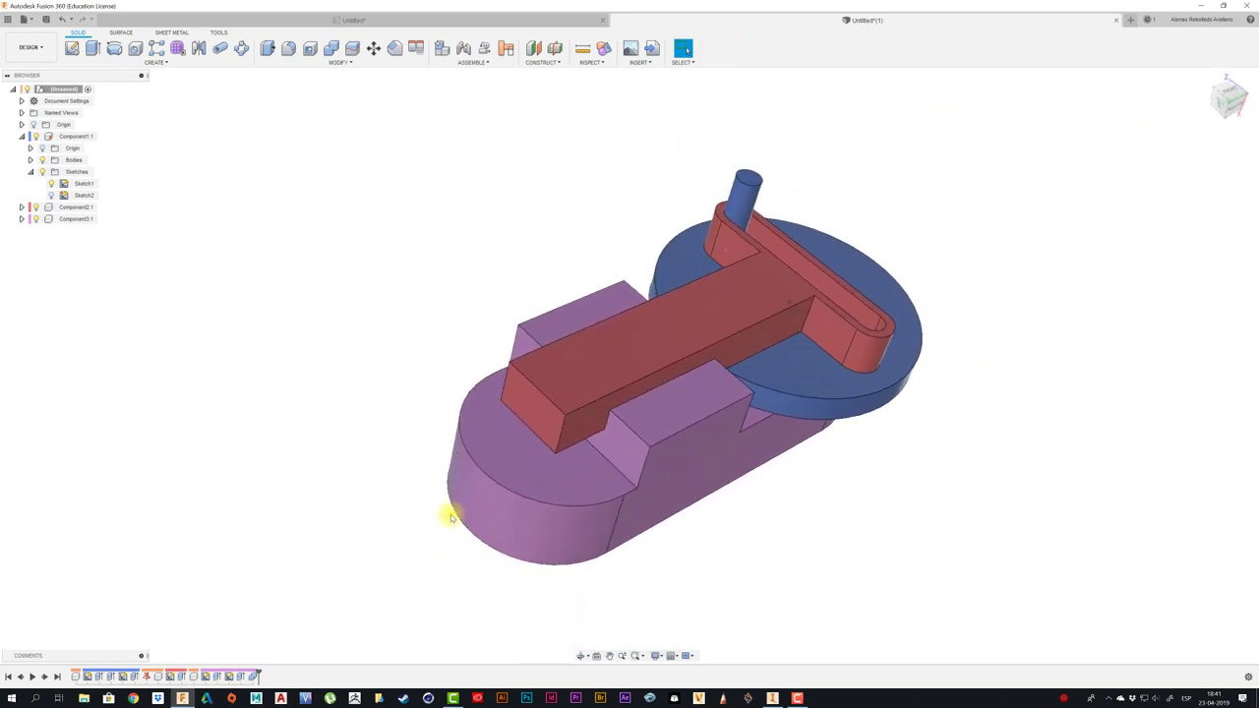
- Ground Component3:1 (purple base) and Component1:1 (blue disk)
left_click(75, 220)
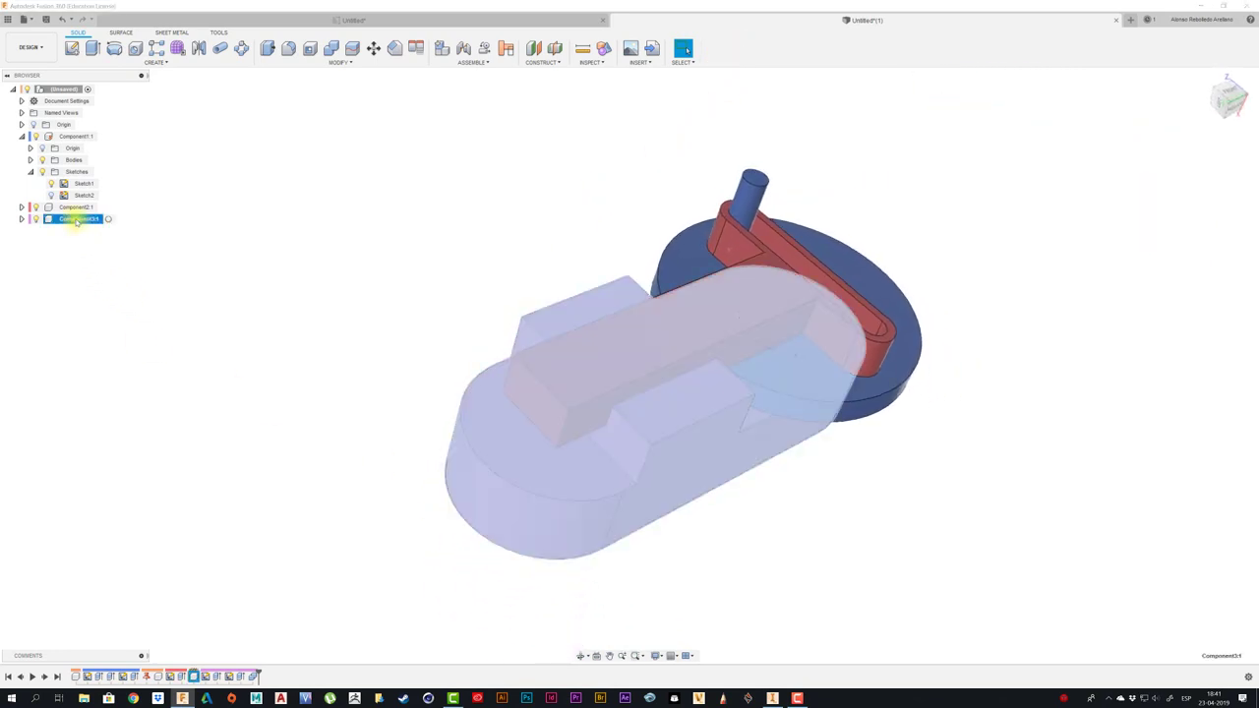
right_click(77, 222)
left_click(98, 239)
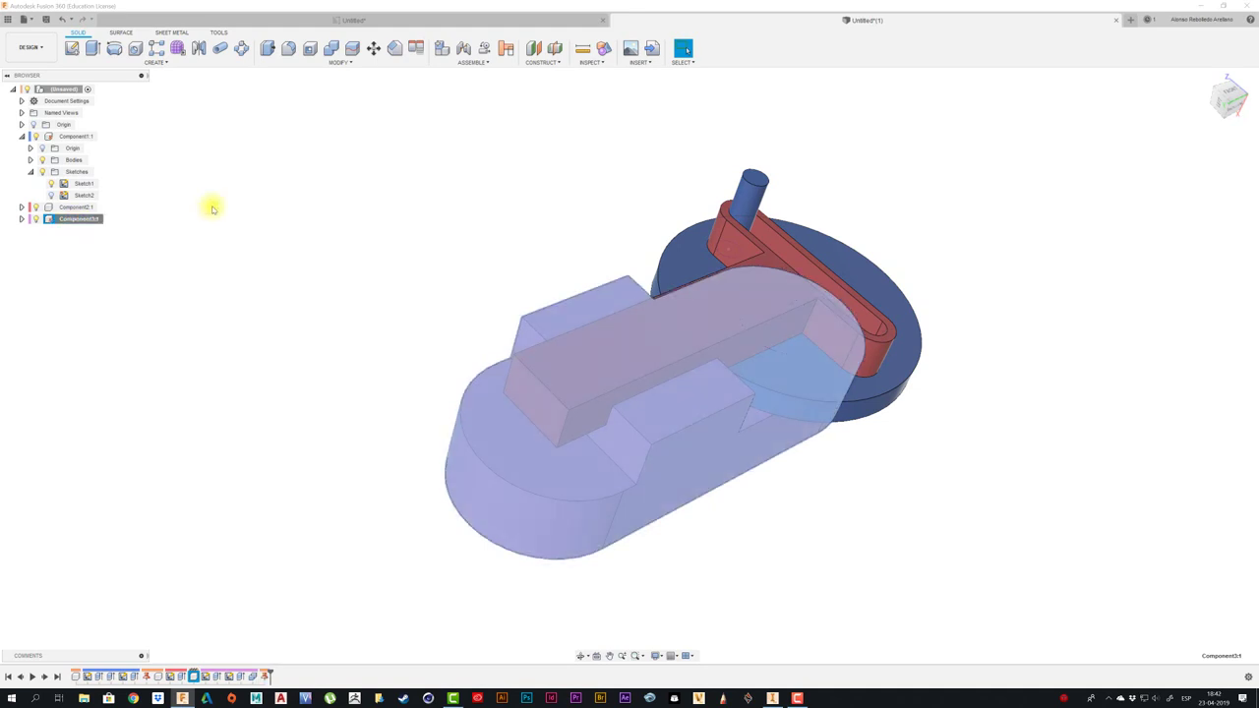
left_click(79, 135)
right_click(83, 138)
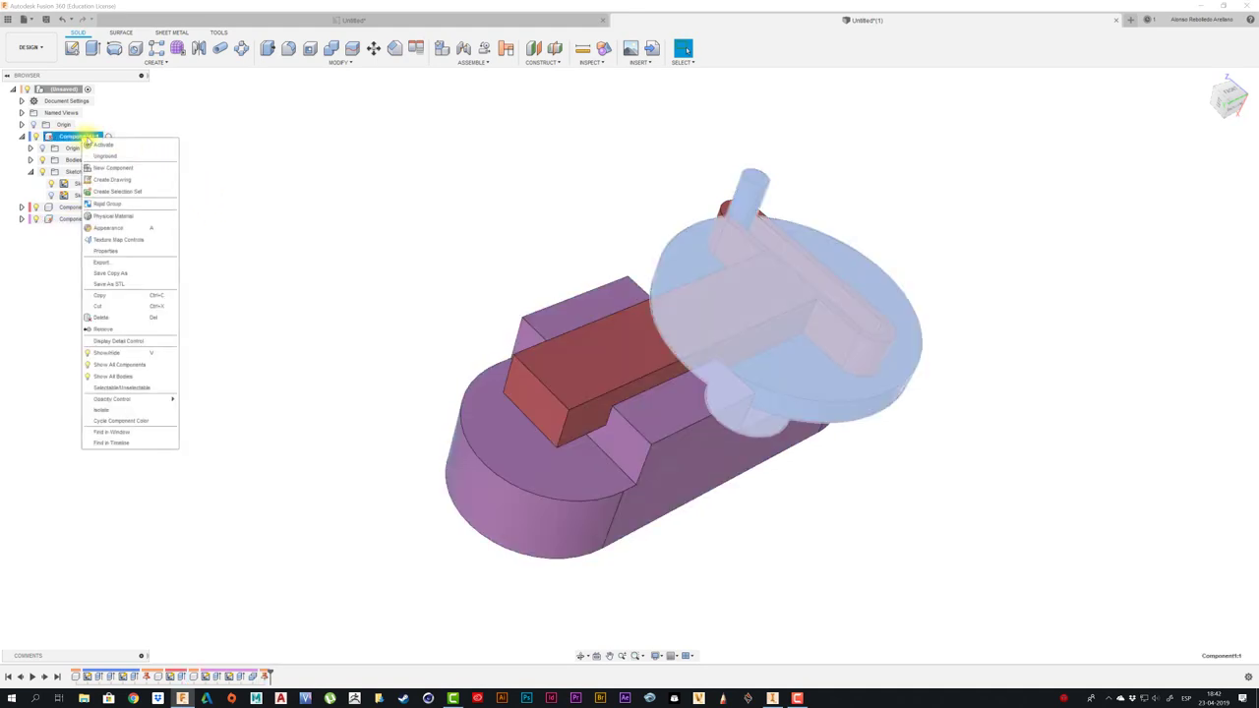
left_click(115, 158)
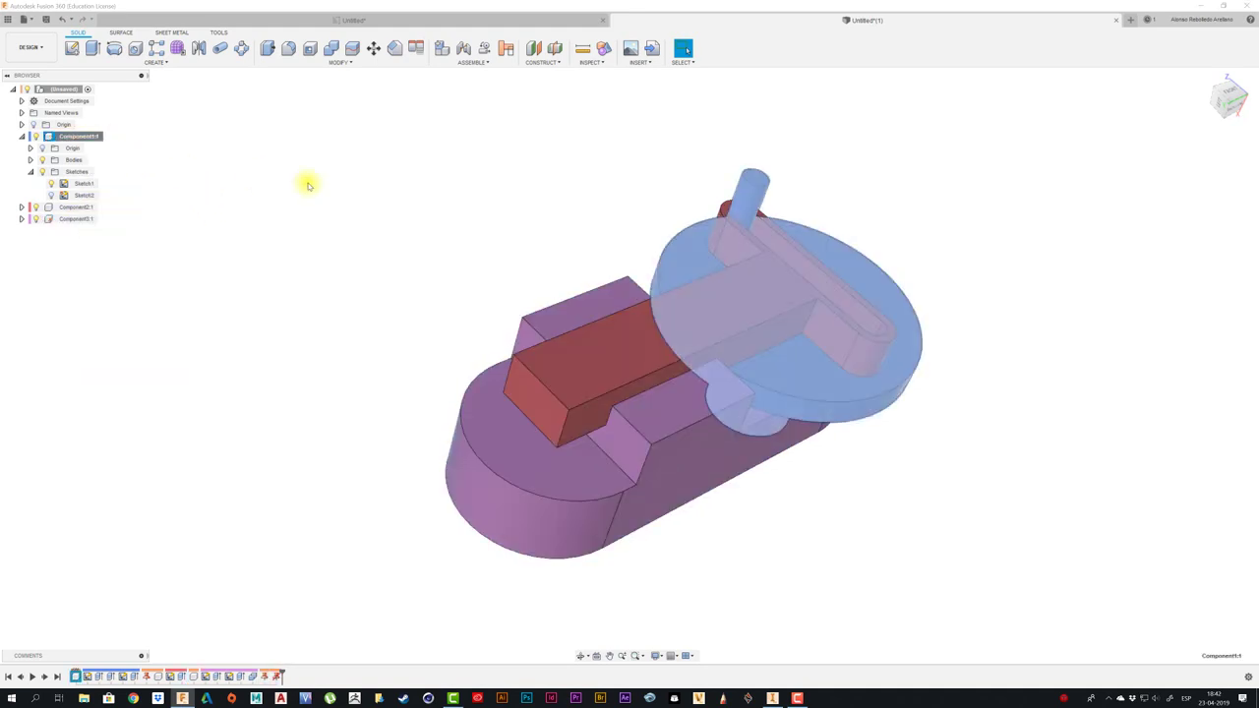
- Pull the red T-slider away from the disk and zoom in on the disk's hub
middle_click_drag(469, 219, 688, 354, "shift")
left_click_drag(688, 354, 1082, 550)
left_click_drag(873, 349, 974, 309)
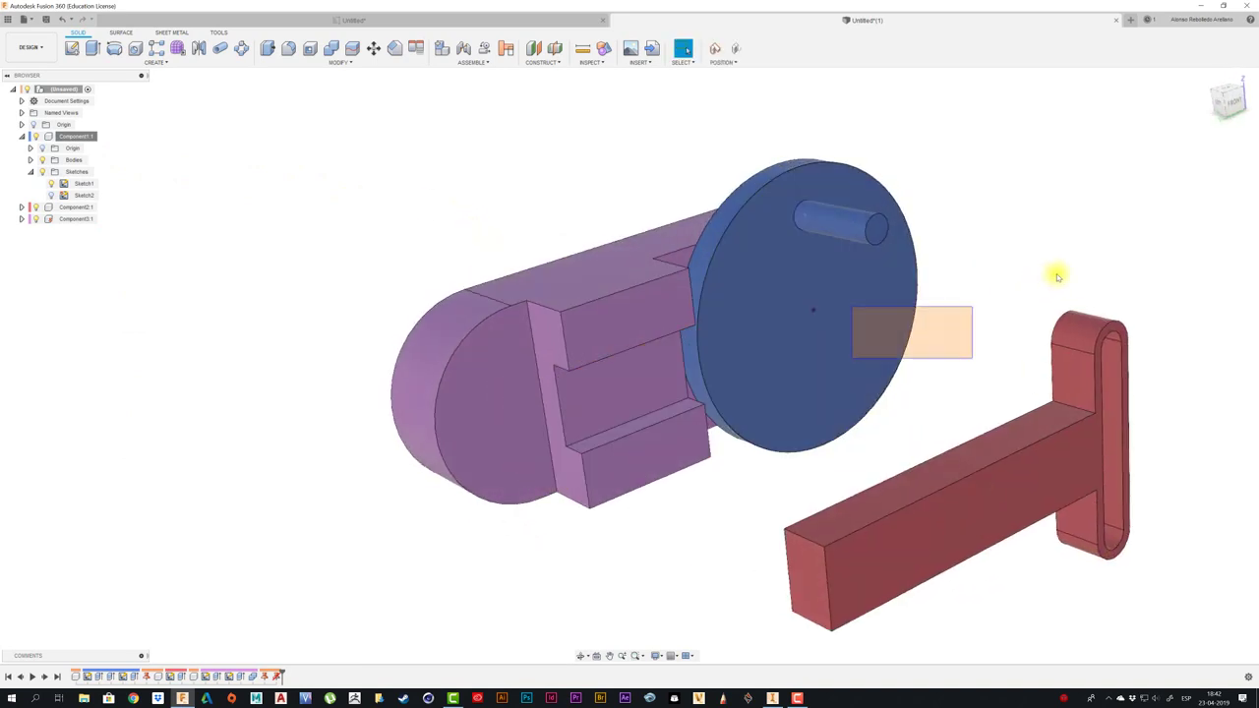
left_click_drag(845, 326, 983, 315)
mouse_move(984, 315)
middle_mouse_down("shift")
mouse_move(799, 208)
mouse_move(840, 230)
mouse_move(592, 174)
mouse_move(318, 295)
mouse_move(364, 261)
mouse_move(702, 213)
mouse_move(708, 230)
mouse_move(646, 160)
mouse_move(567, 133)
middle_mouse_up("shift")
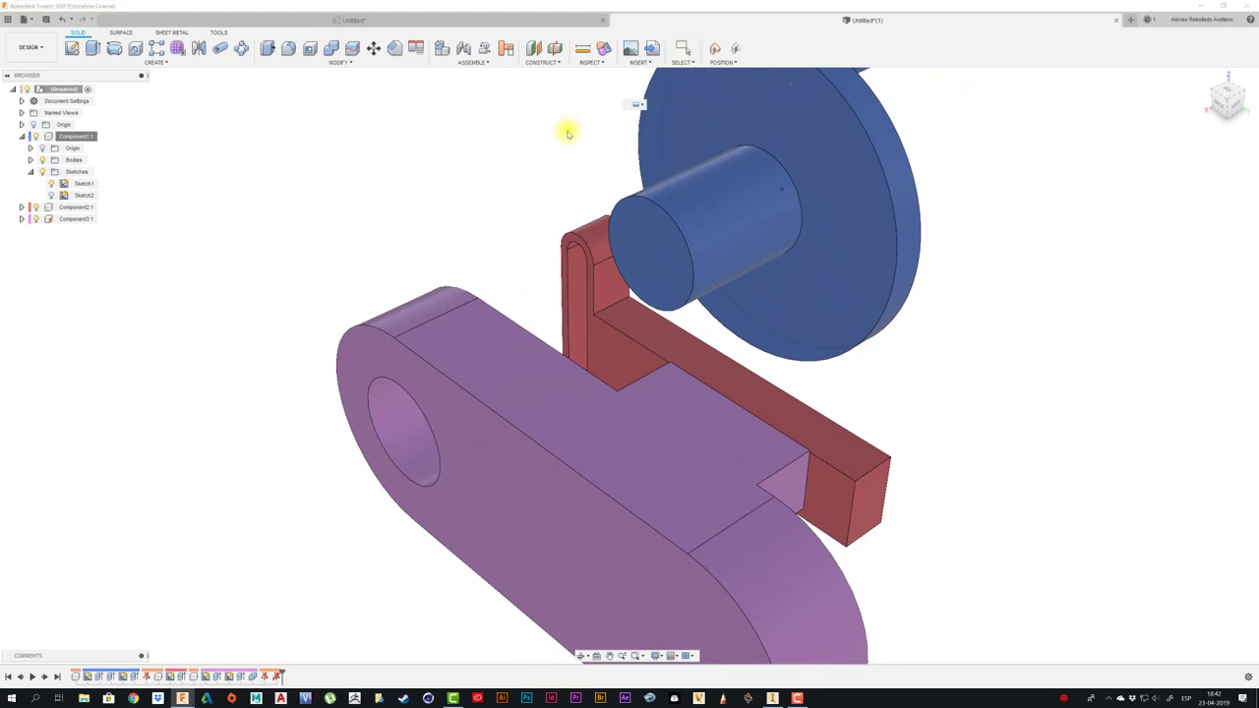
- Capture positions and add a revolute joint from the disk's hub to the base's hole
key("j")
left_click(678, 349)
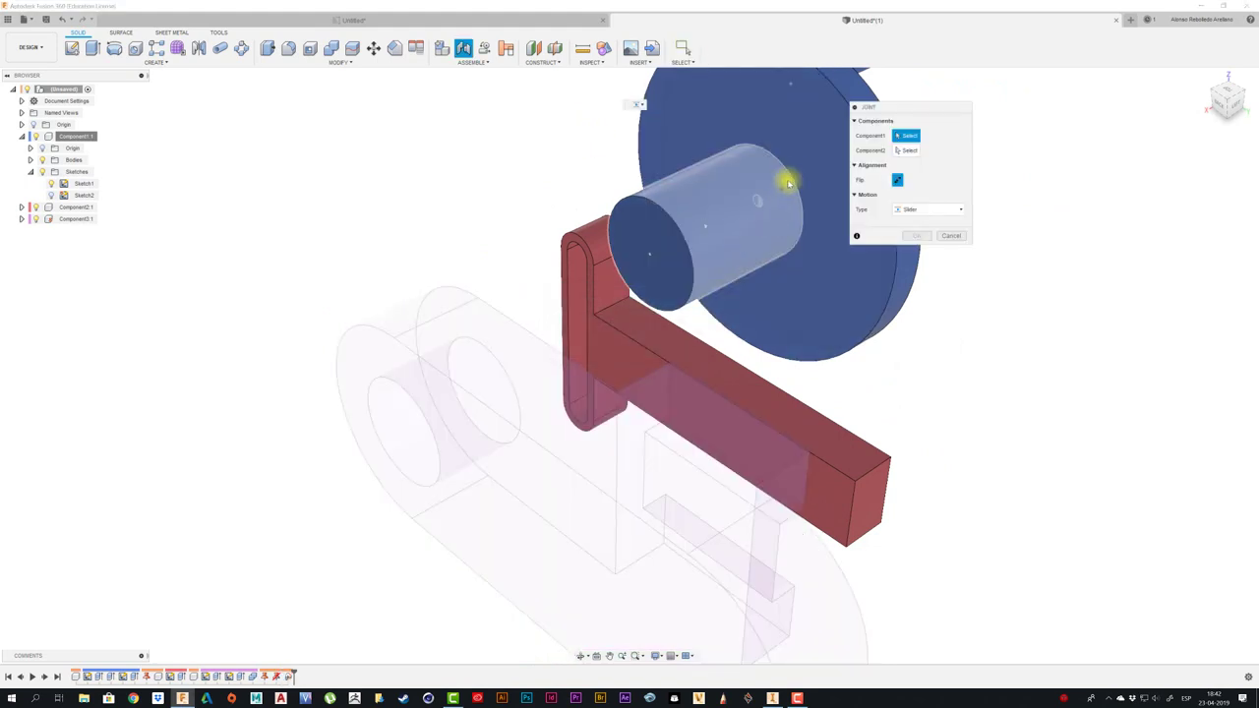
left_click(789, 175)
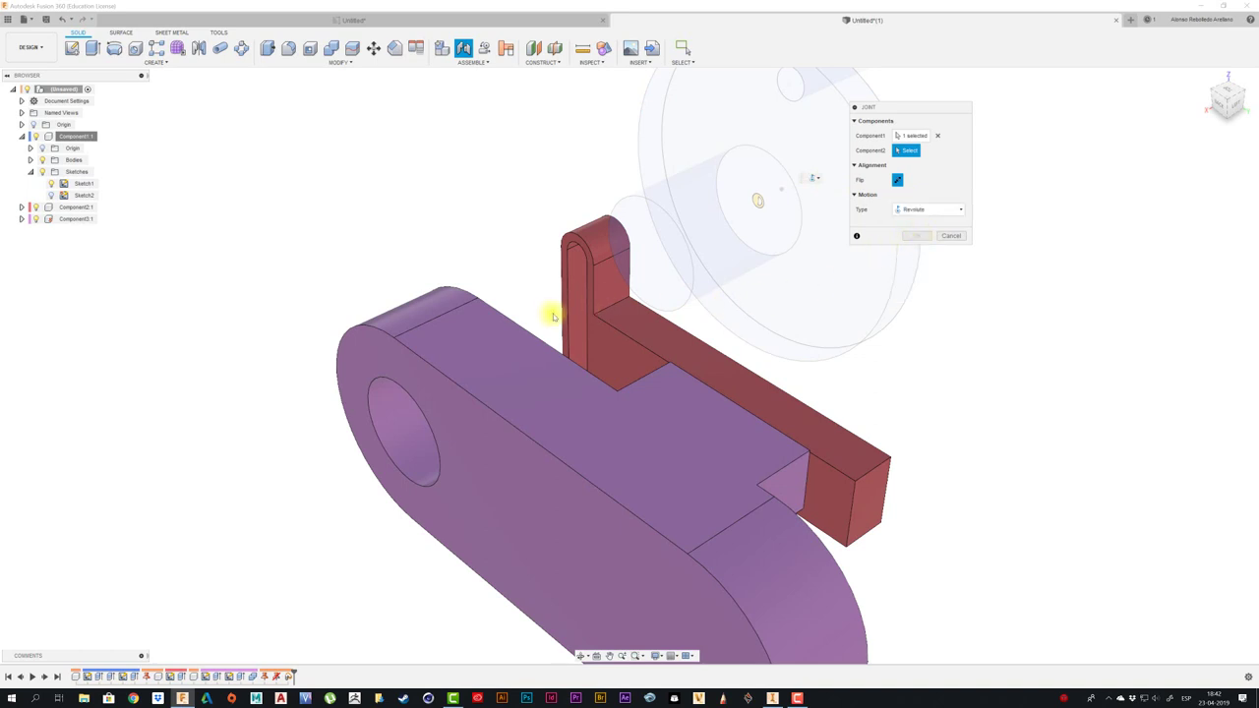
middle_click_drag(552, 317, 676, 321, "shift")
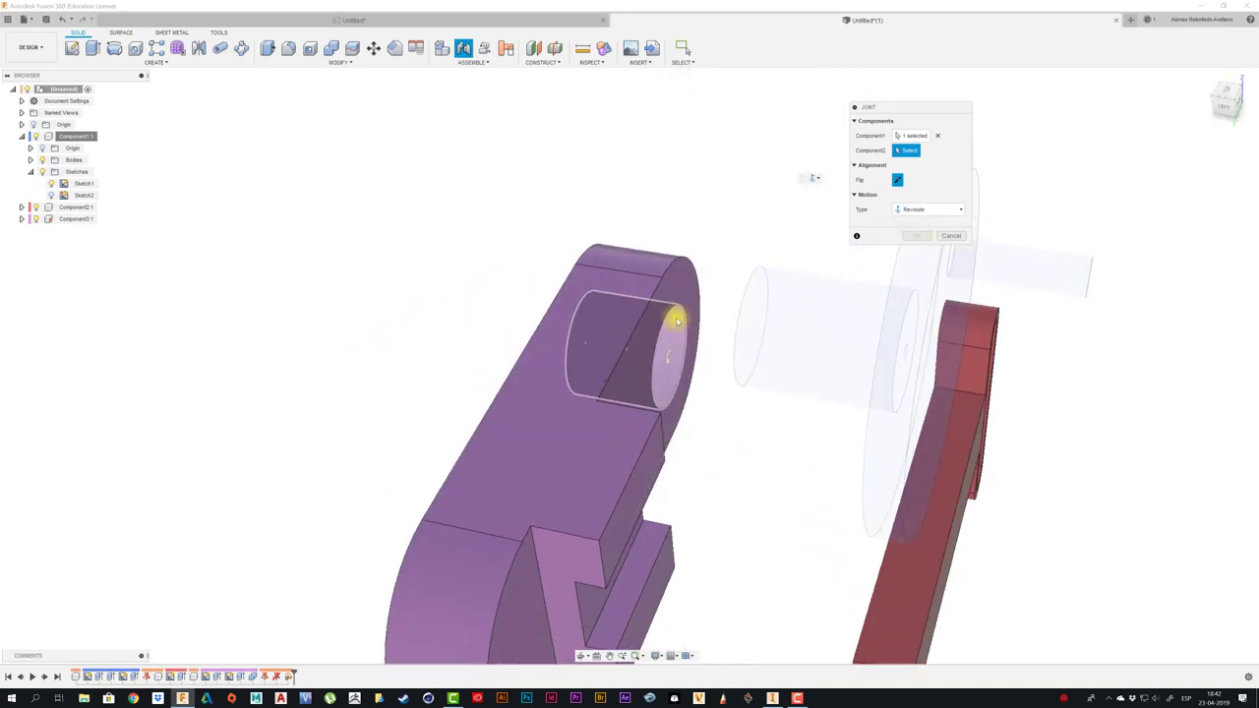
left_click(678, 310)
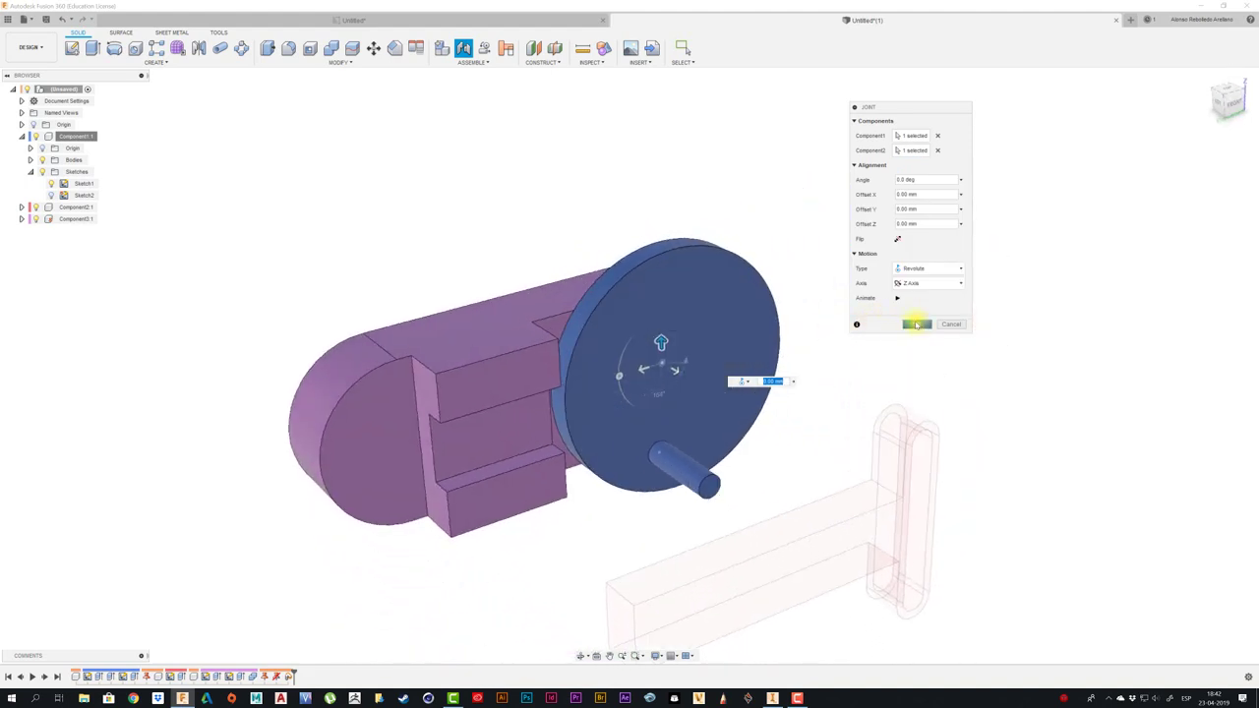
left_click(916, 324)
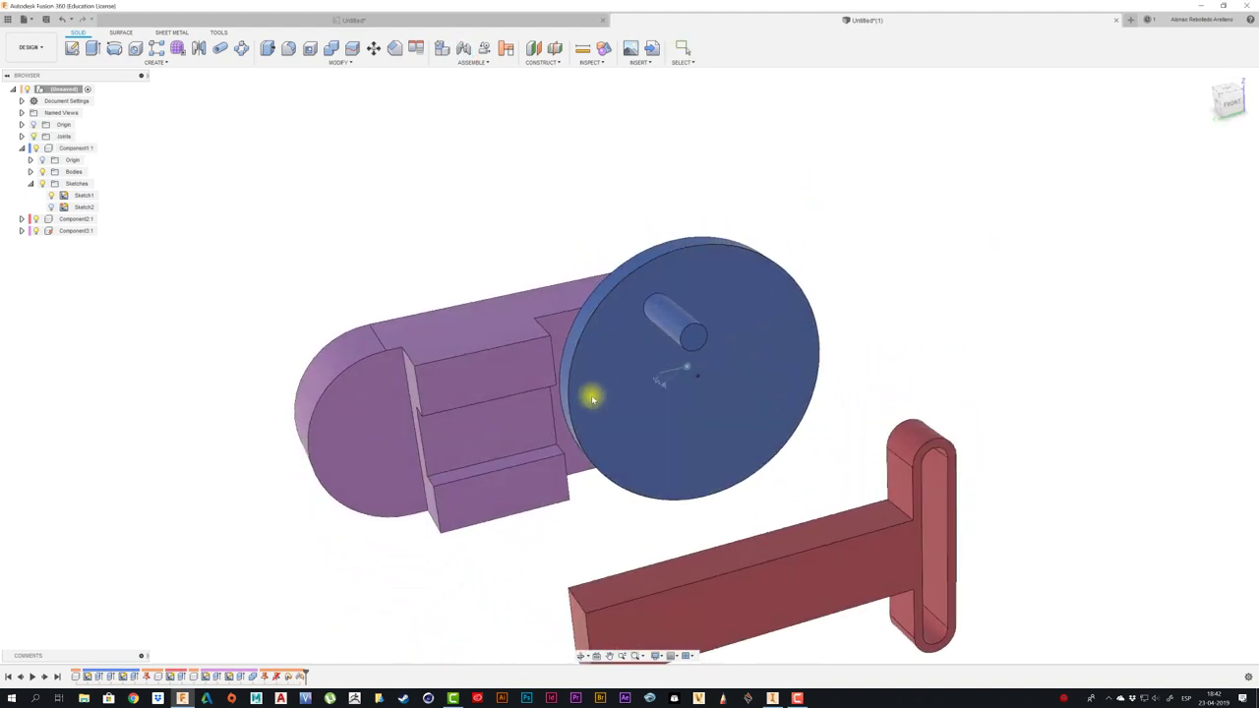
- Switch to the front view and capture the components' moved positions
scroll(721, 357, "up", 2)
scroll(817, 401, "up", 3)
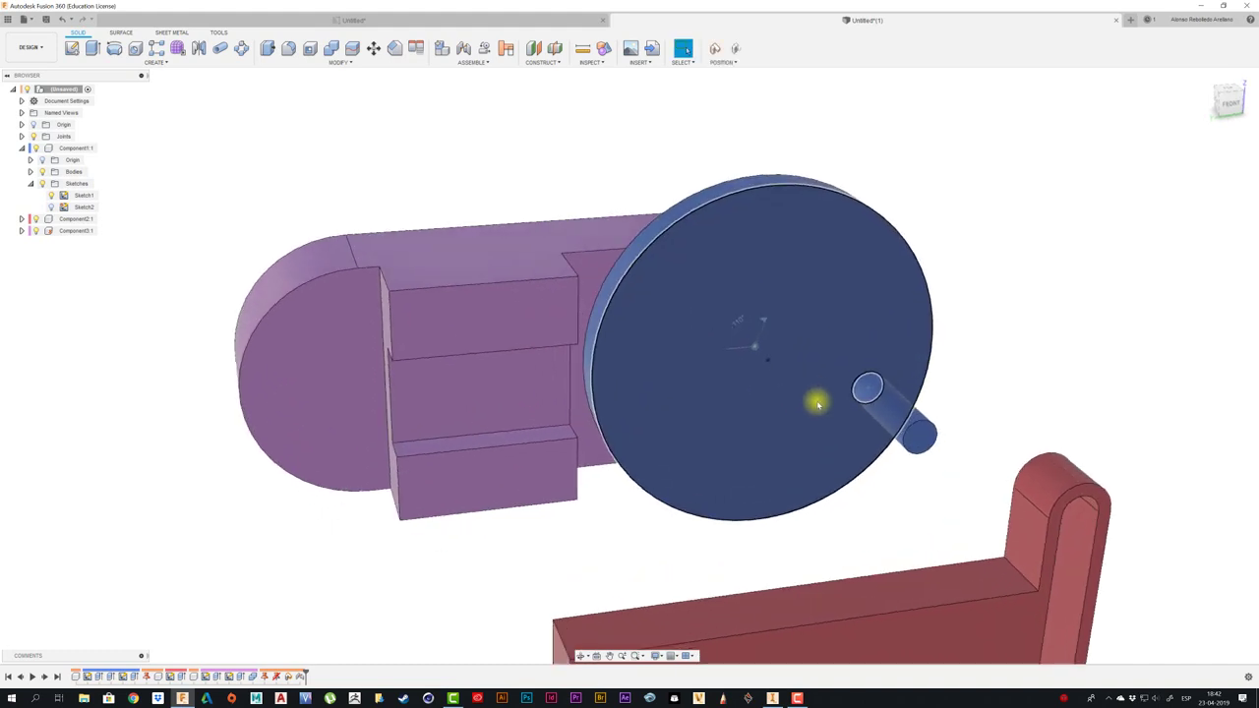
left_click(1228, 102)
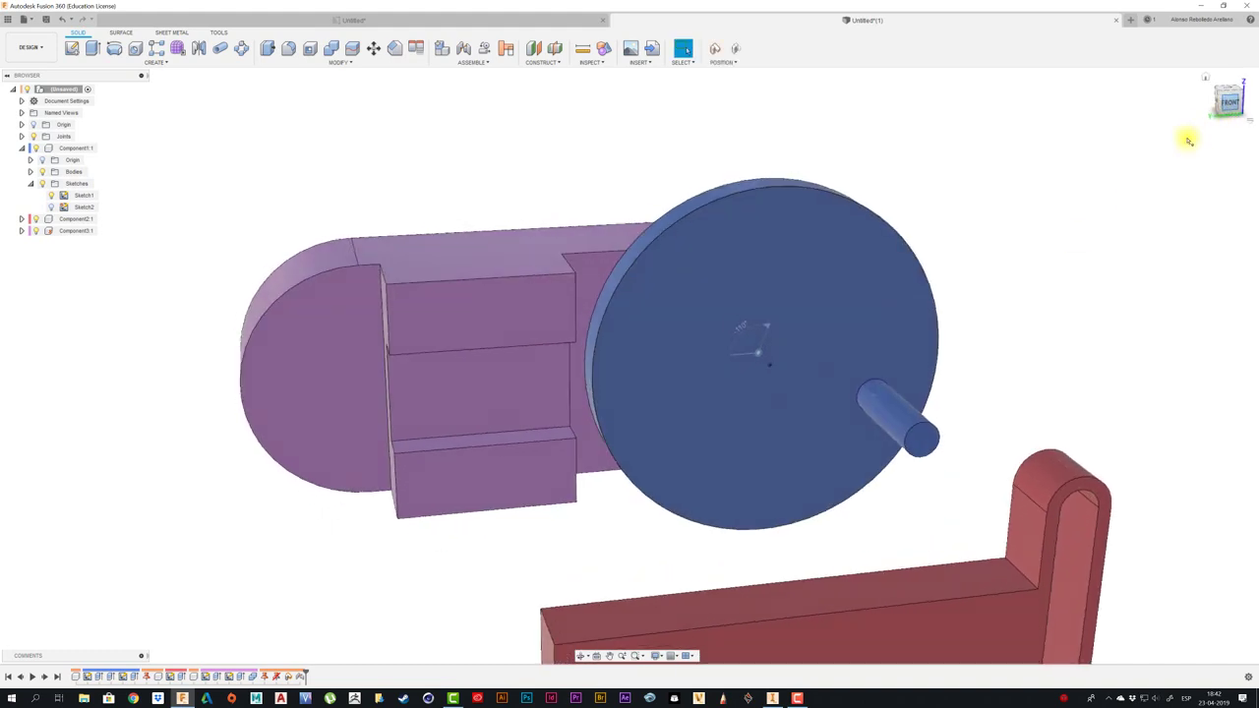
key("d")
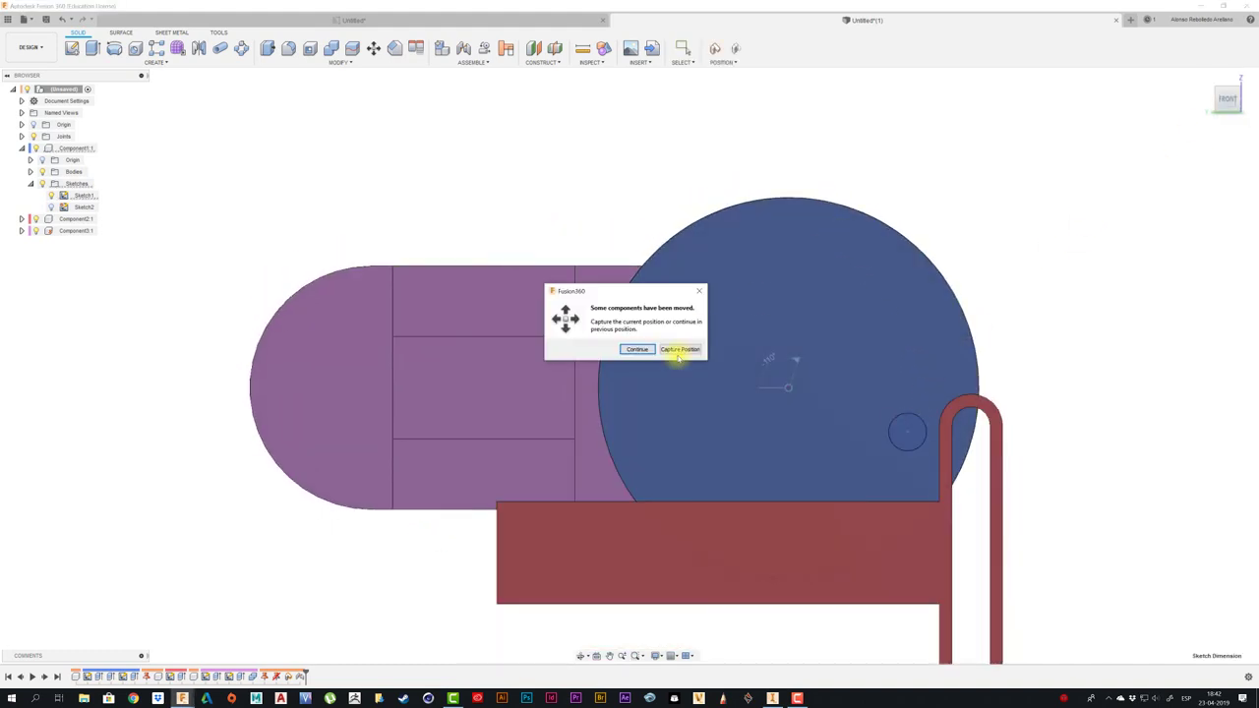
key("Return")
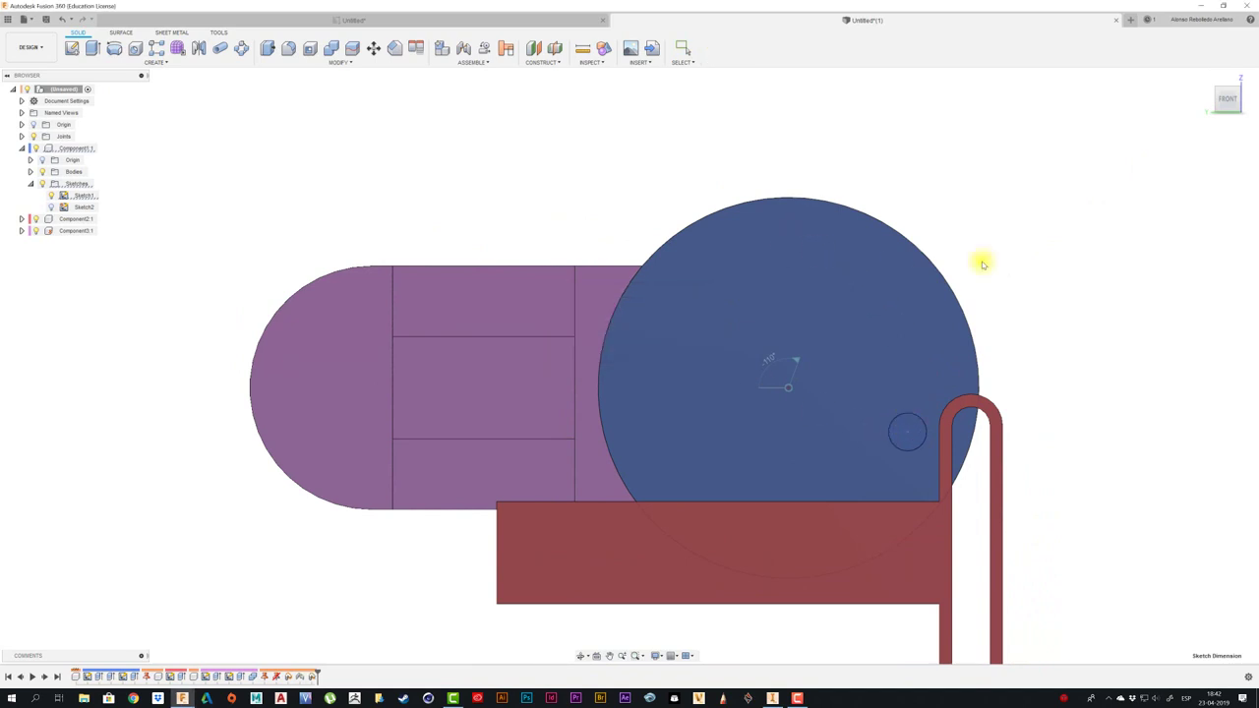
- Slide the red slotted bracket over the disc in front view, then start a joint keeping positions
mouse_move(982, 264)
middle_mouse_down("shift")
mouse_move(799, 368)
mouse_move(947, 344)
middle_mouse_up("shift")
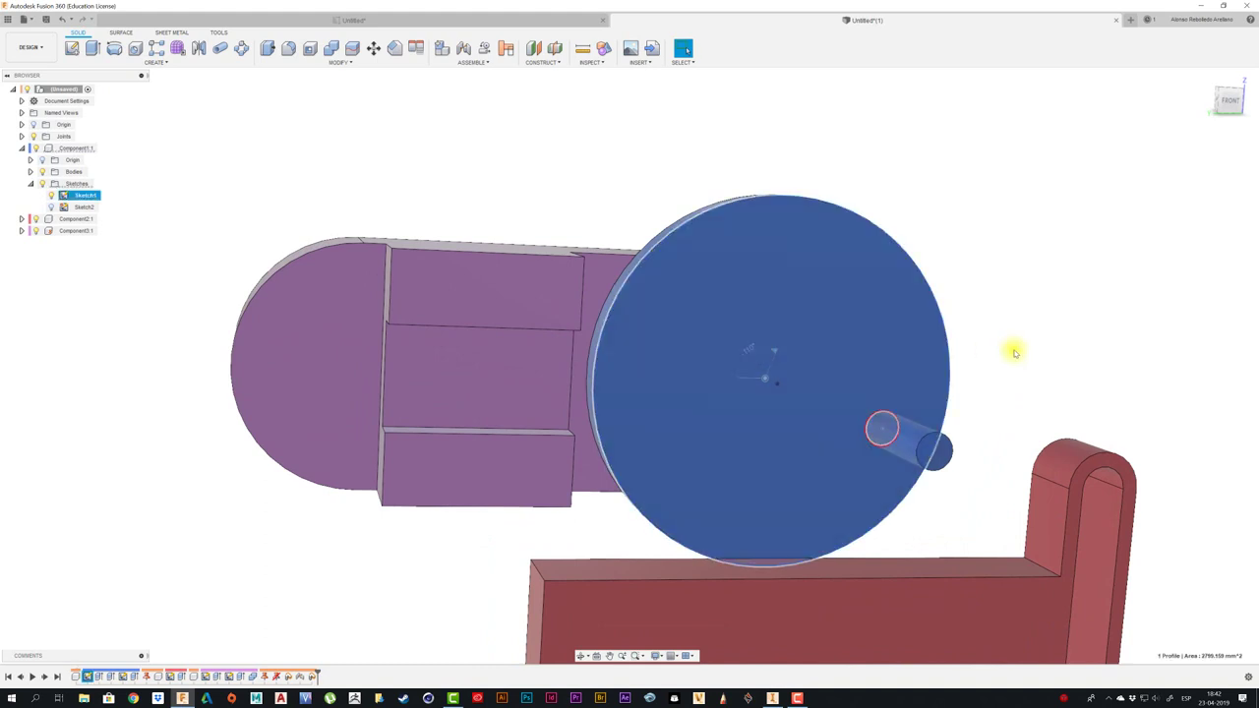
mouse_move(1009, 351)
middle_mouse_down("shift")
mouse_move(778, 335)
mouse_move(745, 314)
middle_mouse_up("shift")
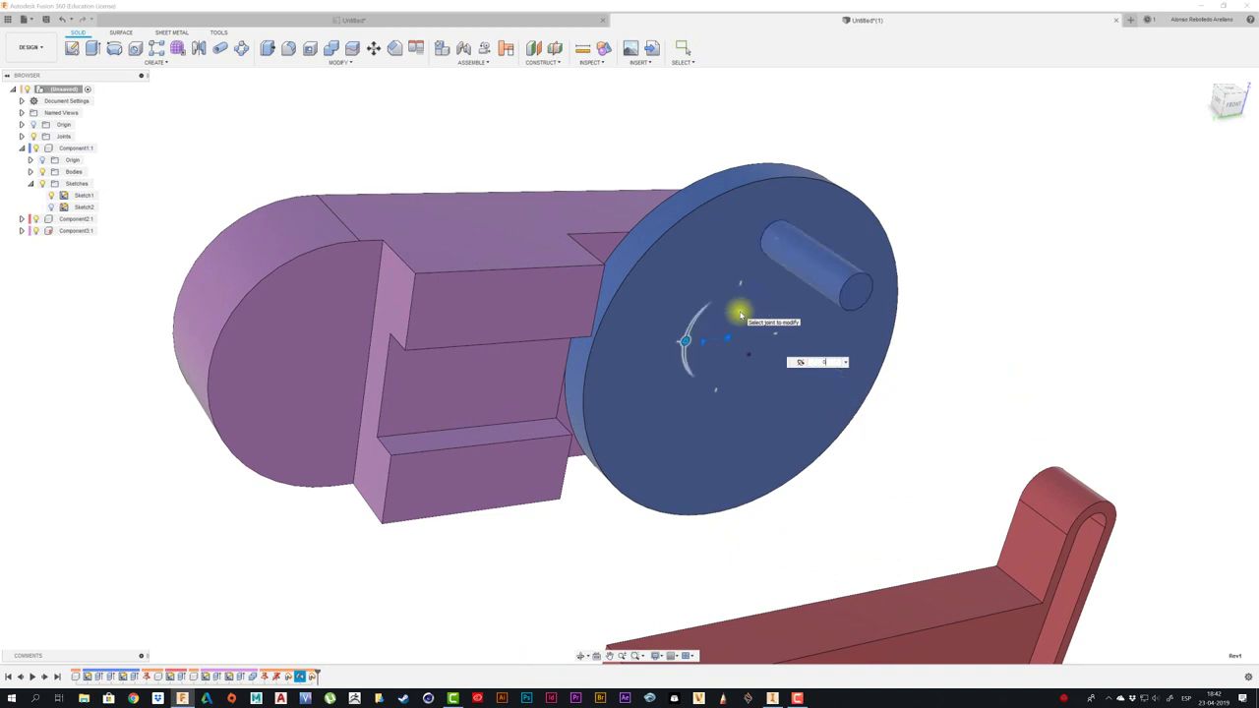
mouse_move(741, 313)
middle_mouse_down("shift")
mouse_move(1208, 174)
mouse_move(1235, 102)
middle_mouse_up("shift")
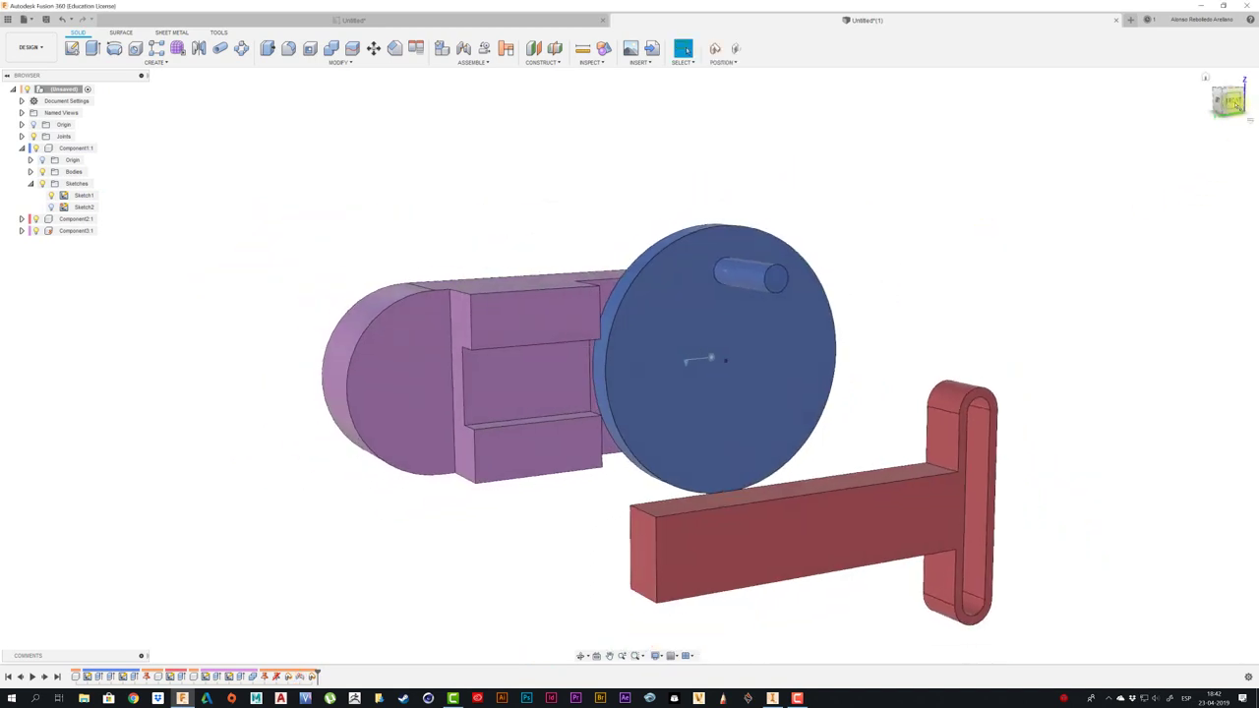
left_click(1231, 102)
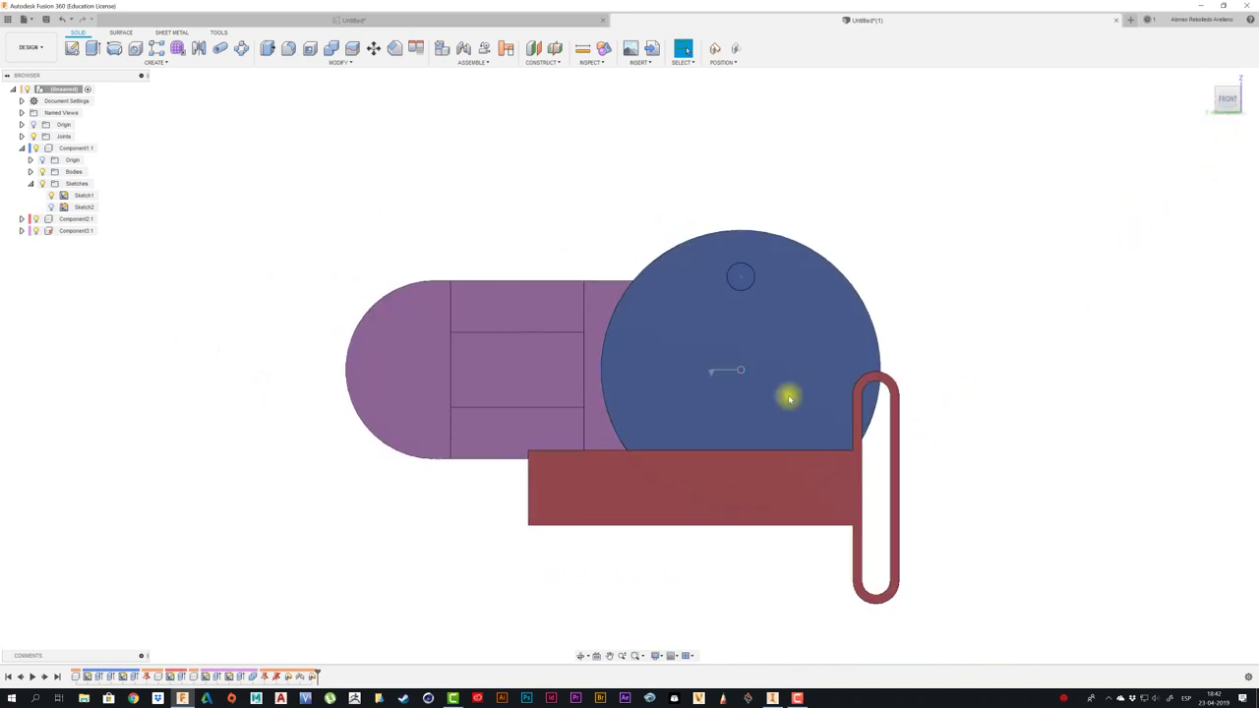
left_click_drag(663, 366, 675, 377)
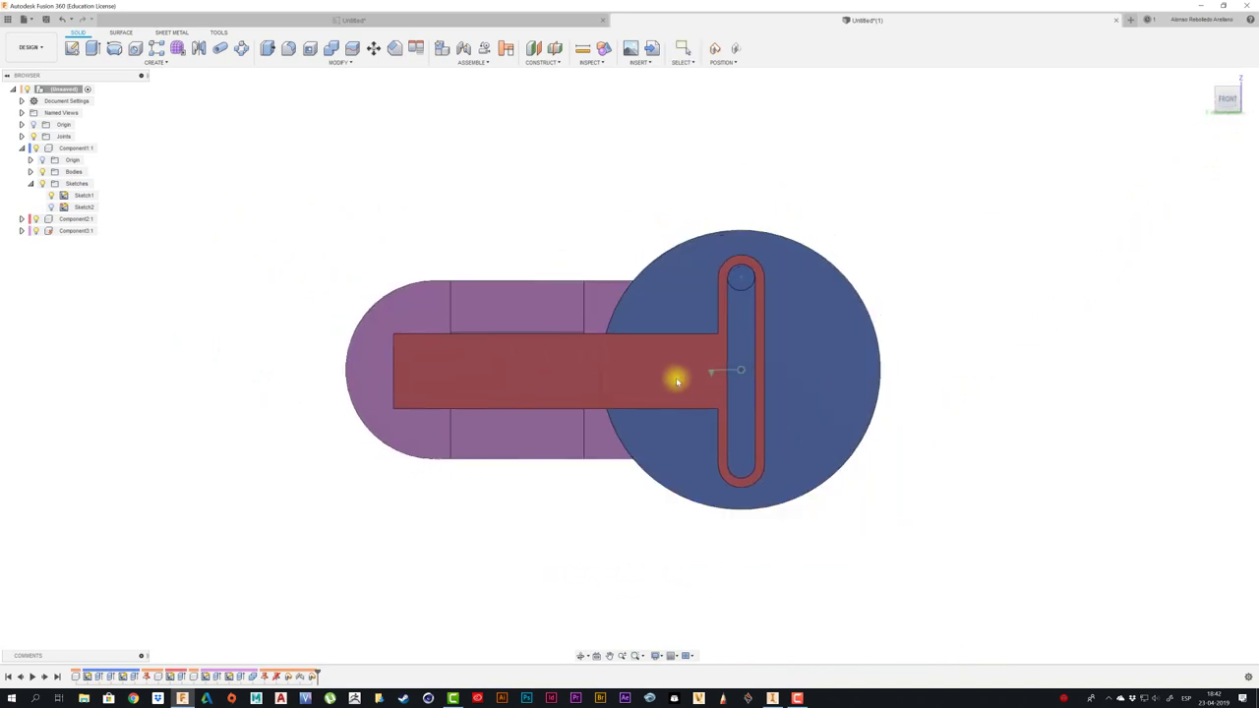
key("F6")
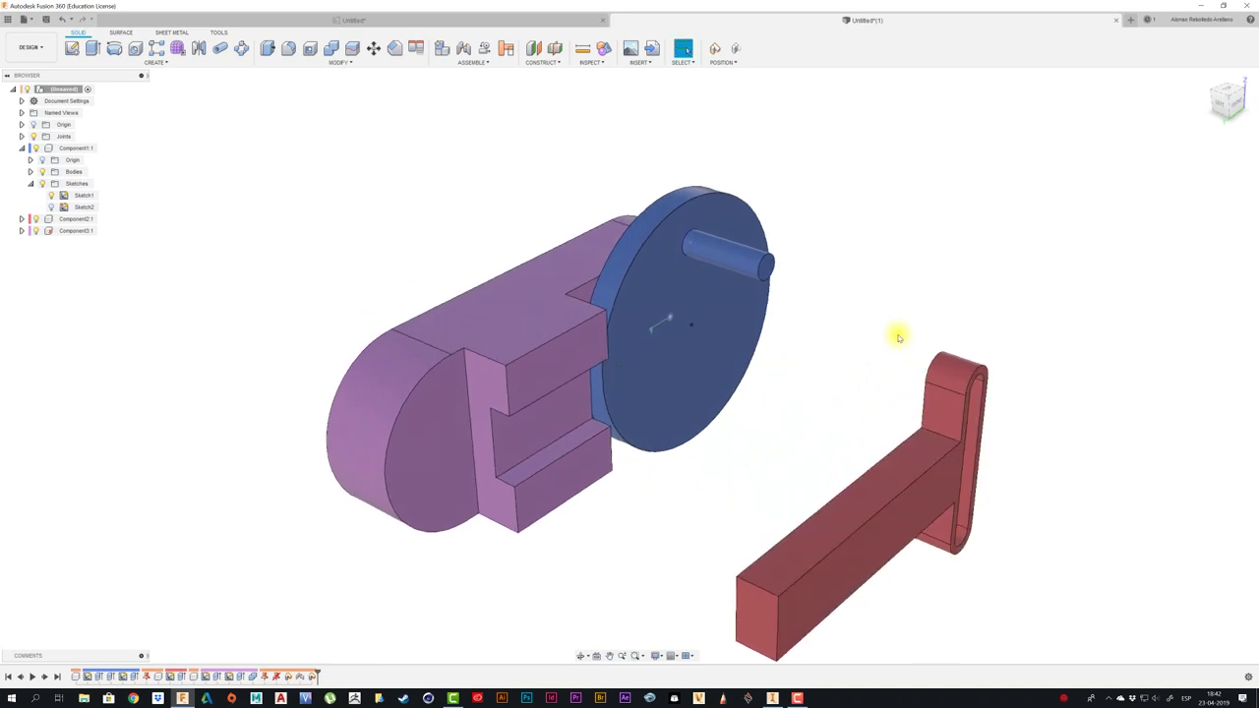
key("j")
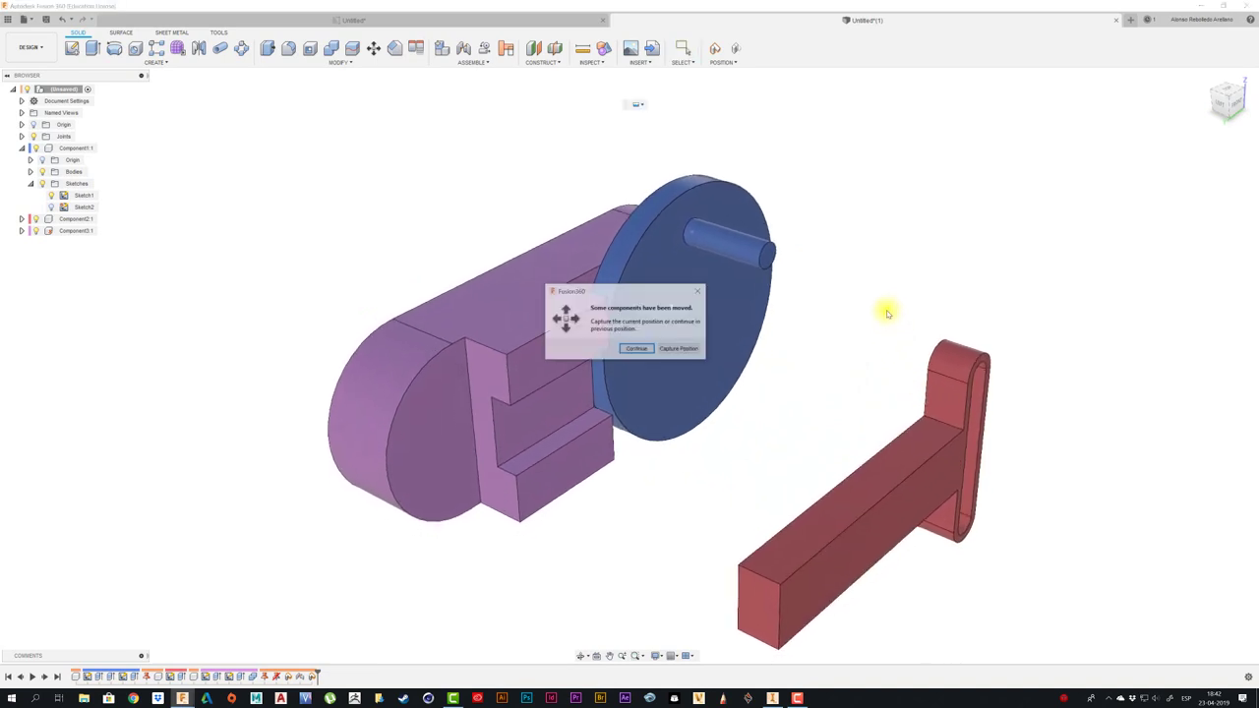
key("Return")
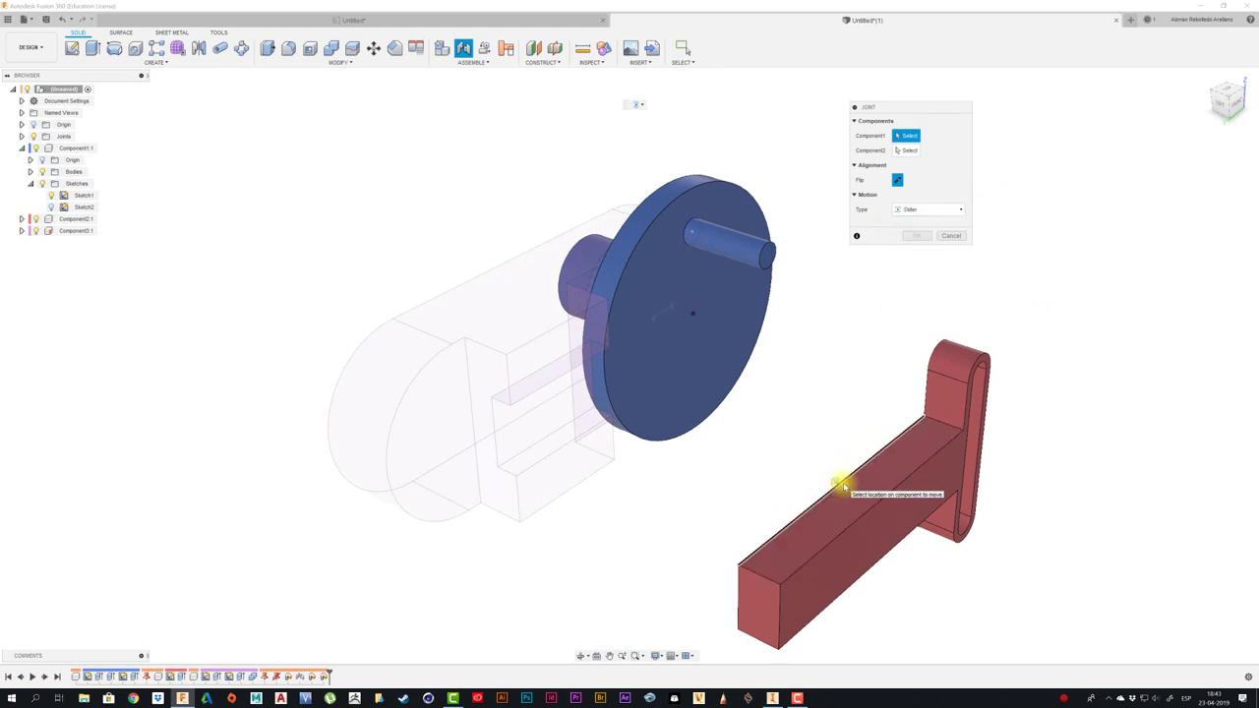
- Create a Z-axis slider joint from the red slider's point to the purple groove face, previewing motion
left_click(841, 485)
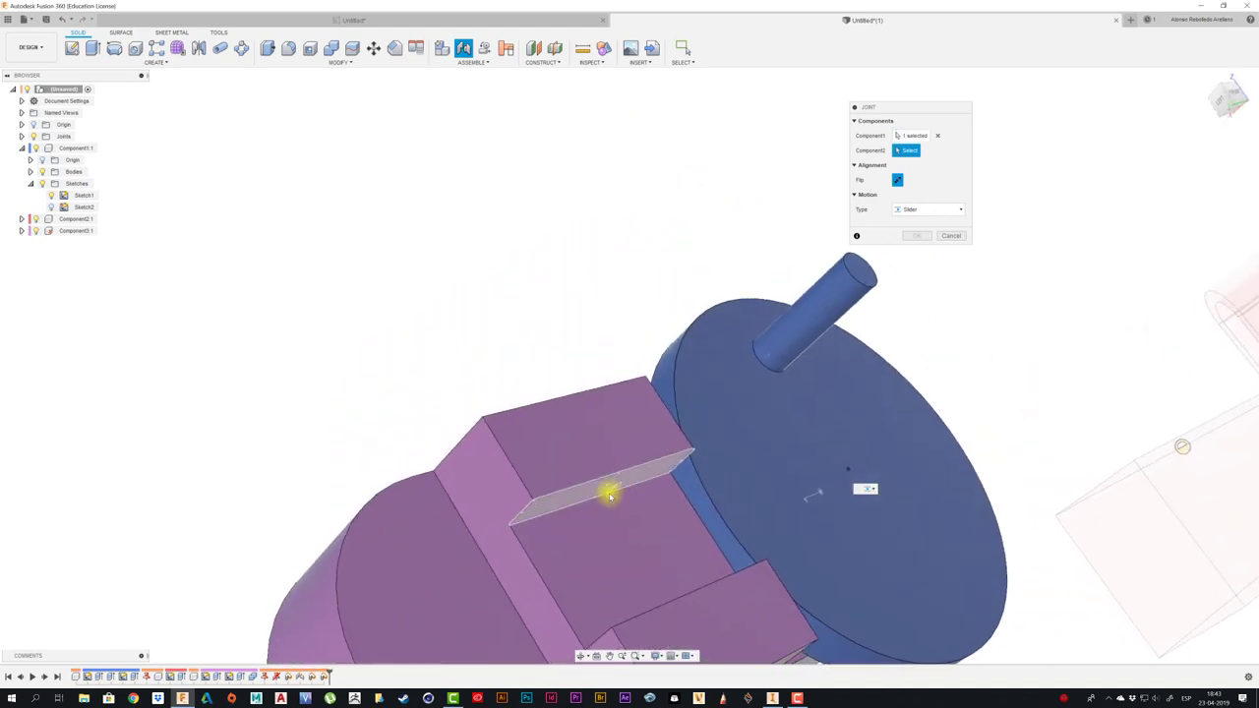
left_click(597, 499)
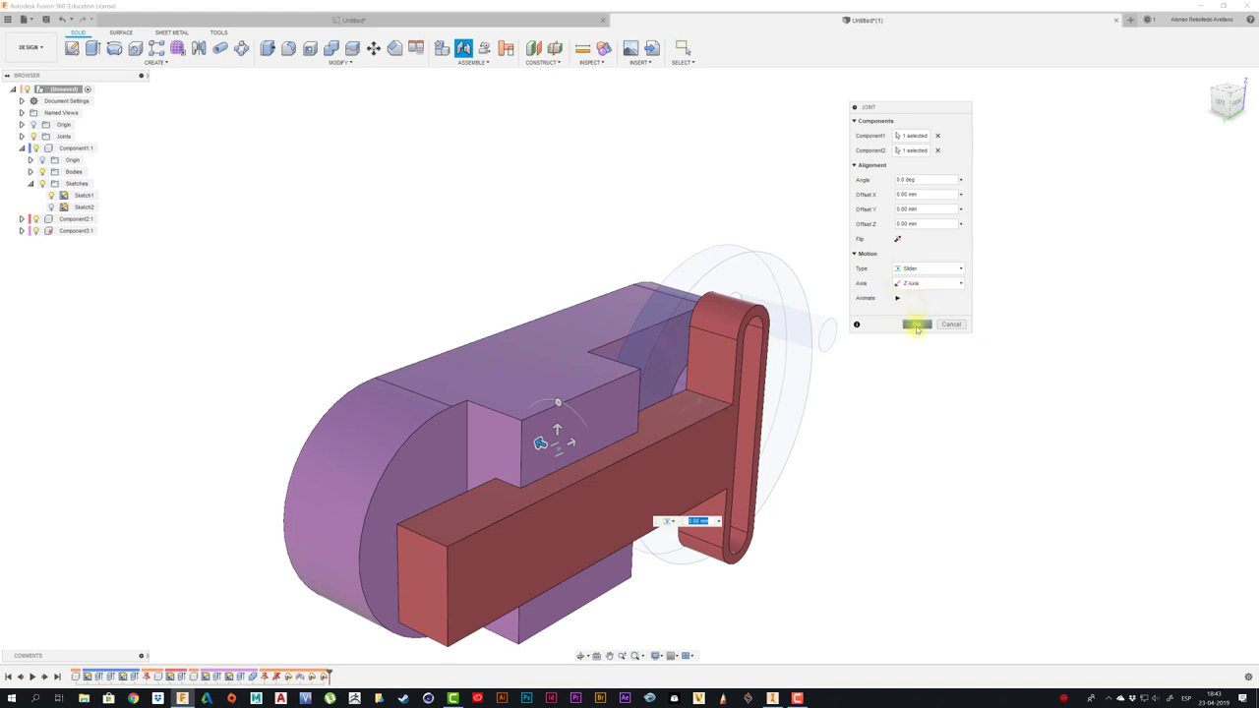
left_click(897, 298)
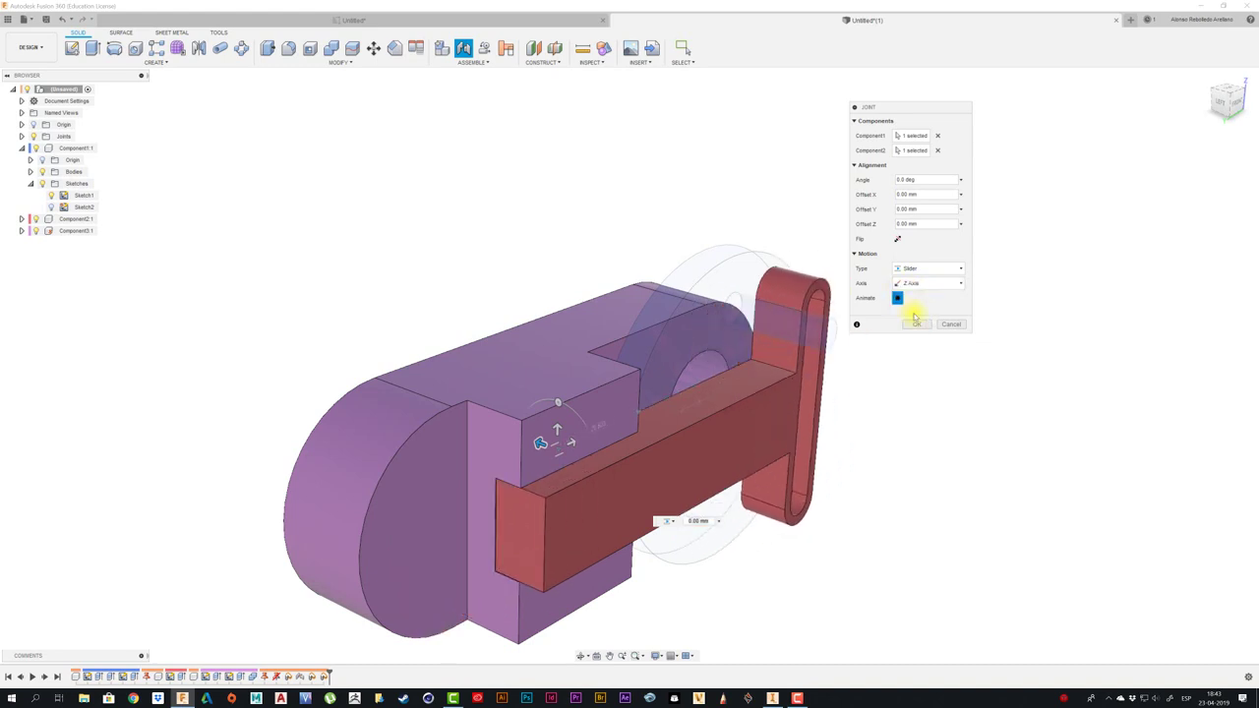
left_click(919, 324)
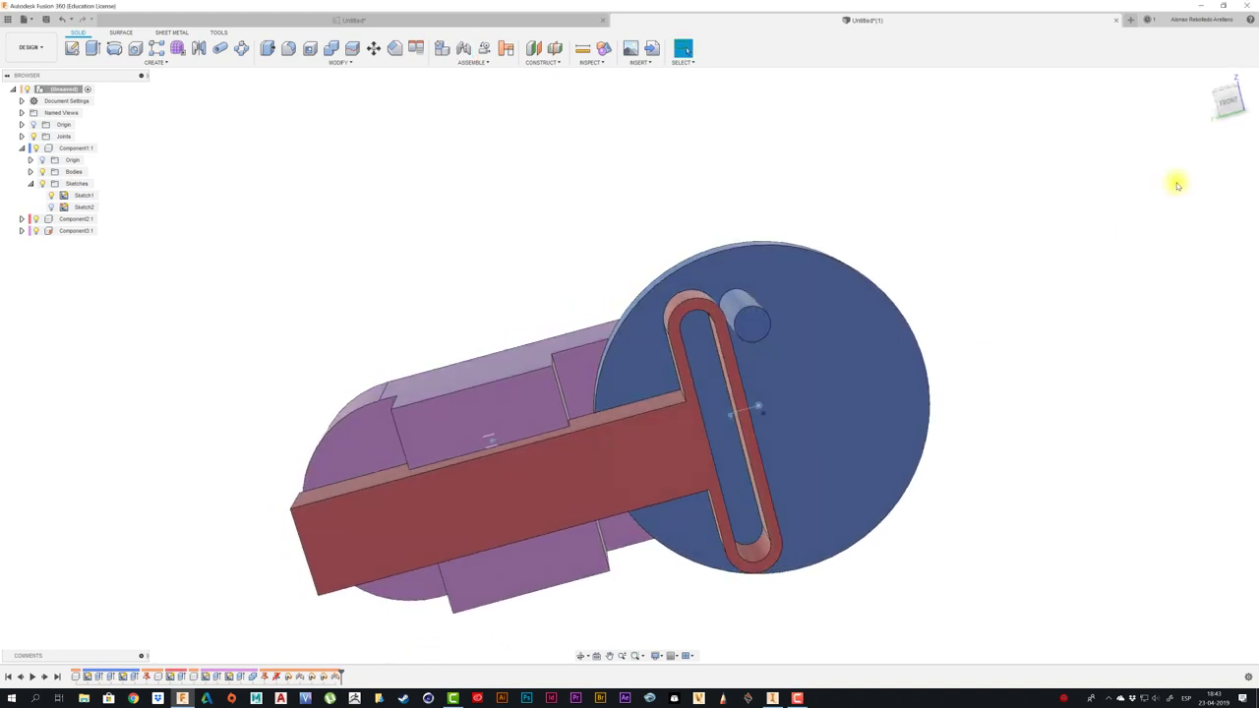
- Drag the red slider until its slot surrounds the disc's pin, then return to home view
scroll(845, 275, "up", 3)
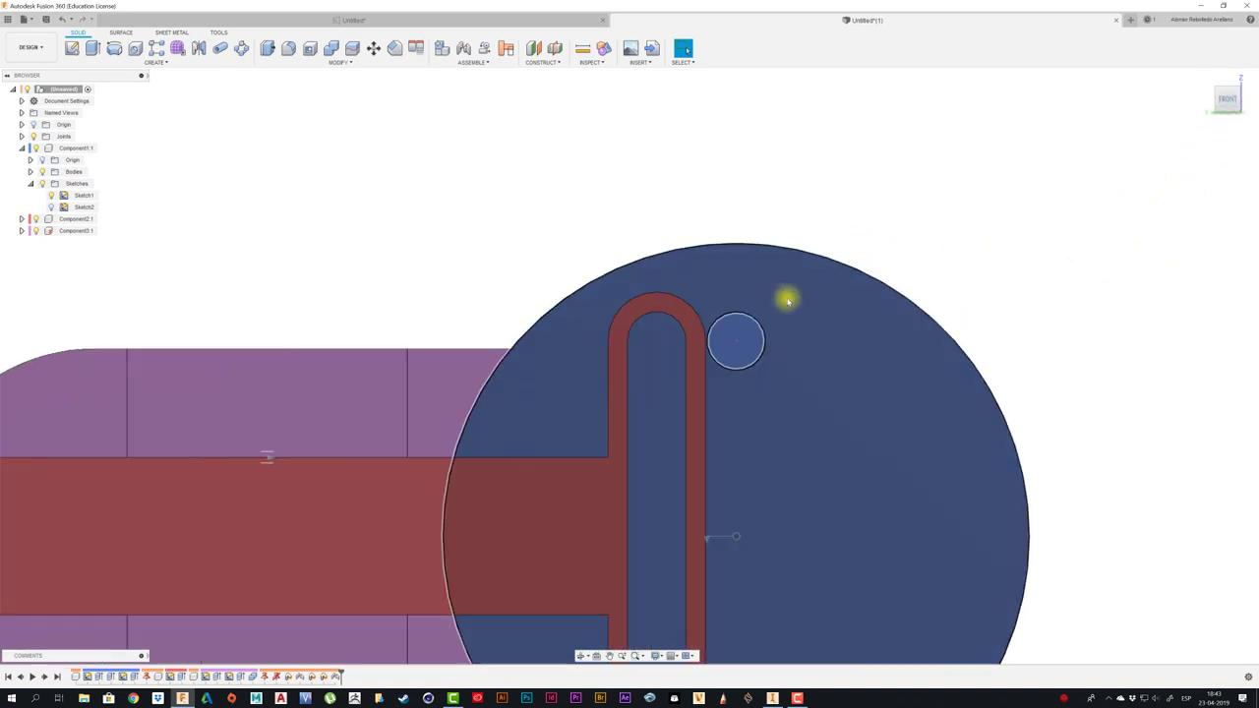
scroll(737, 305, "up", 3)
scroll(679, 329, "up", 3)
left_click_drag(641, 377, 960, 379)
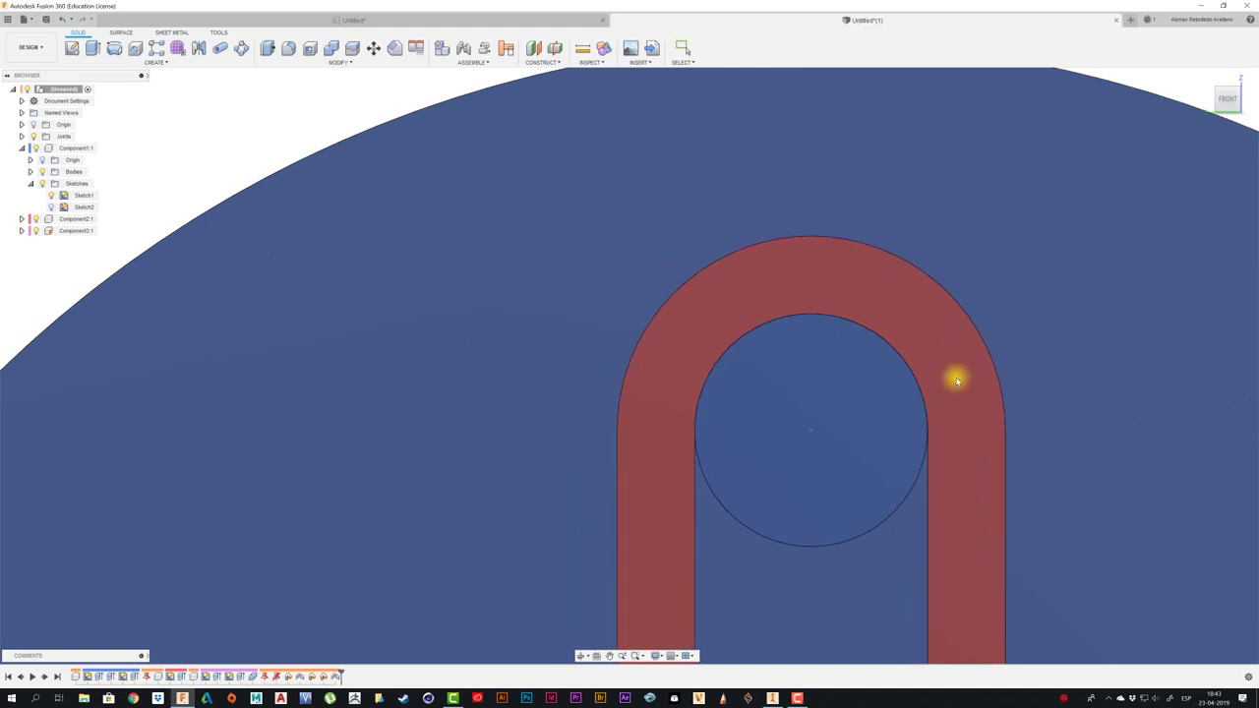
key("F6")
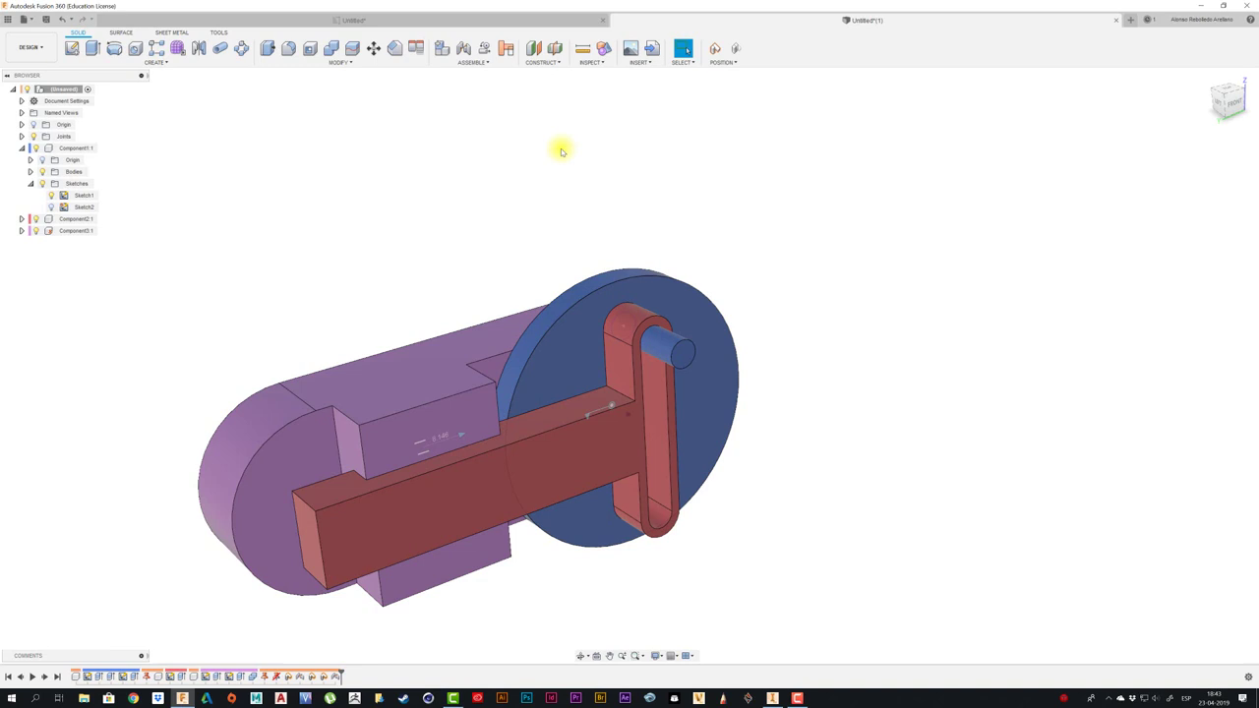
- Enable contact analysis and create a contact set containing the blue disc and red T-slider
left_click(505, 48)
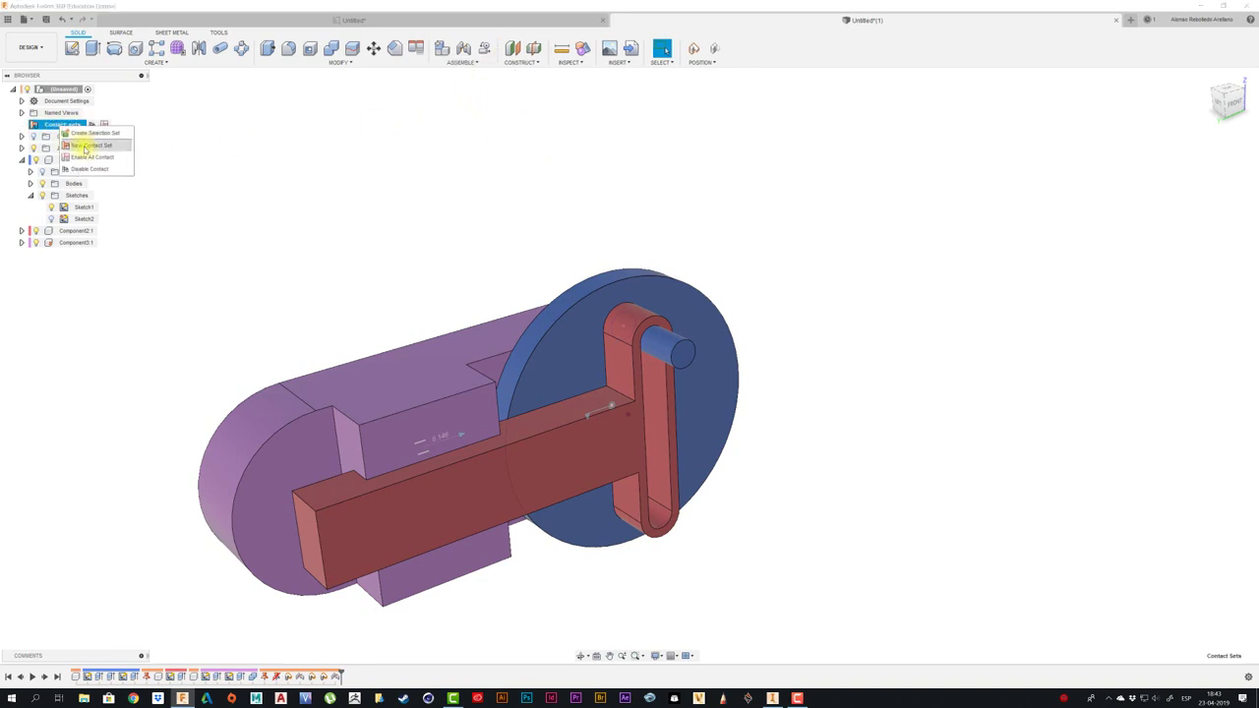
left_click(86, 146)
left_click(688, 305)
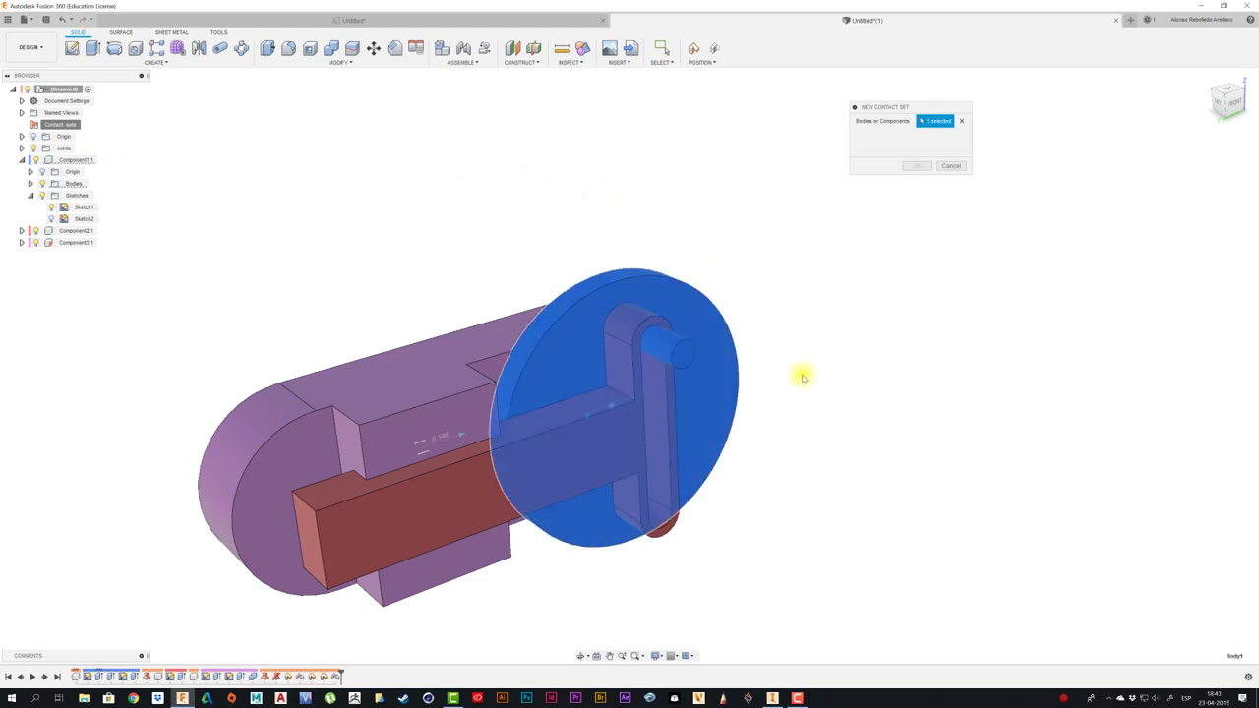
left_click(446, 488)
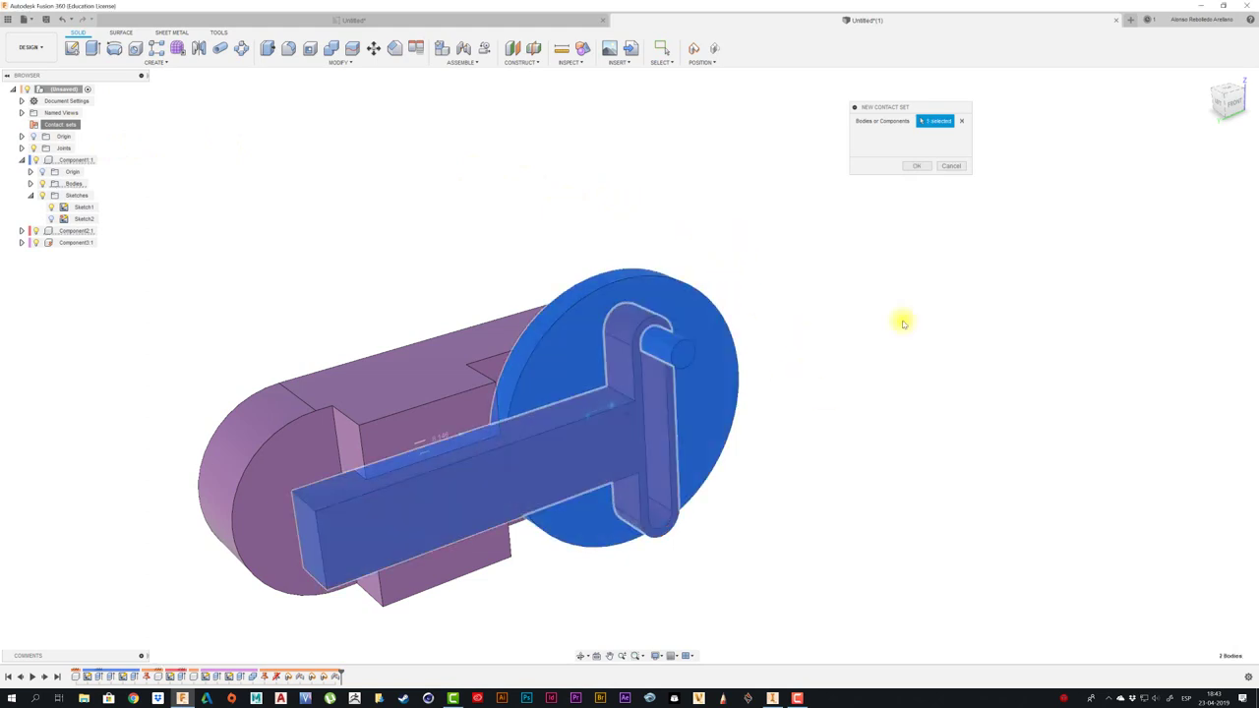
left_click(916, 166)
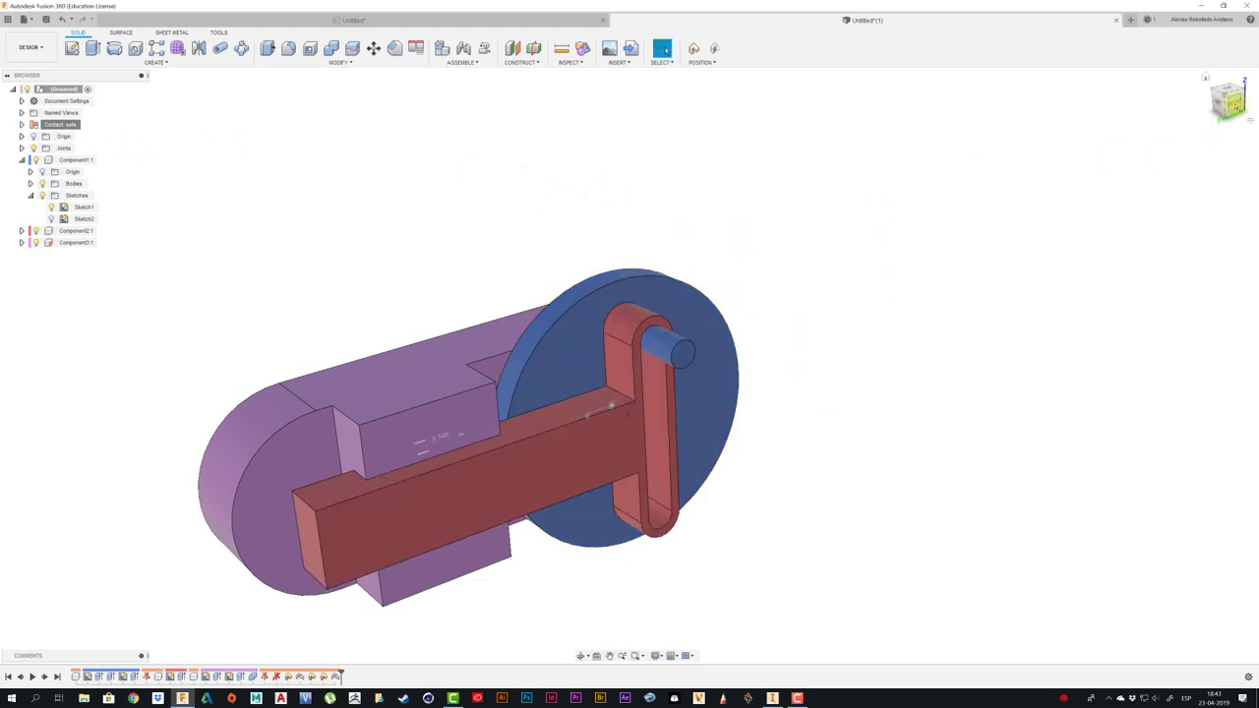
- Drag the red slider back and forth in front view to confirm the pin drives it
left_click(1229, 102)
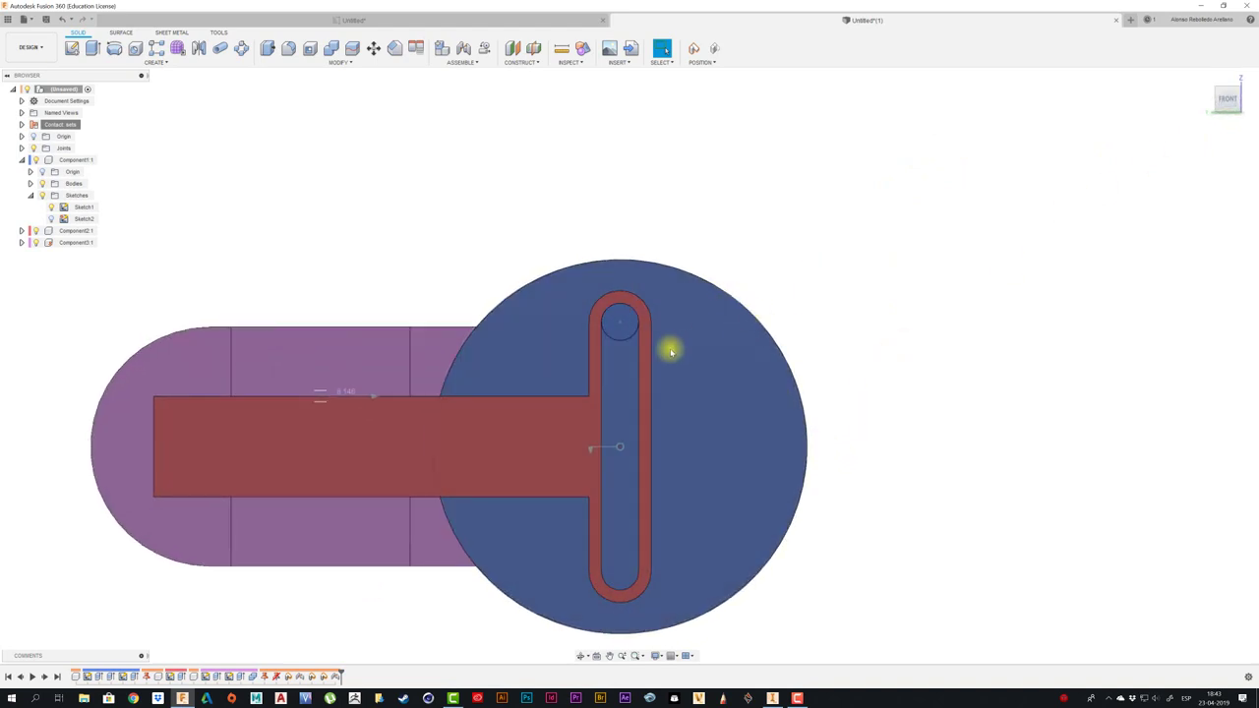
mouse_move(617, 323)
left_mouse_down()
mouse_move(693, 373)
mouse_move(719, 425)
left_mouse_up()
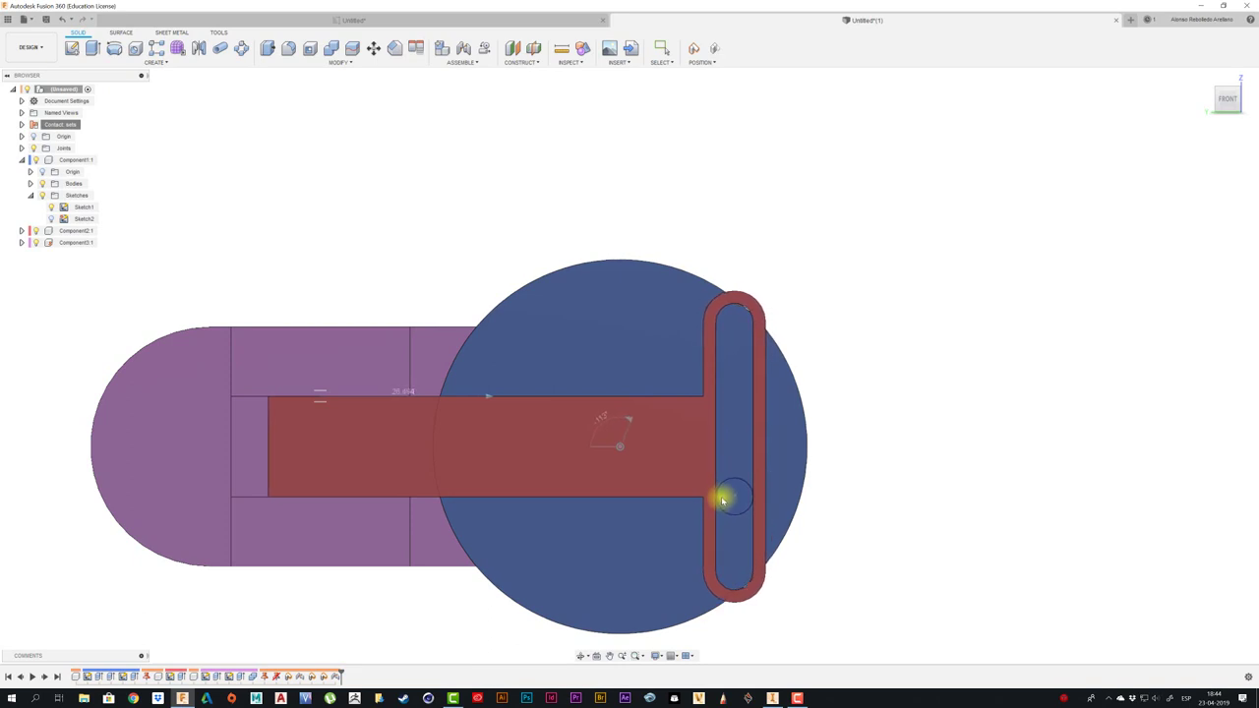
mouse_move(720, 506)
left_mouse_down()
mouse_move(674, 539)
mouse_move(587, 528)
mouse_move(561, 489)
mouse_move(551, 429)
mouse_move(570, 377)
mouse_move(618, 357)
mouse_move(841, 397)
left_mouse_up()
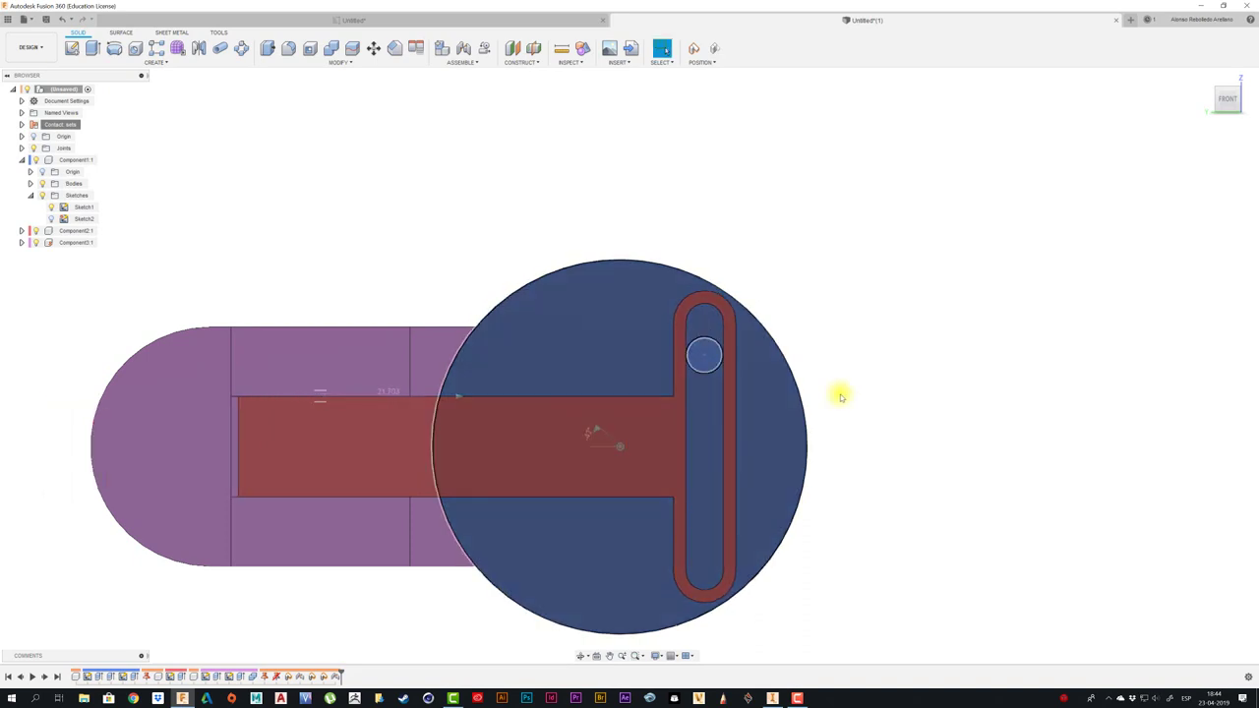
mouse_move(857, 415)
middle_mouse_down("shift")
mouse_move(615, 410)
mouse_move(628, 398)
middle_mouse_up("shift")
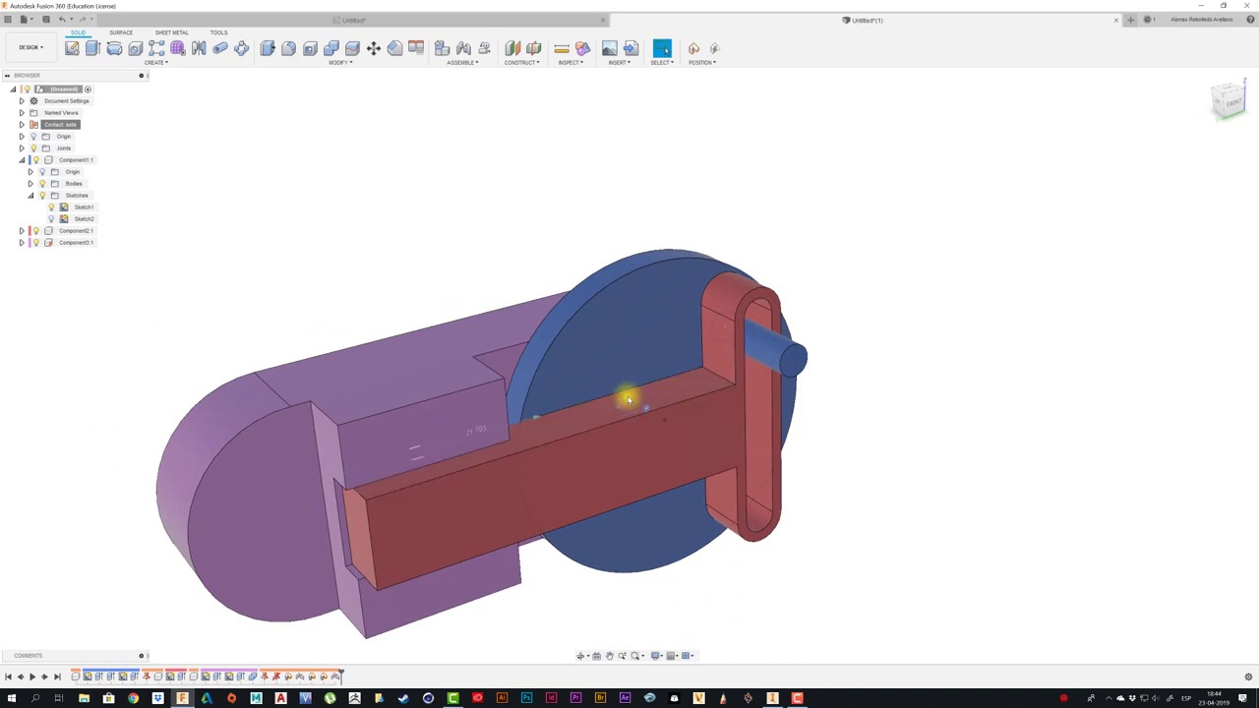
- Run Animate Joint on the red slider and watch the pin sweep it from the front view
right_click(625, 400)
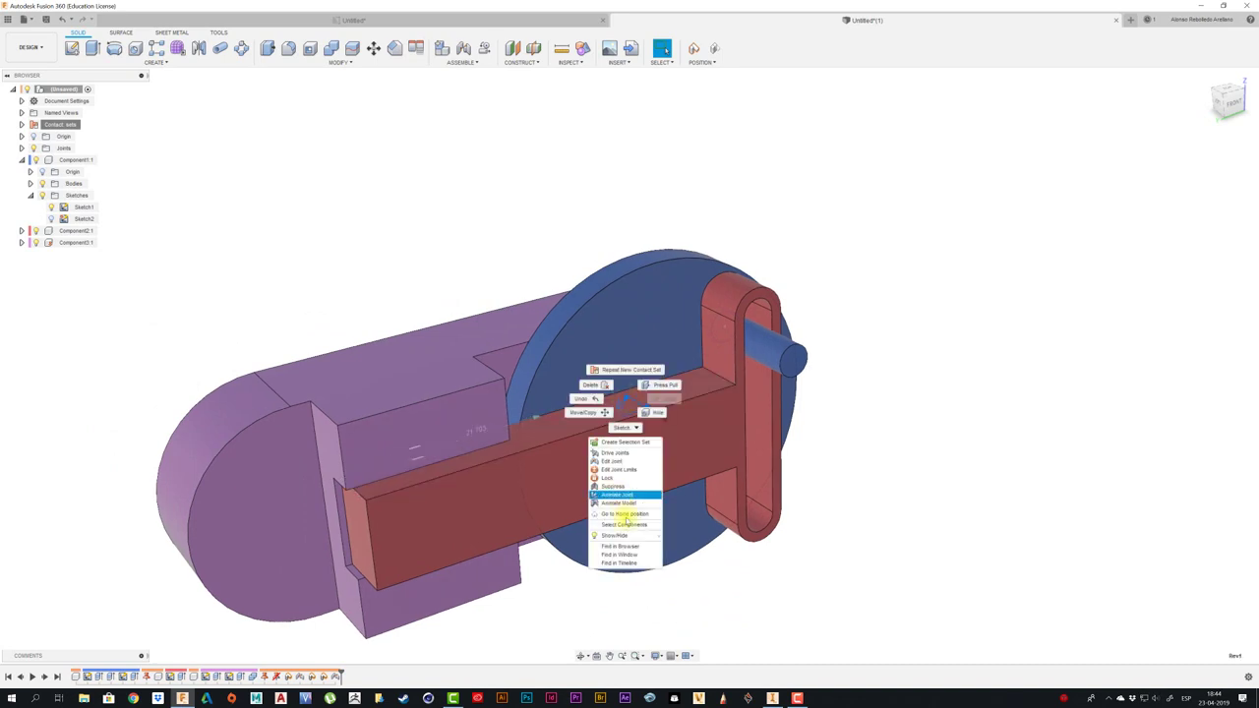
left_click(630, 503)
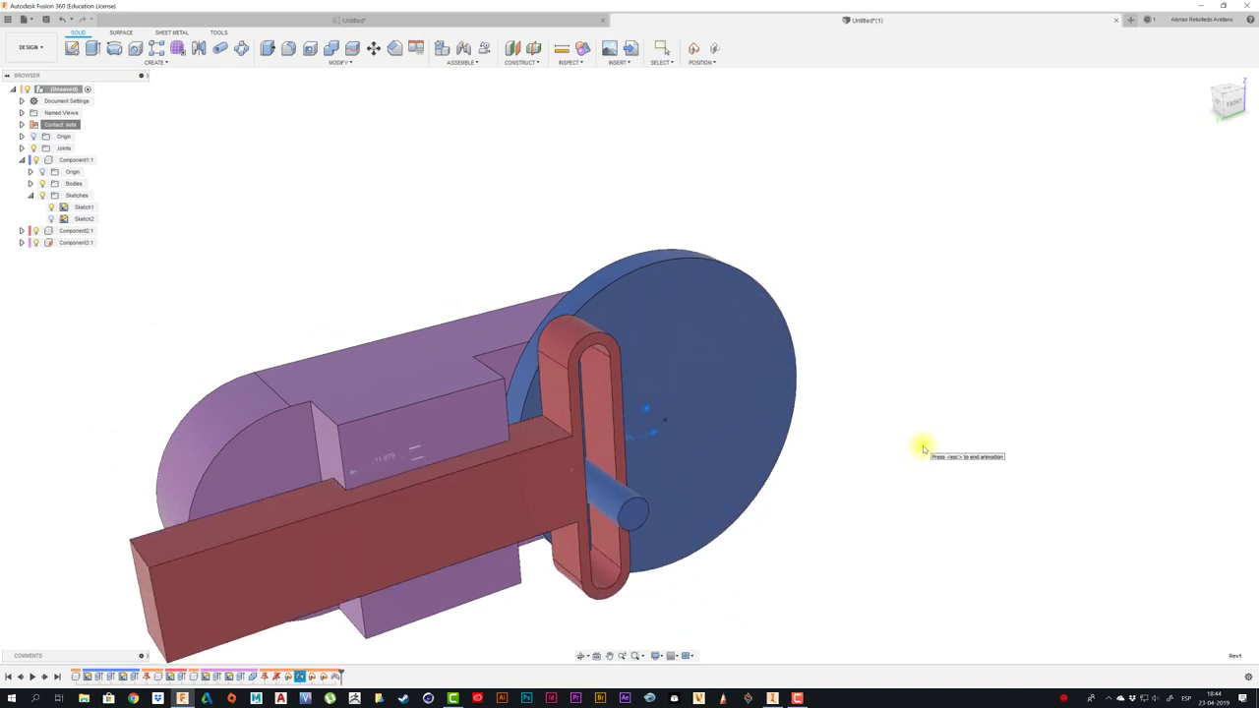
left_click(1225, 103)
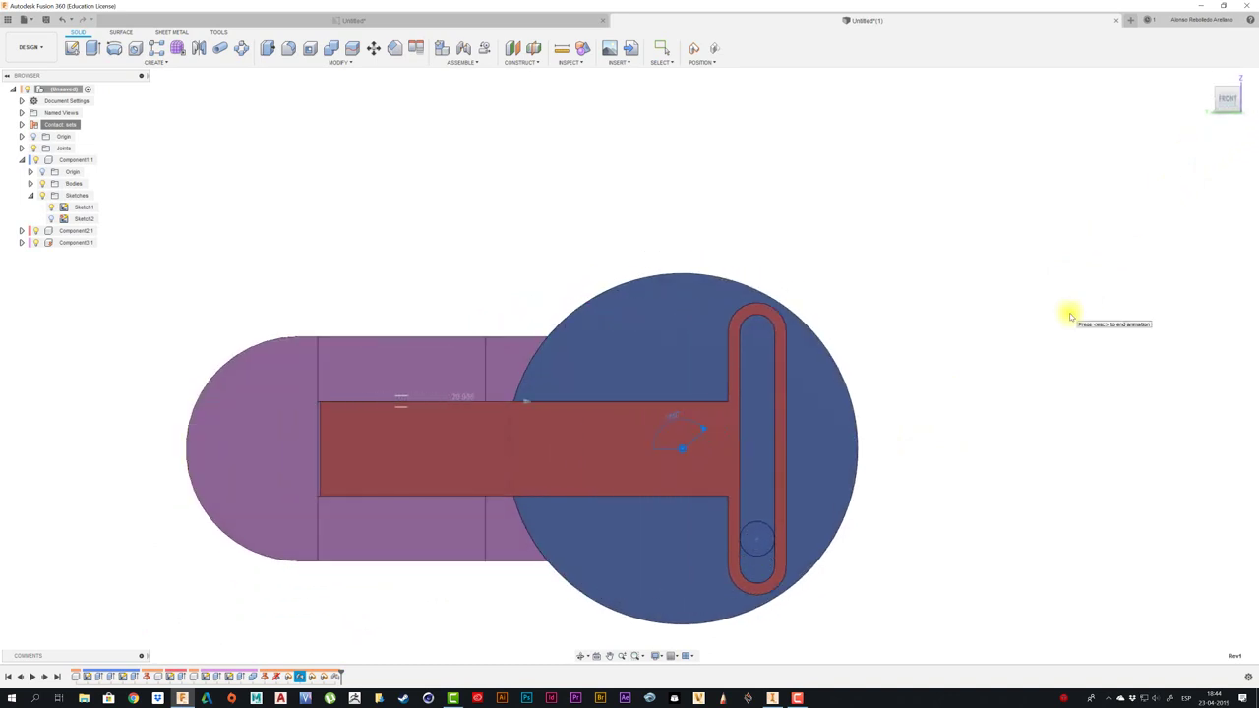
scroll(1003, 301, "down", 2)
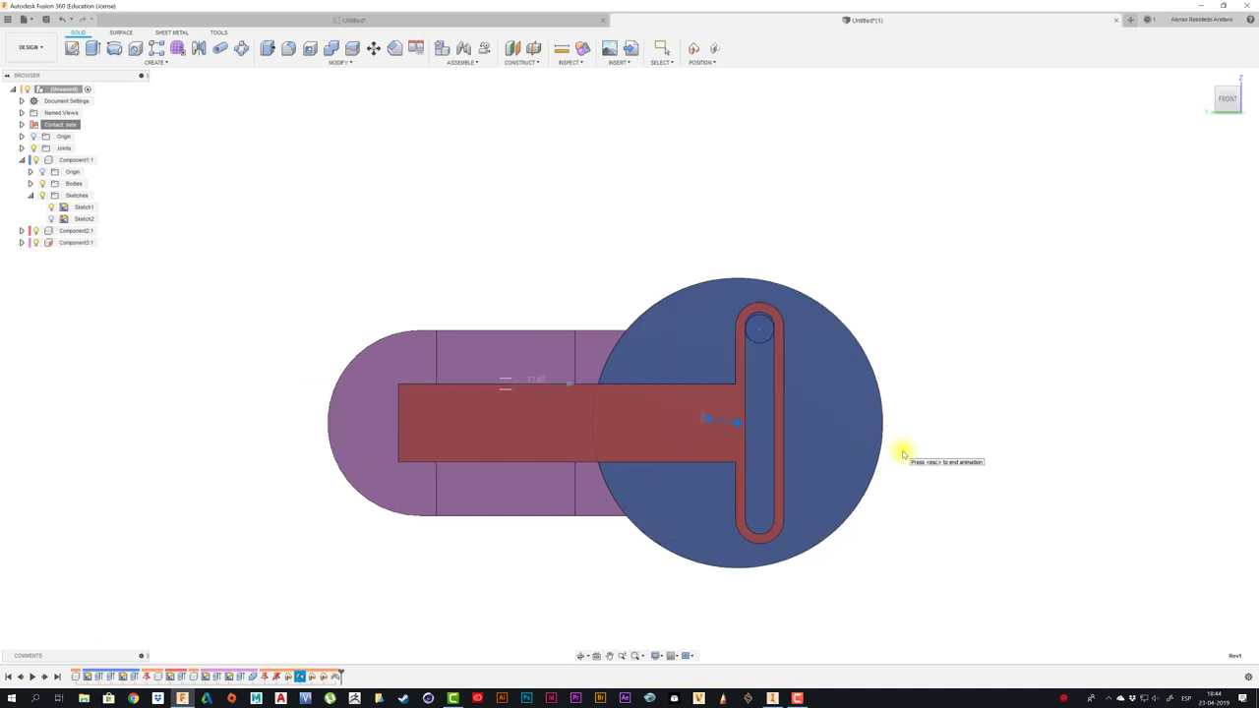
scroll(903, 454, "up", 2)
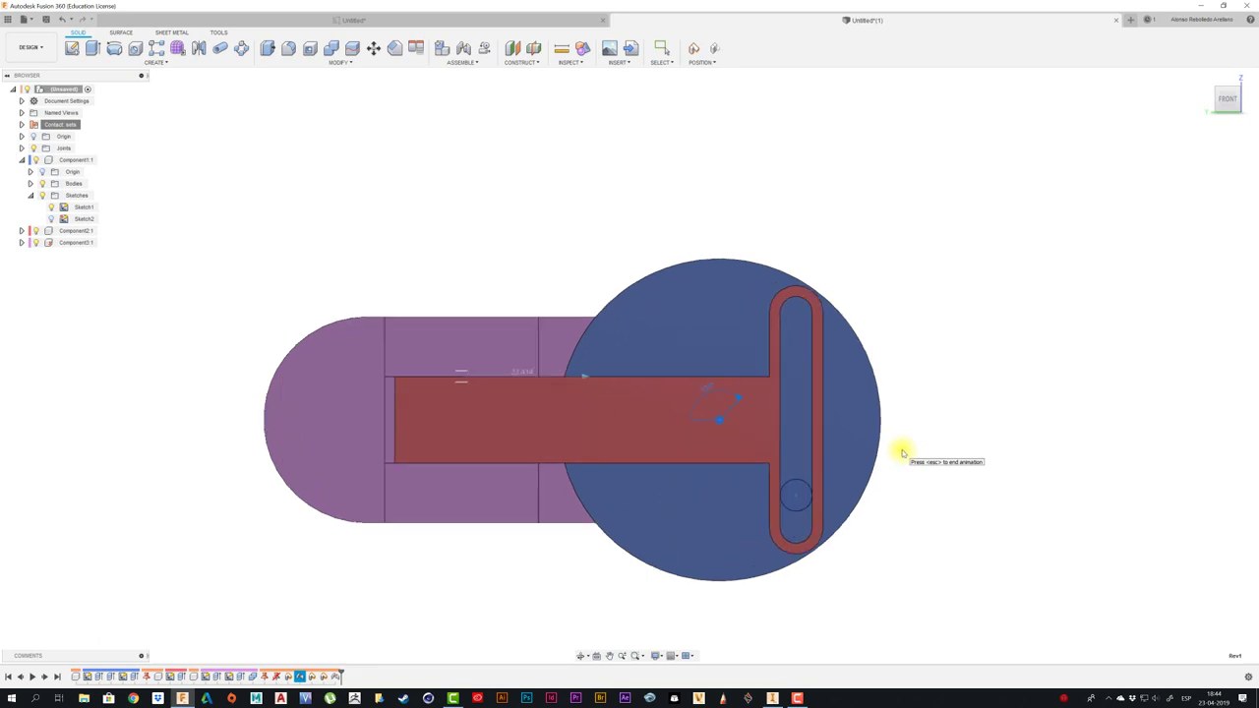